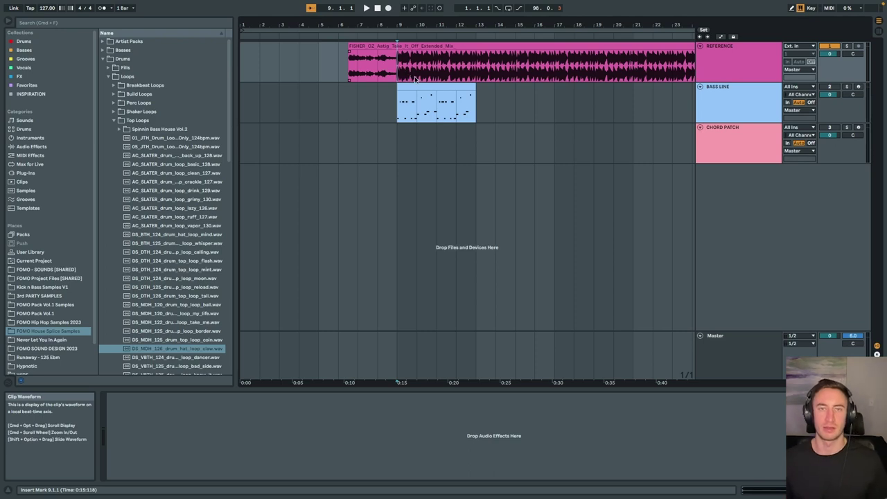
left_click_drag(409, 25, 409, 38)
scroll(513, 91, "left", 3)
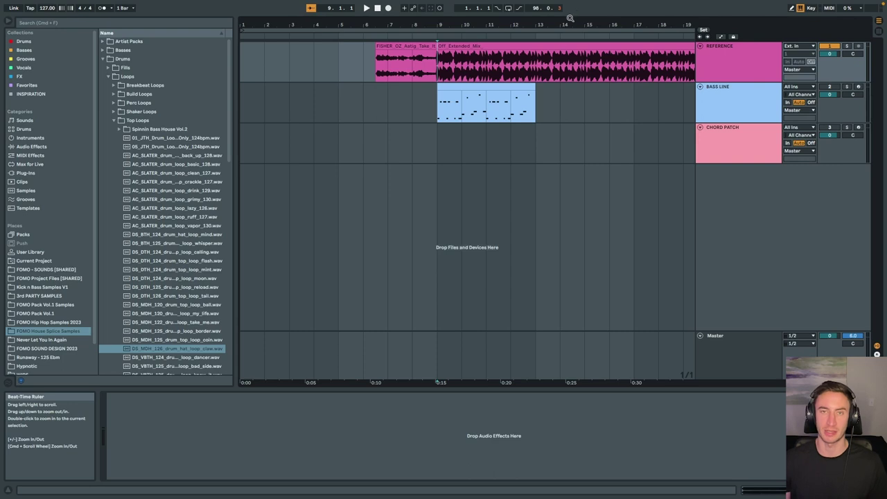
left_click_drag(566, 22, 524, 28)
scroll(524, 86, "left", 3)
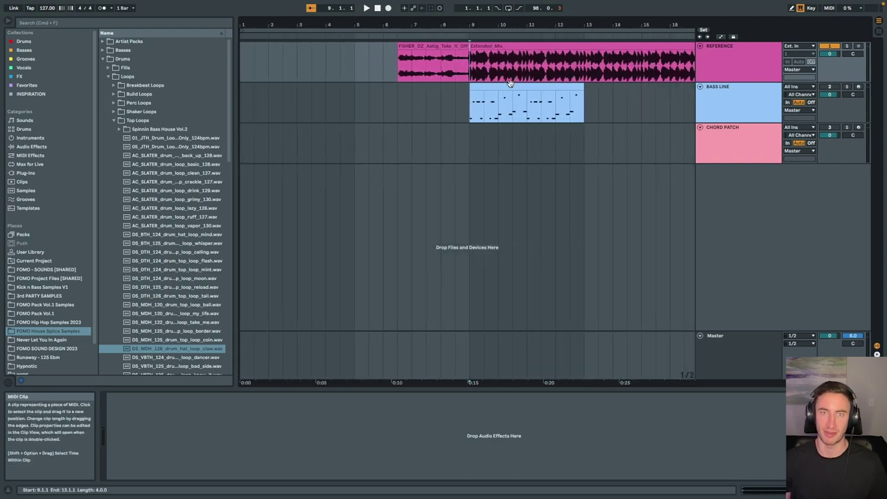
scroll(536, 75, "right", 1)
Solo the BASS LINE track and open its Serum instrument at a slightly smaller window size
left_click(746, 102)
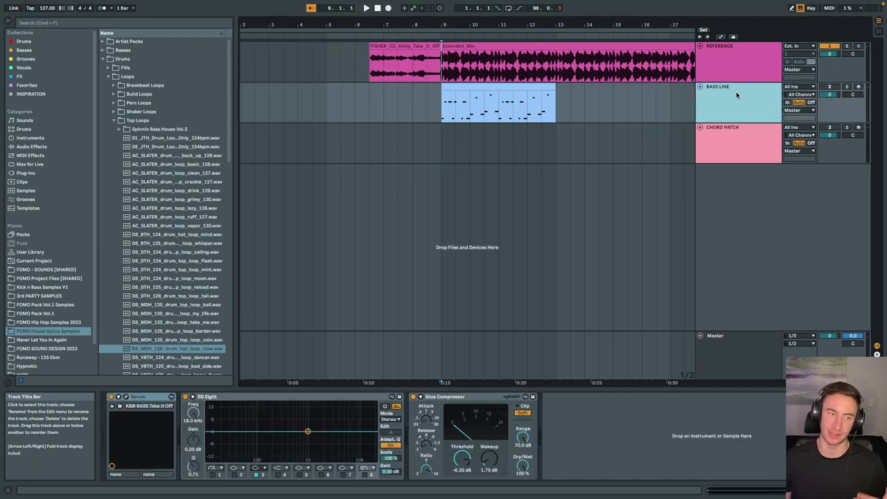
left_click(847, 87)
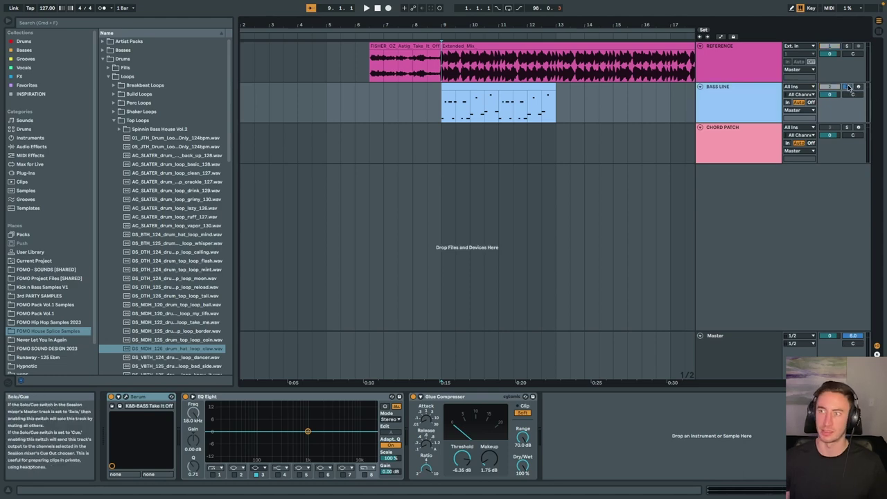
left_click(126, 399)
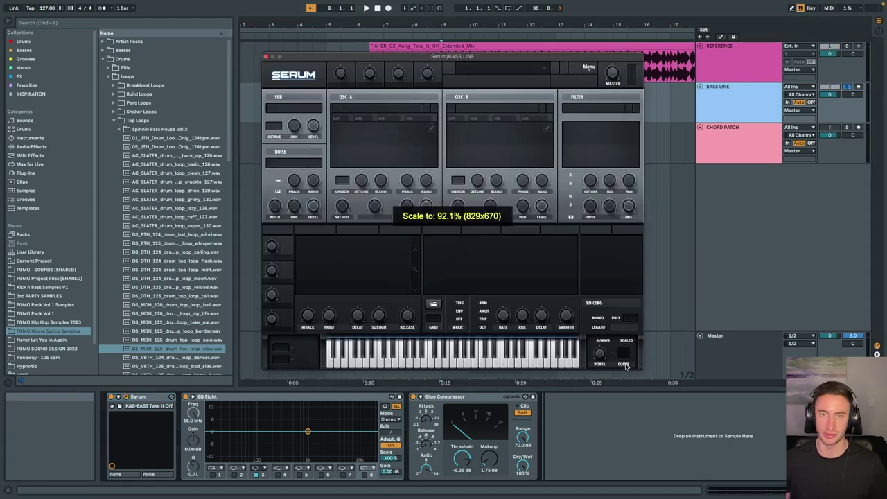
left_click_drag(626, 366, 615, 345)
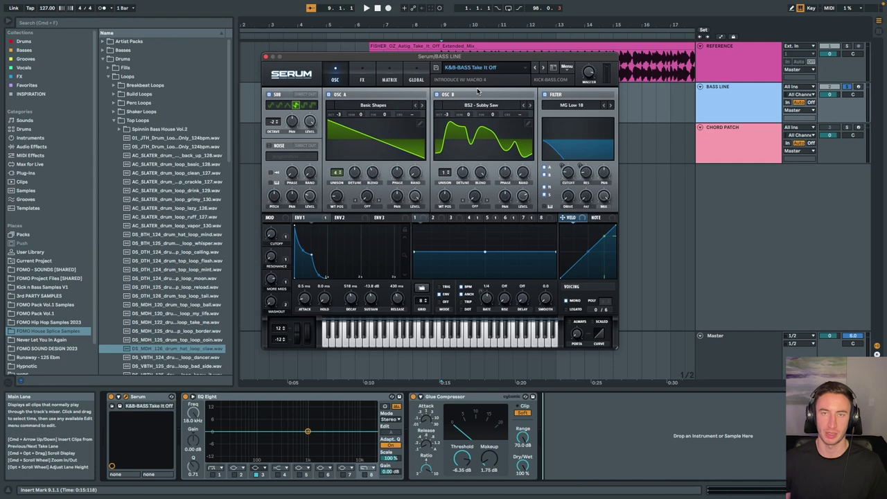
Arm the BASS LINE track, audition its K&B-BASS Take It Off patch with a few notes, and close Serum
left_click(860, 87)
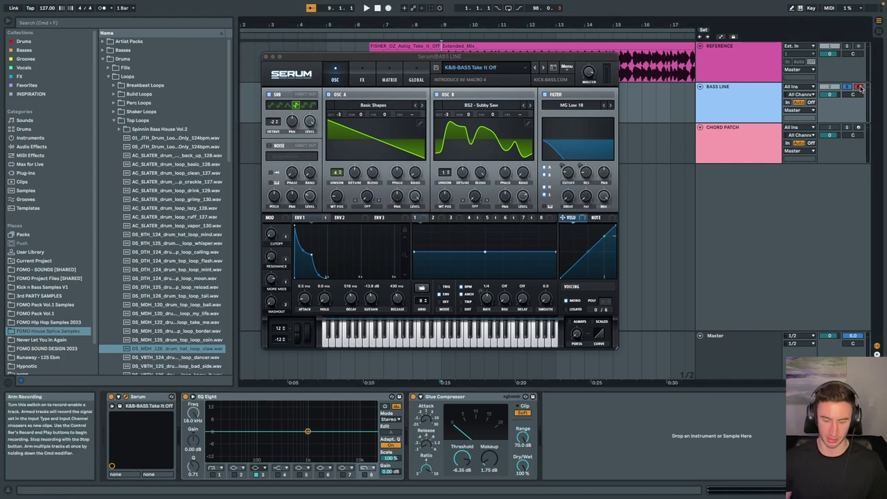
key("m")
key("a")
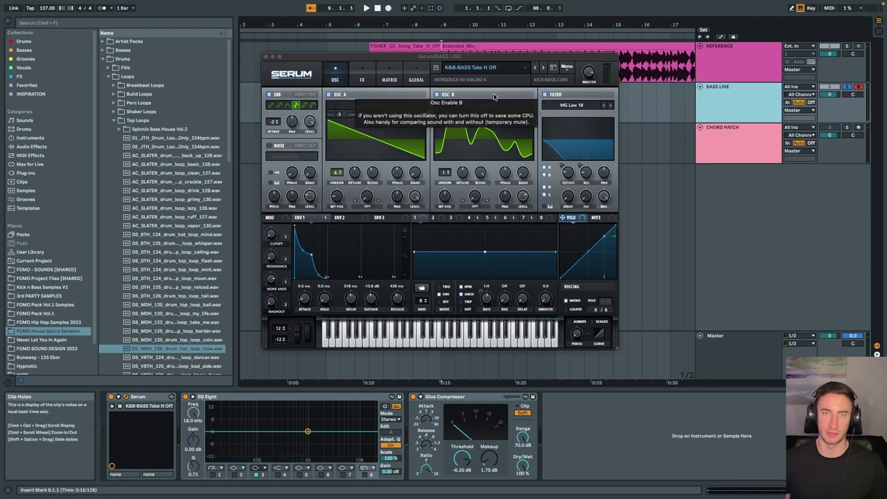
left_click(266, 57)
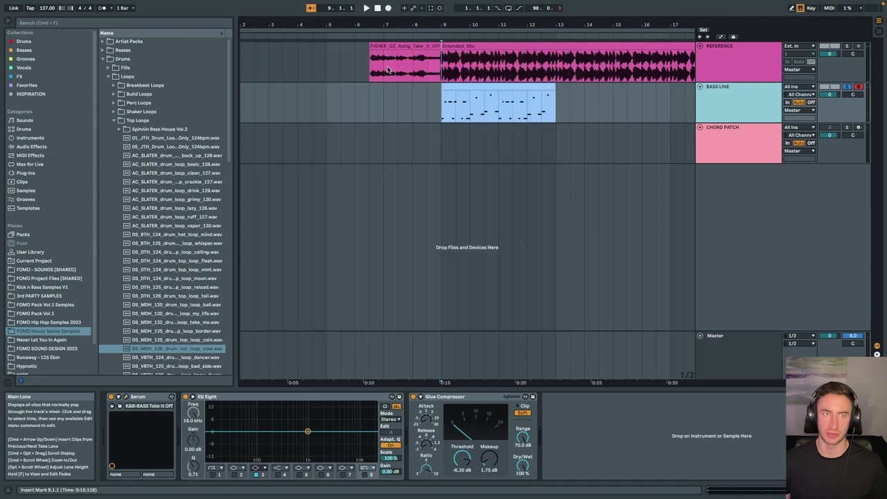
Add a temporary Serum track below the bass line to view the KICK N BASS TEMPLATE patch, and delete the track
key("ctrl+shift+t")
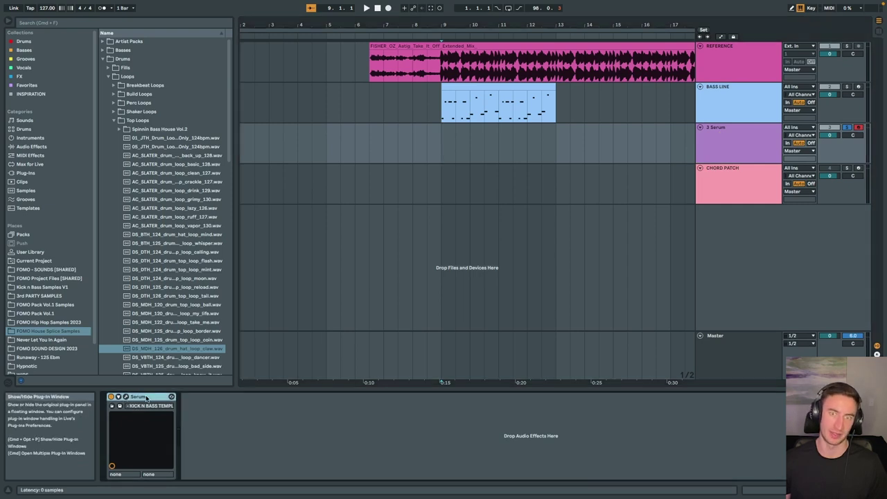
left_click(146, 398)
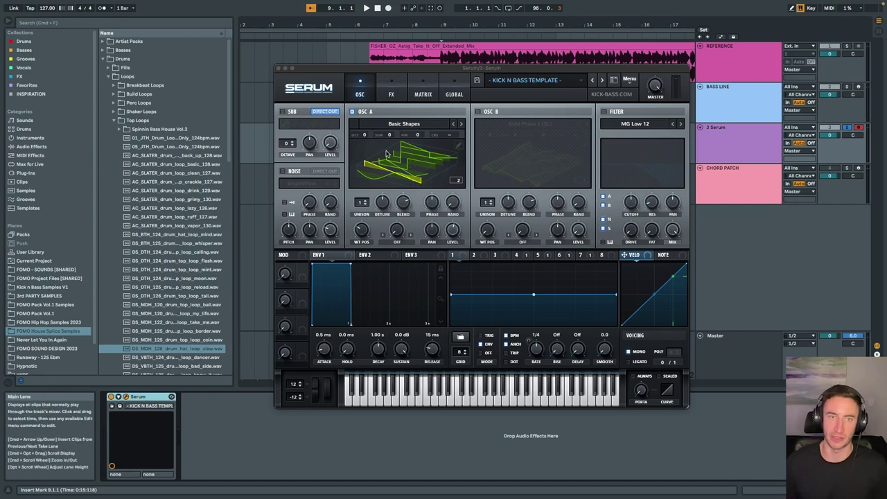
left_click(278, 69)
left_click(726, 161)
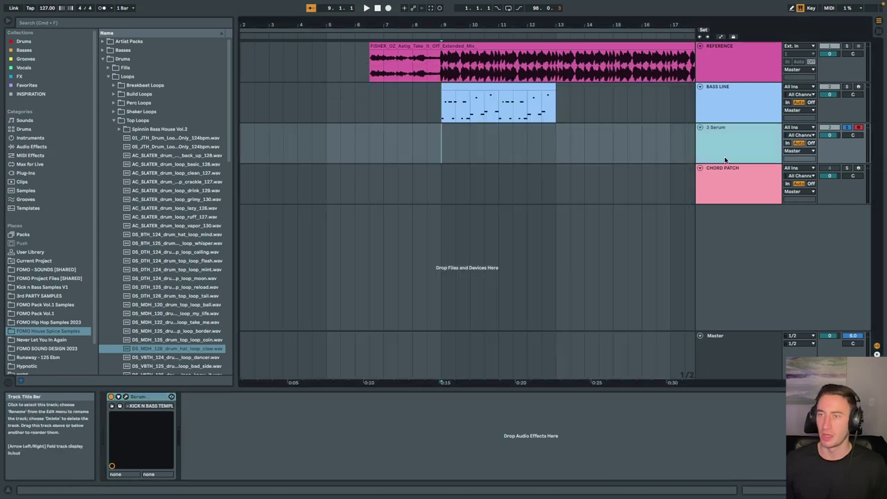
key("Delete")
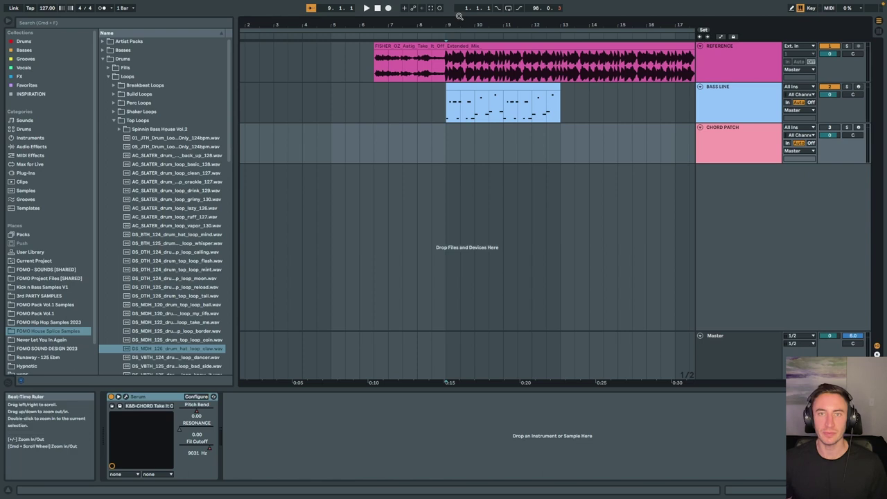
Place the insert marker at bar 9 on the REFERENCE track, in line with the start of the bass line clip
left_click_drag(458, 20, 318, 22)
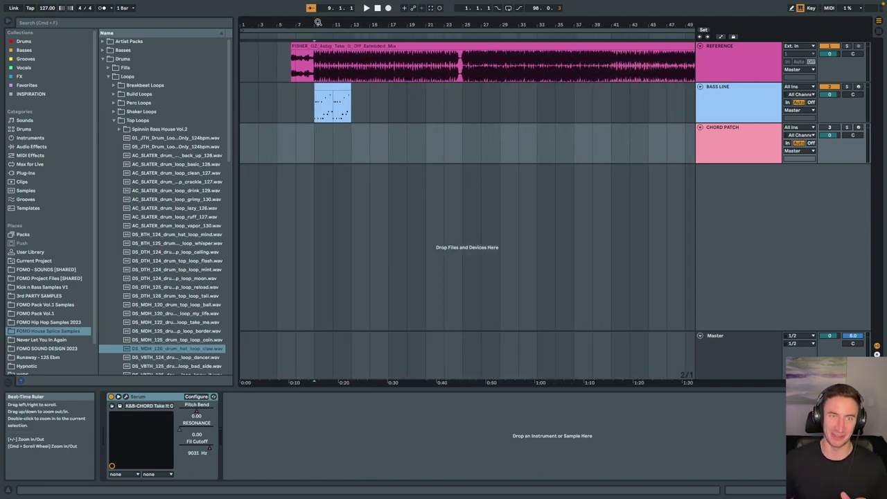
left_click(245, 61)
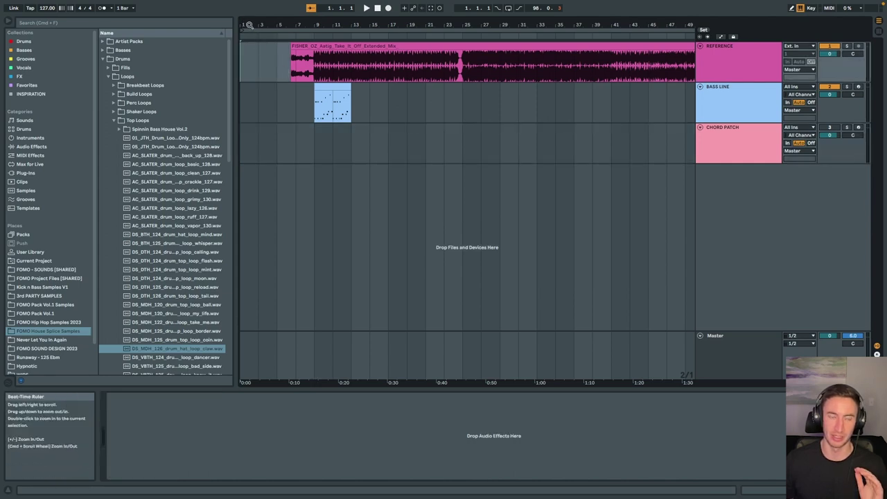
left_click_drag(245, 25, 345, 68)
scroll(345, 69, "left", 1)
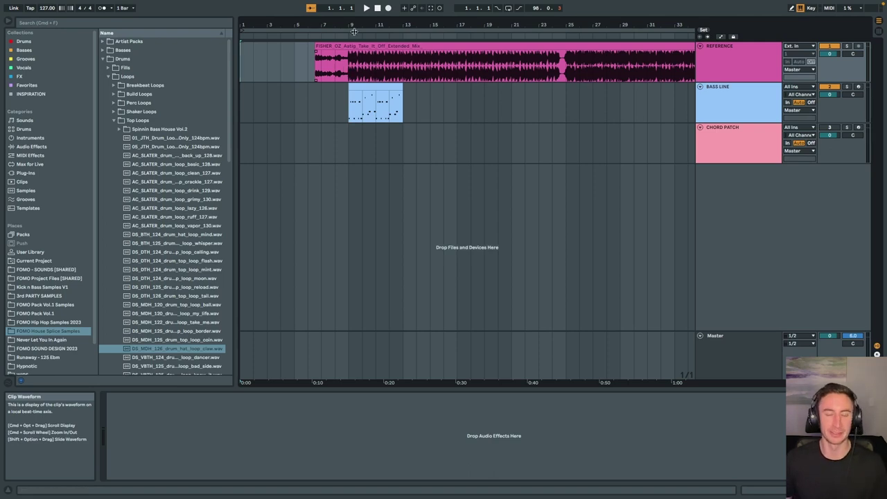
left_click_drag(352, 23, 352, 43)
scroll(454, 88, "up", 2)
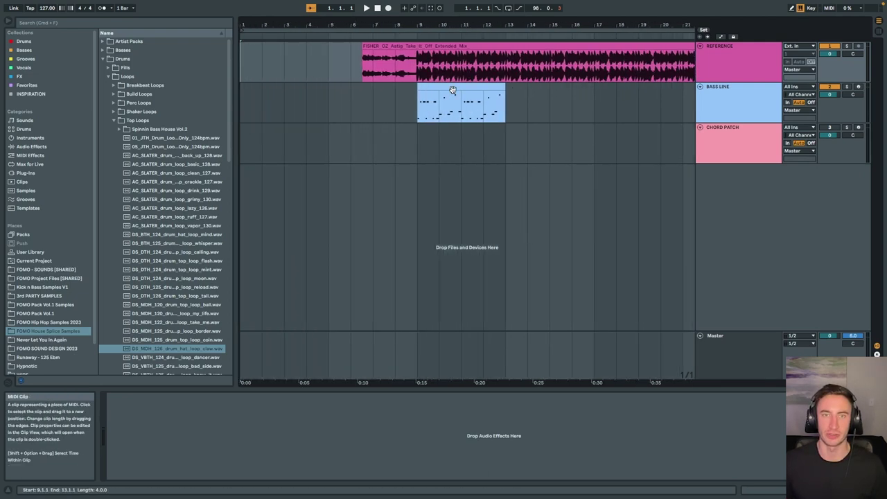
scroll(478, 114, "up", 4)
scroll(485, 118, "left", 2)
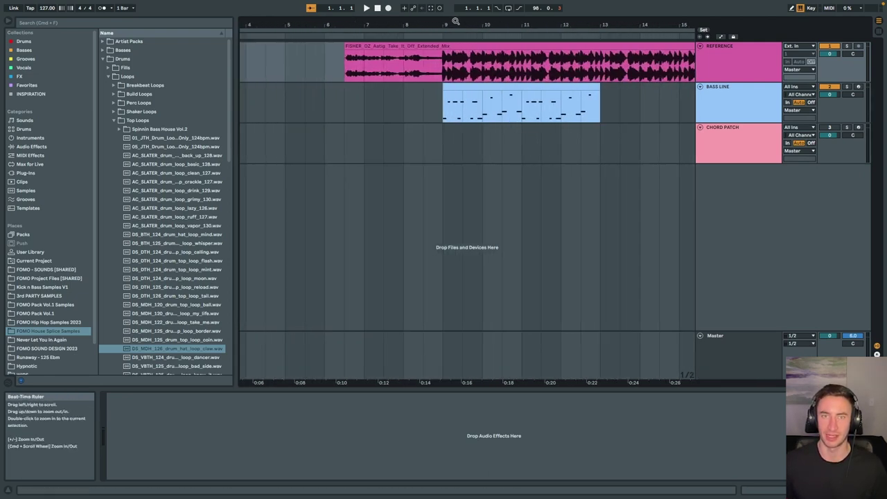
scroll(450, 69, "right", 3)
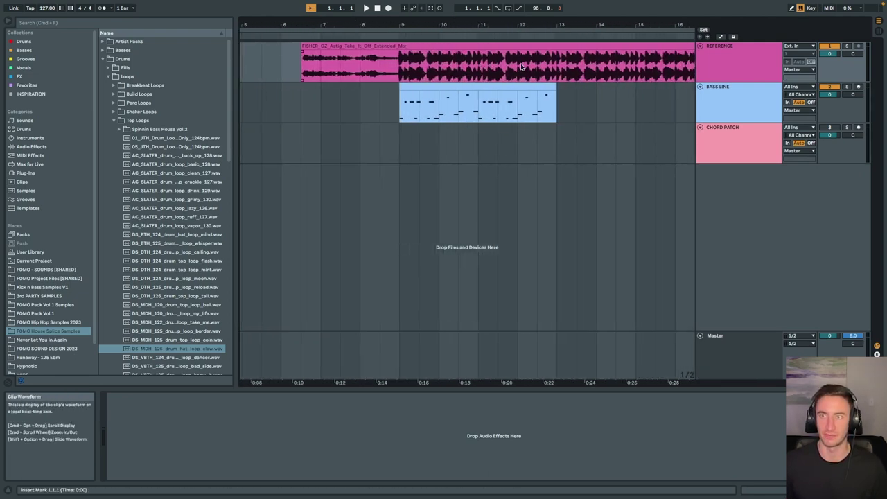
scroll(396, 70, "right", 2)
left_click(379, 70)
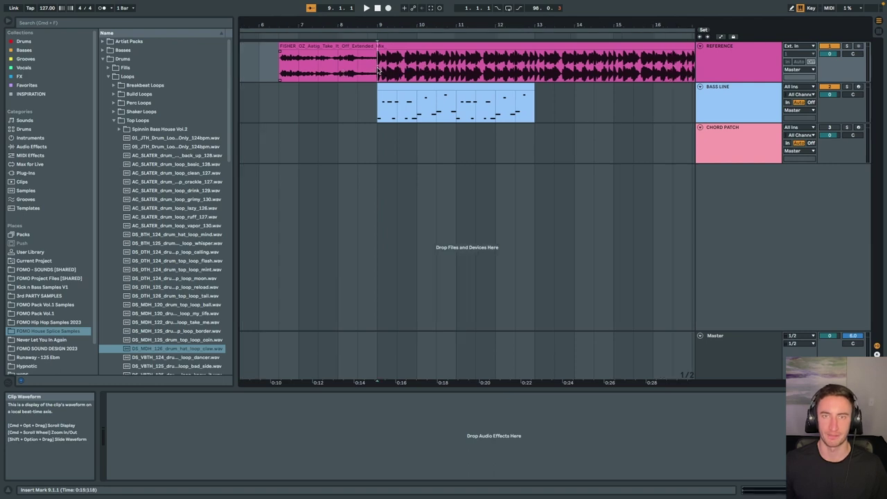
scroll(380, 70, "left", 5)
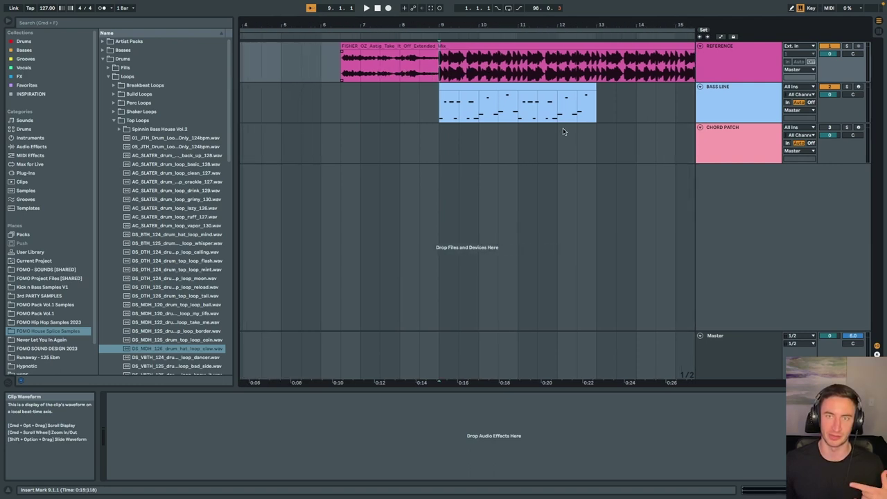
scroll(560, 127, "right", 4)
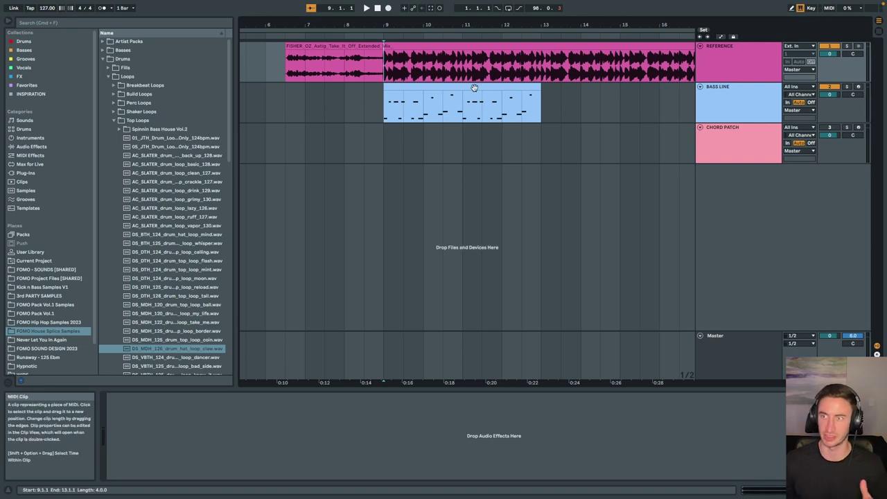
Check the key mapping for the REFERENCE track's solo switch, and solo that track
left_click(715, 57)
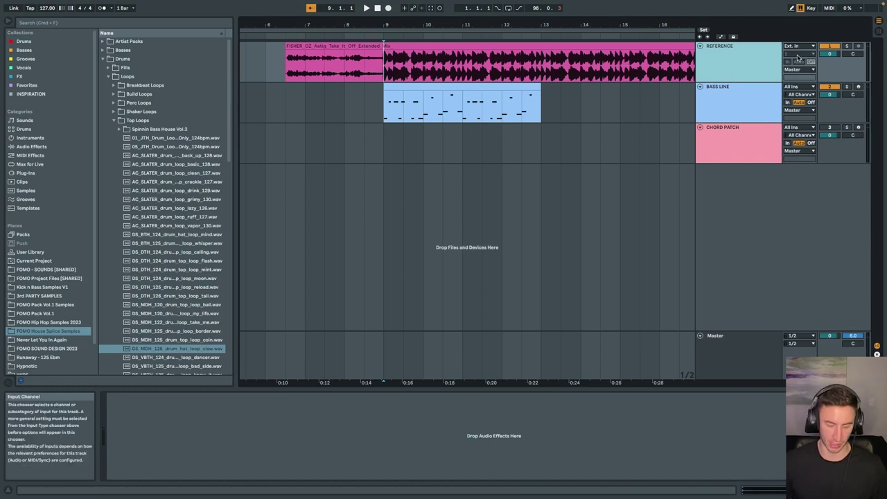
key("super+k")
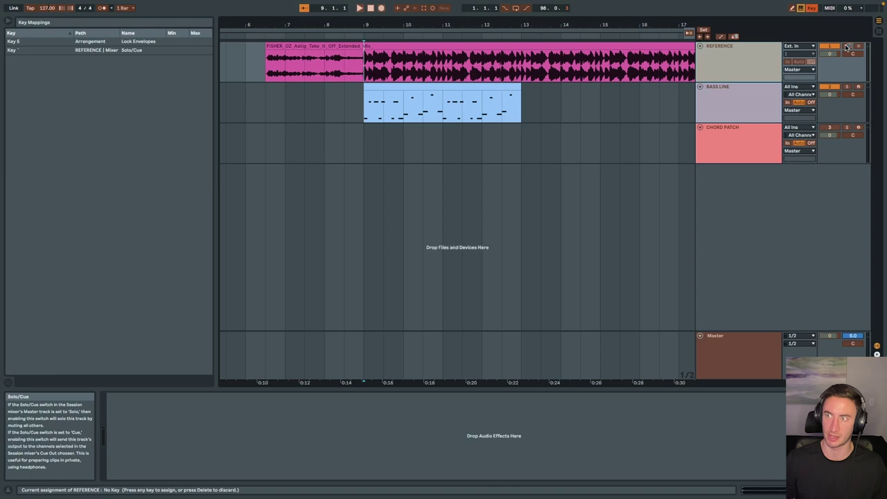
key("super+k")
left_click(845, 46)
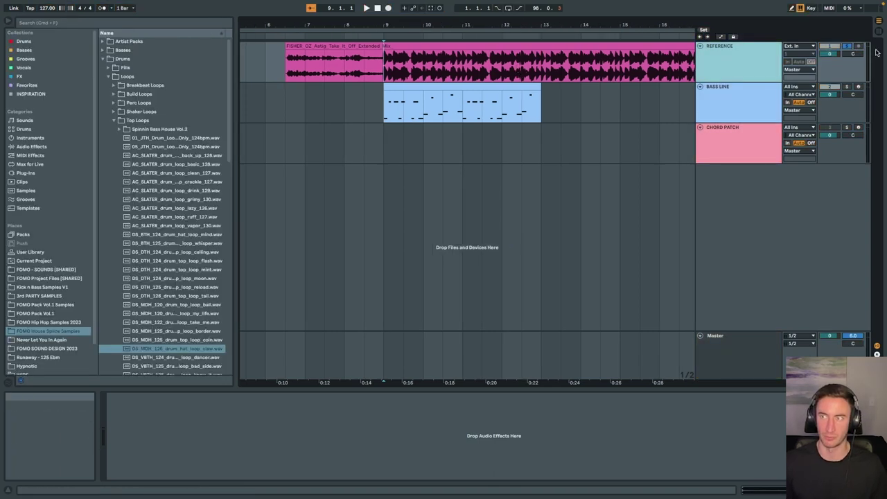
Switch off the REFERENCE track's activator and play from bar 9 to compare the reference with the bass line
left_click(827, 47)
key("space")
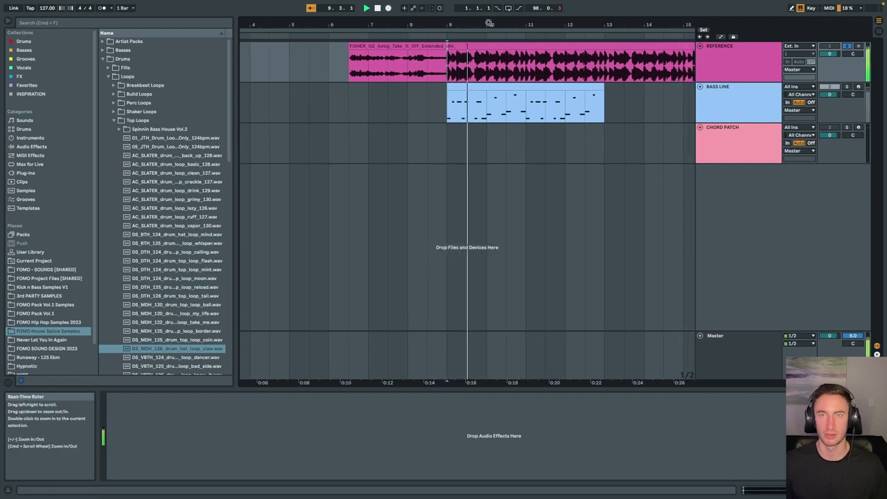
left_click_drag(489, 23, 485, 15)
scroll(501, 24, "up", 1)
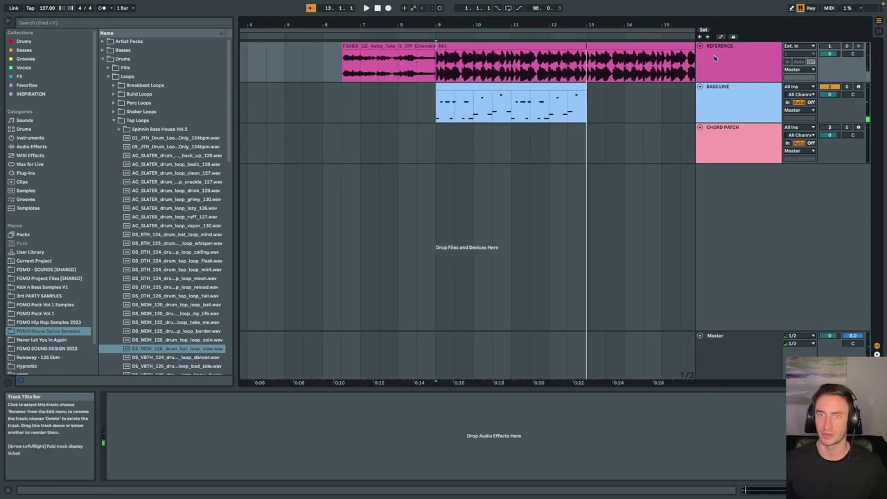
Insert a new Serum MIDI track below REFERENCE and mute the BASS LINE track
left_click(716, 58)
key("super+shift+t")
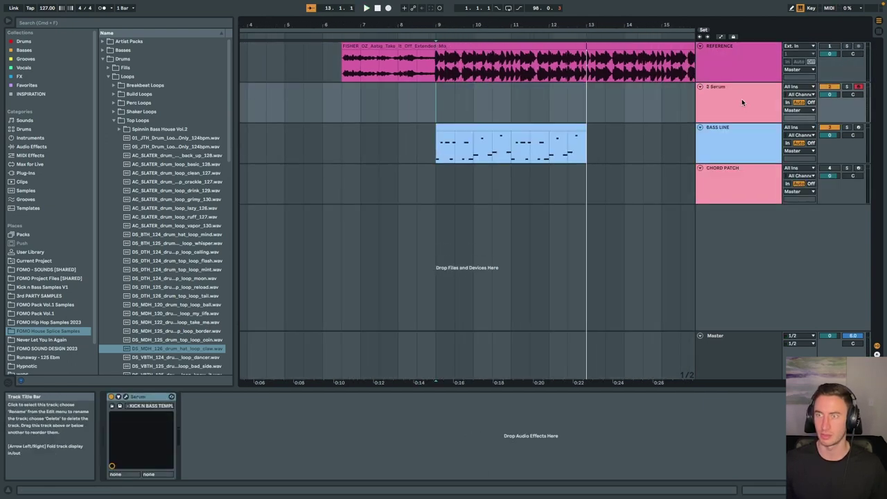
left_click(738, 145)
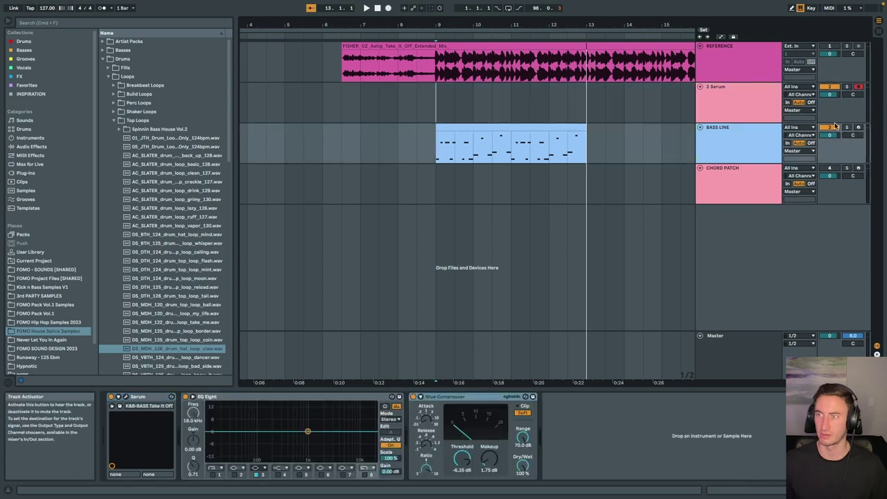
left_click(742, 101)
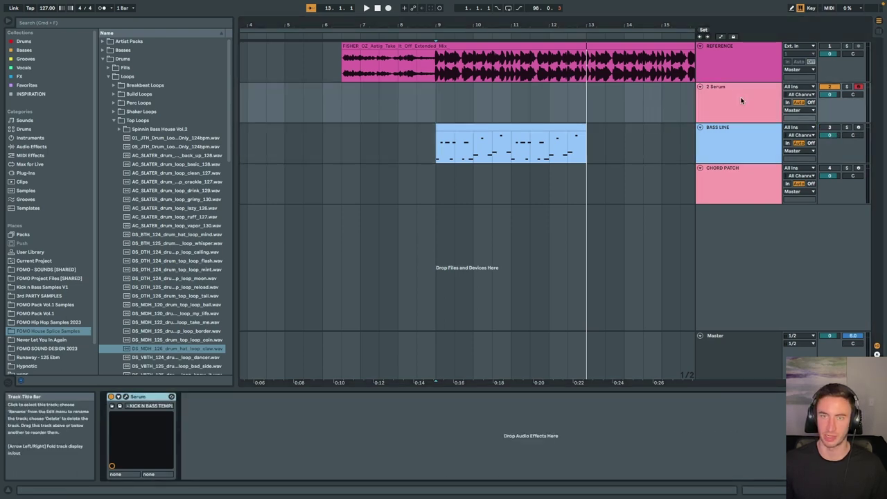
Play the soloed reference repeatedly from the second bass note after the start of bar 9
left_click_drag(439, 24, 440, 72)
left_click(440, 72)
key("space")
key("space")
key("space")
key("space")
key("space")
key("space")
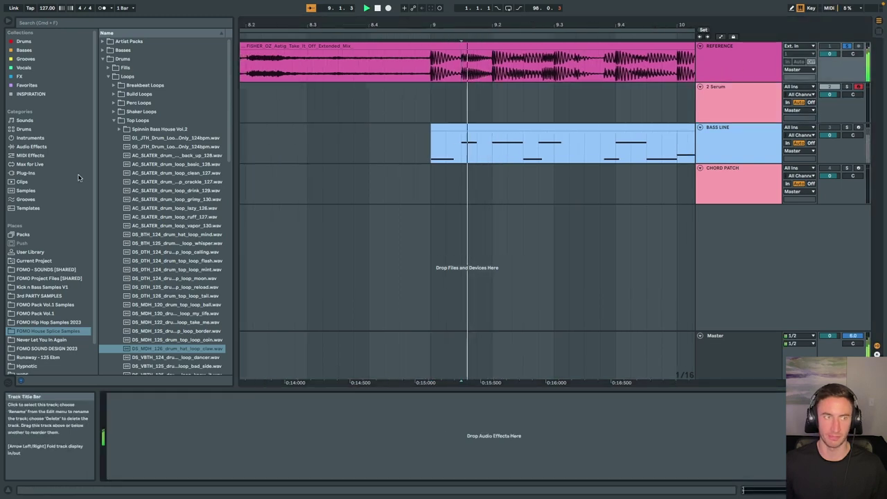
Add EQ Eight to the REFERENCE track and replay the second bass note to examine its spectrum in the enlarged display
left_click(42, 148)
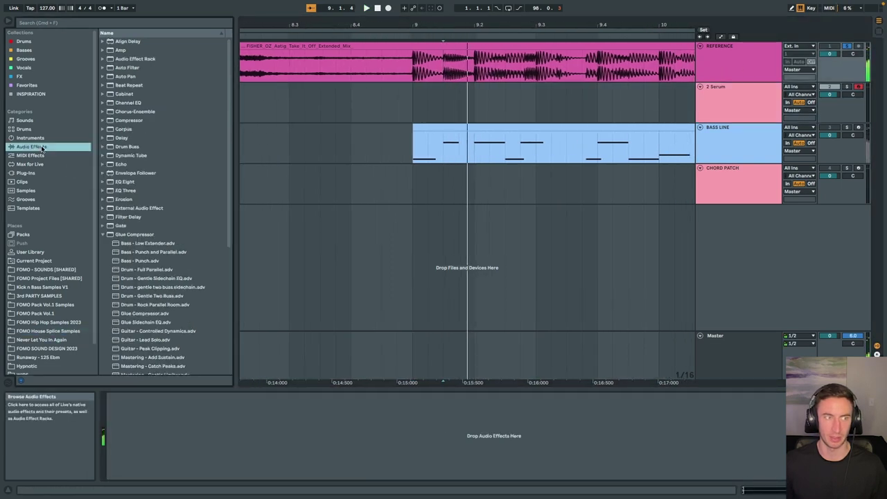
double_click(126, 182)
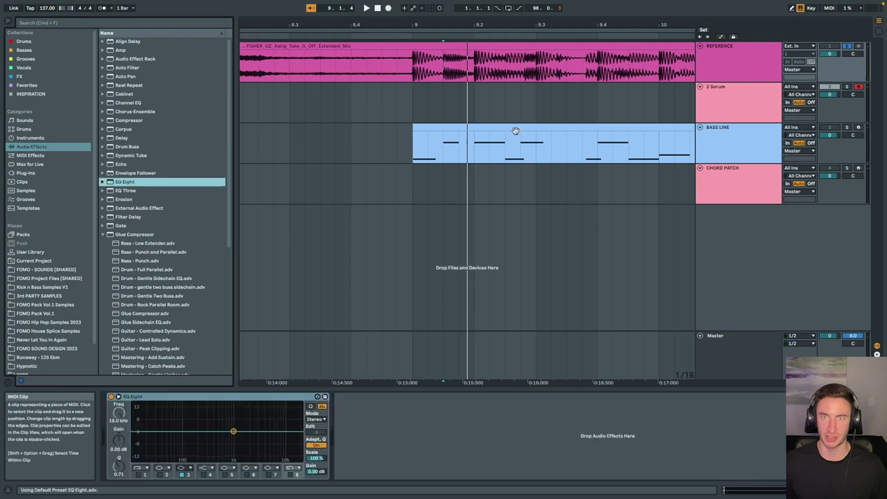
left_click(443, 72)
key("space")
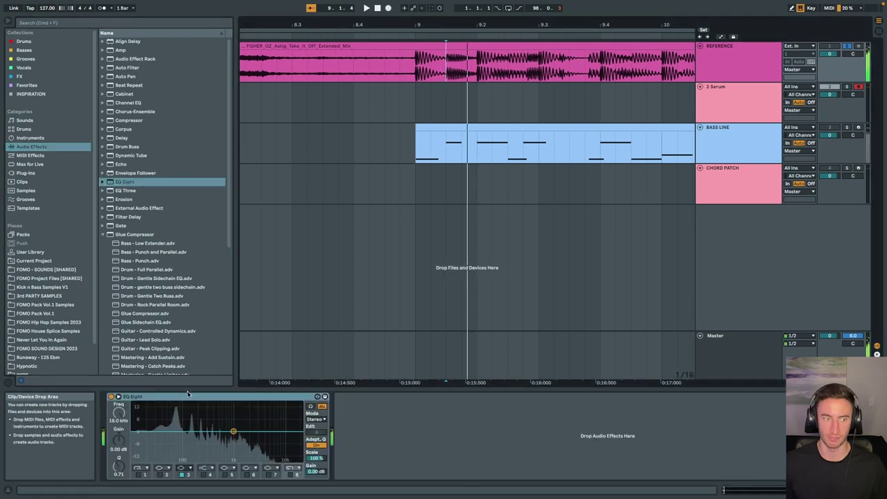
key("space")
key("space")
key("space")
key("space")
key("space")
left_click(118, 398)
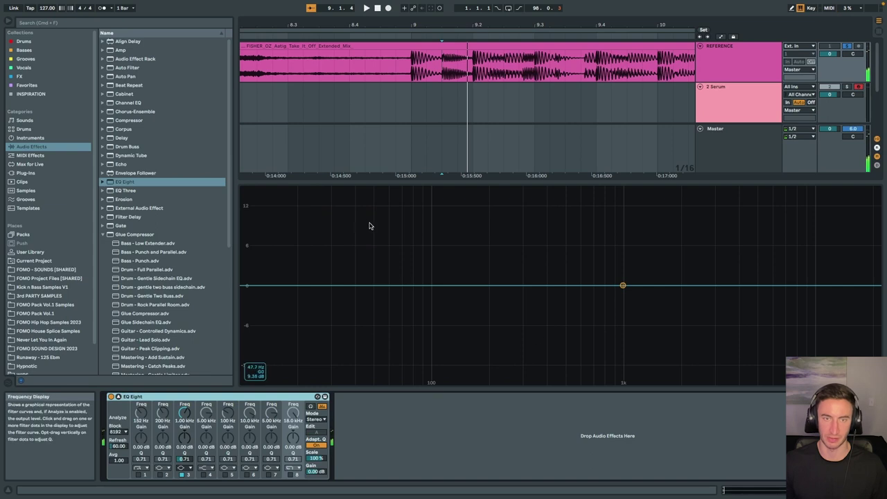
Replay the second bass note of the reference to examine its fundamental and harmonic peaks in the EQ Eight spectrum
key("space")
key("space")
key("space")
key("space")
key("space")
key("space")
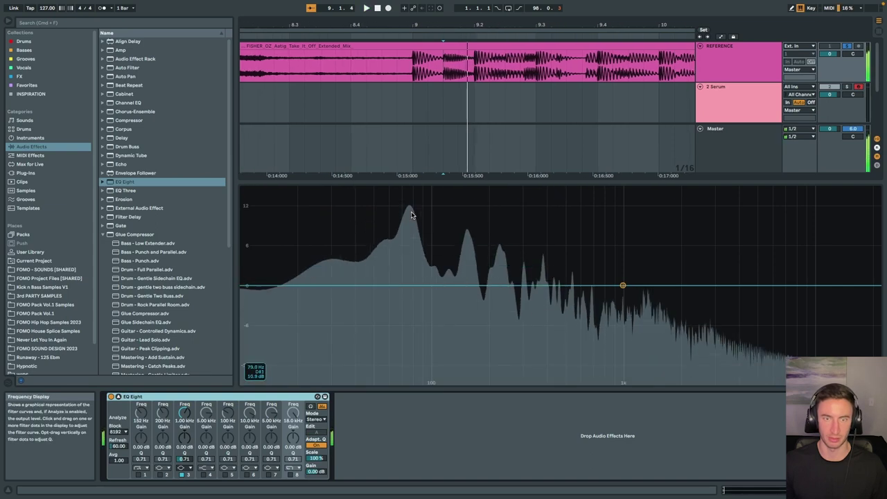
key("space")
key("space")
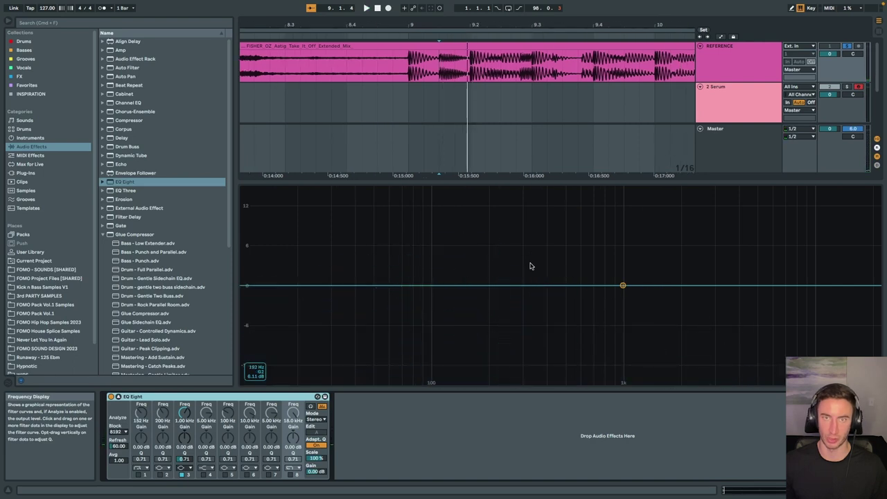
left_click(879, 490)
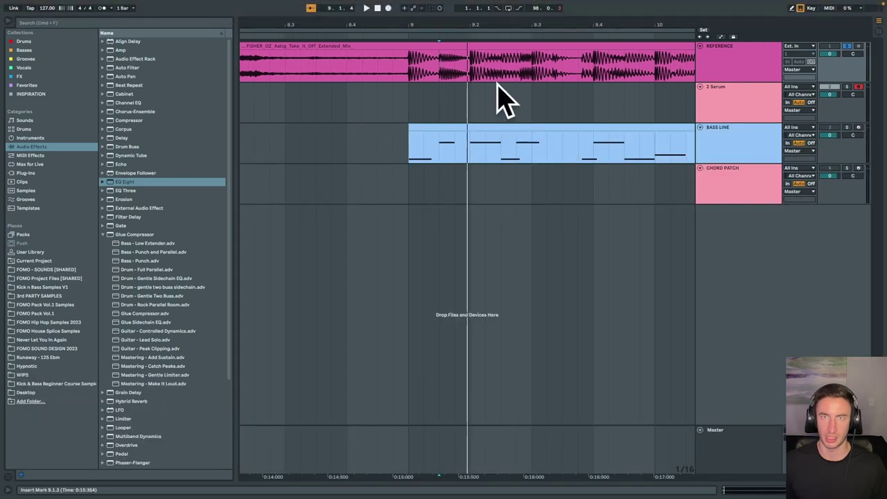
Try copying the BASS LINE clip onto the Serum track at bar 9, and undo the copy
mouse_move(484, 24)
left_mouse_down()
mouse_move(484, 9)
mouse_move(468, 20)
left_mouse_up()
scroll(518, 158, "right", 4)
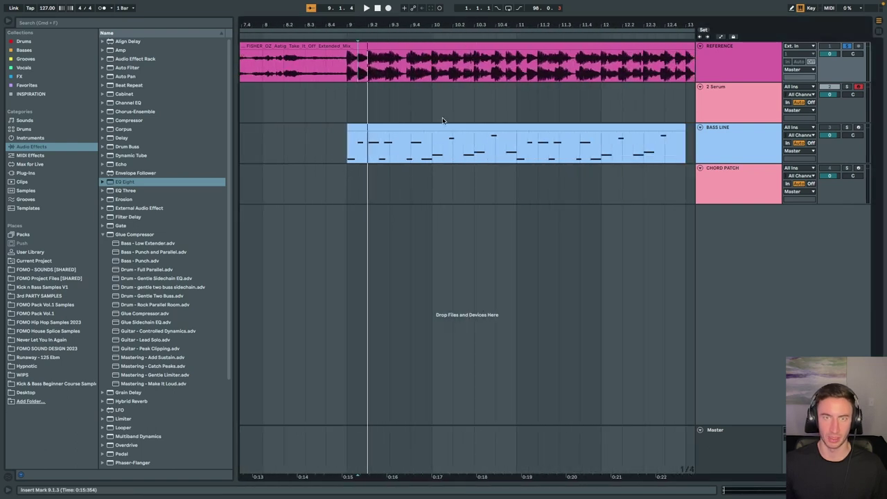
left_click_drag(444, 127, 449, 108)
scroll(329, 99, "left", 2)
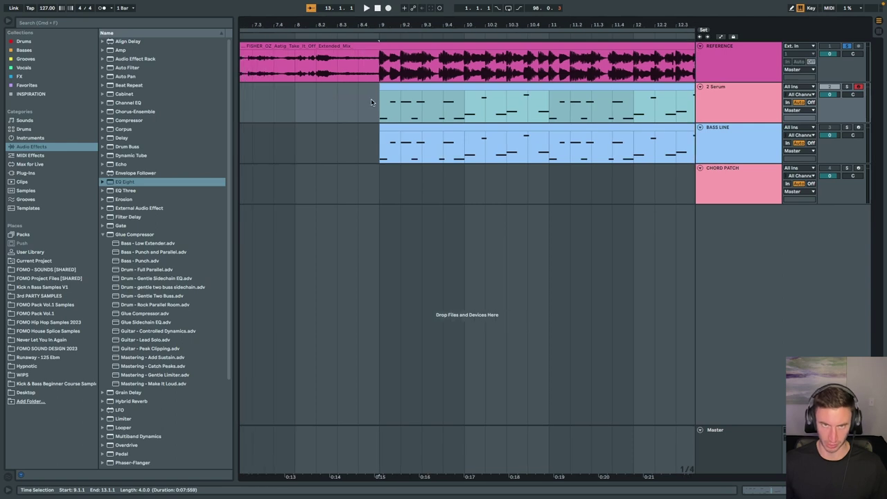
key("ctrl+z")
Create an empty four-bar MIDI clip on the Serum track from bar 9 to bar 13
left_click(383, 97)
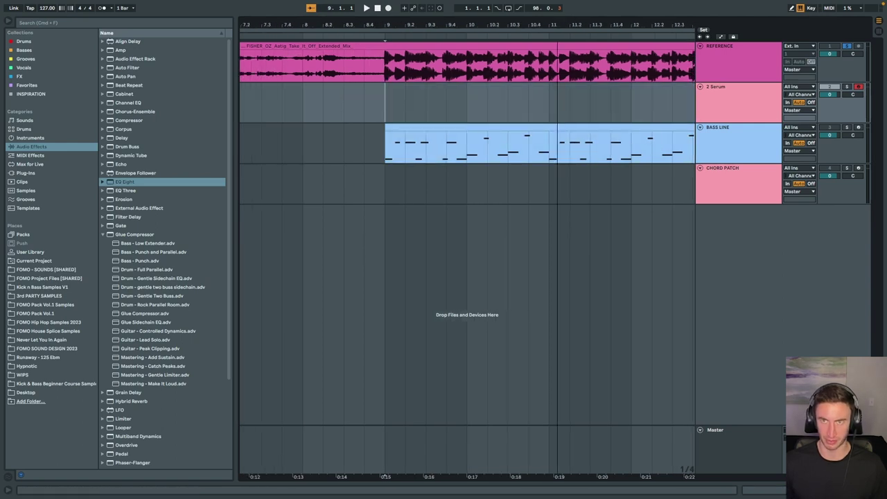
scroll(524, 77, "down", 2)
left_click_drag(457, 101, 651, 102)
key("super+shift+m")
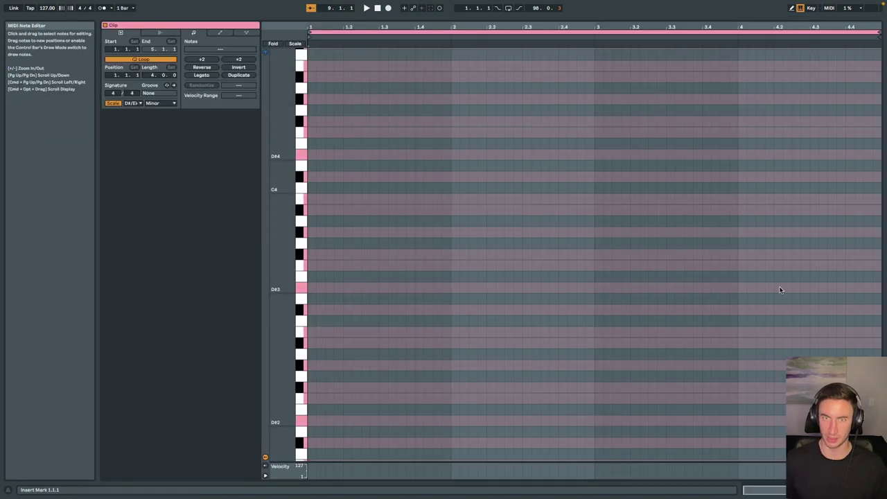
left_click(879, 490)
left_click(878, 490)
left_click(879, 490)
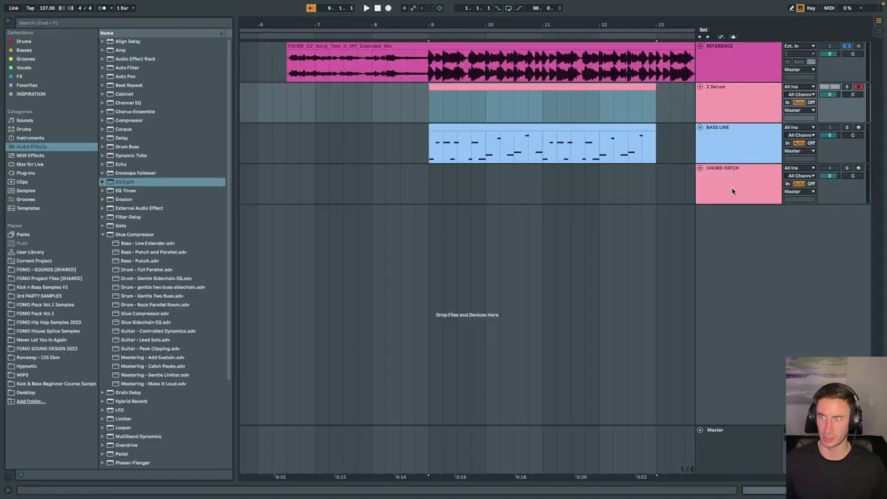
Show the Serum track's instrument, solo the track, and set the playback start to 9.1.3
double_click(731, 100)
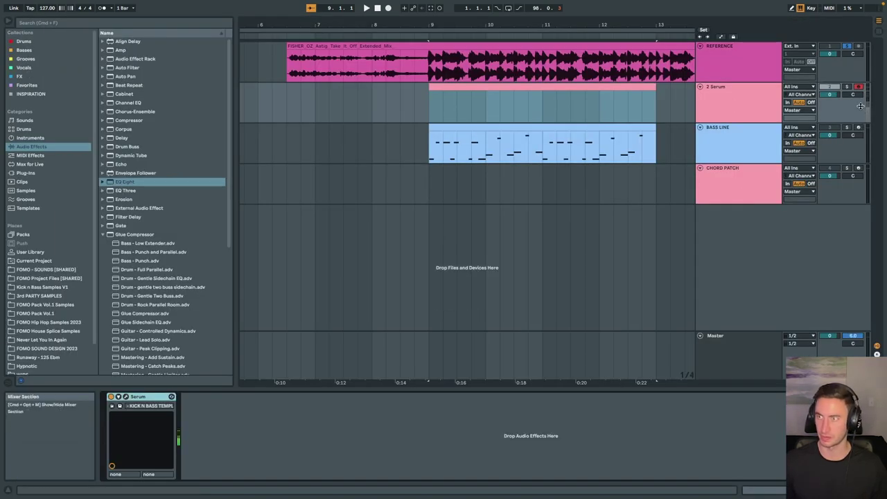
left_click(846, 87)
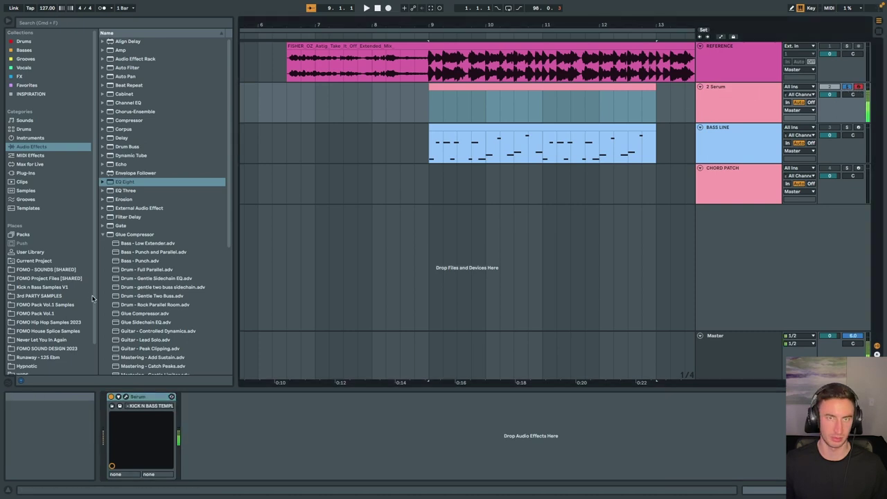
left_click_drag(418, 21, 458, 107)
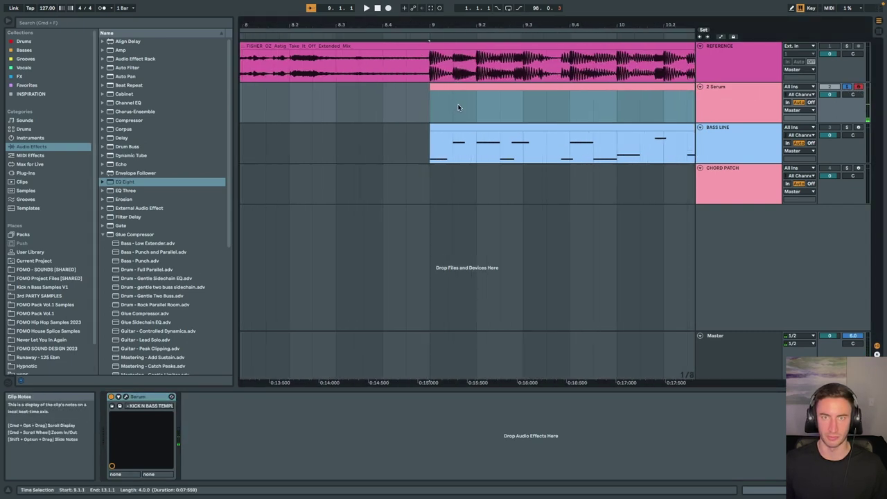
left_click(458, 104)
key("space")
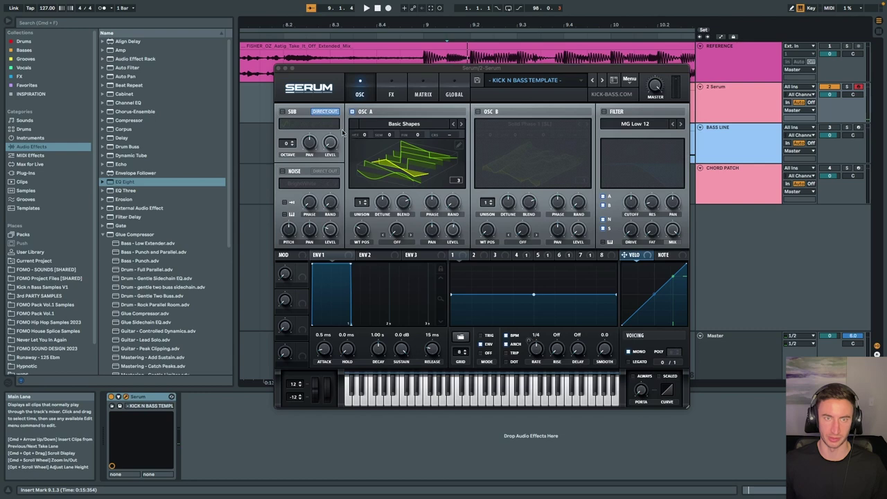
Set OSC A's octave to -2 in Serum and close the plug-in window
left_click(357, 136)
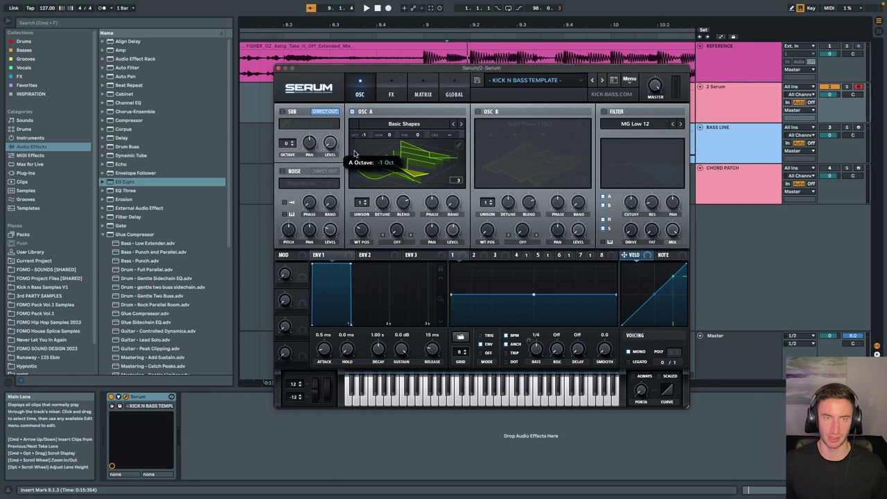
left_click_drag(354, 153, 353, 162)
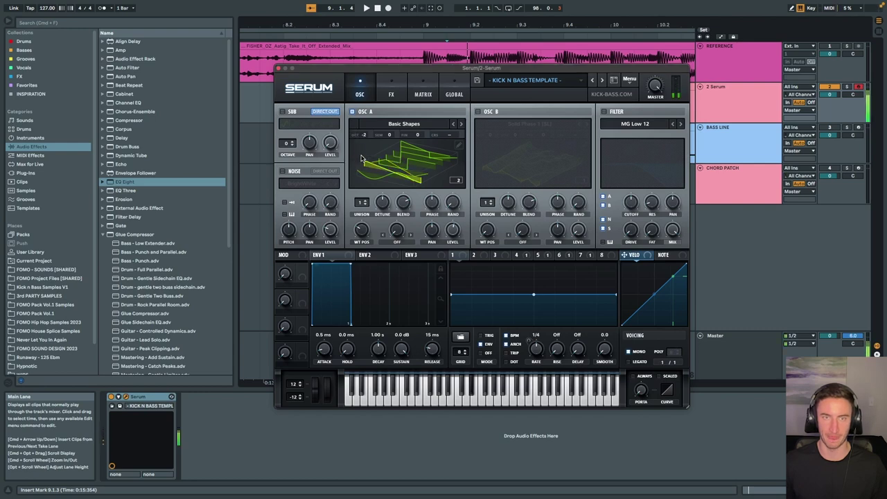
left_click(278, 70)
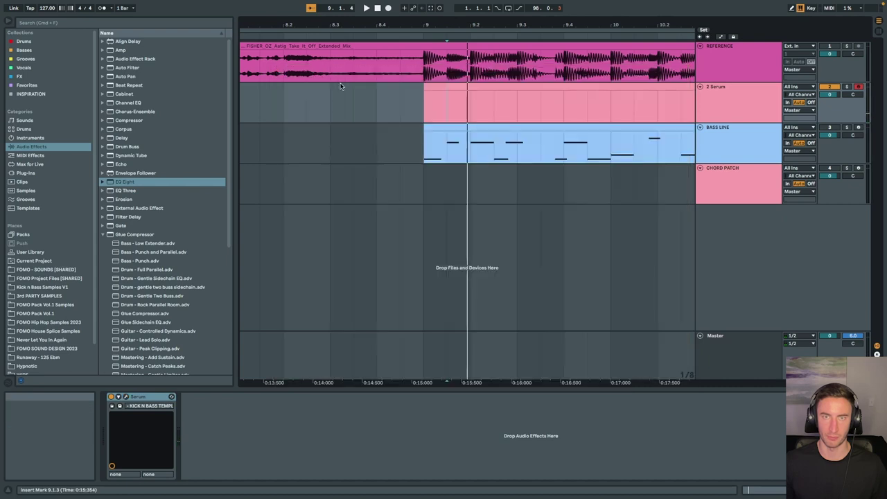
Reopen Serum, enable the MG Low 12 filter, and check OSC A's saw waveform in the 2D view
left_click(125, 396)
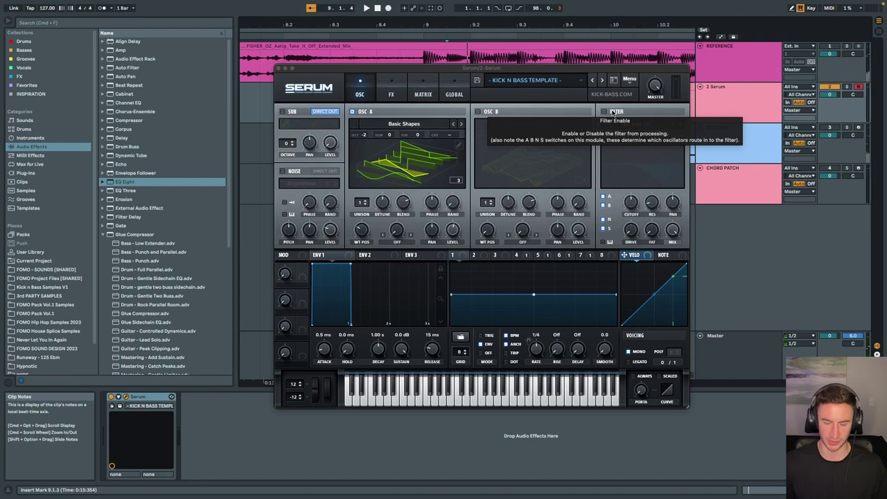
left_click(612, 113)
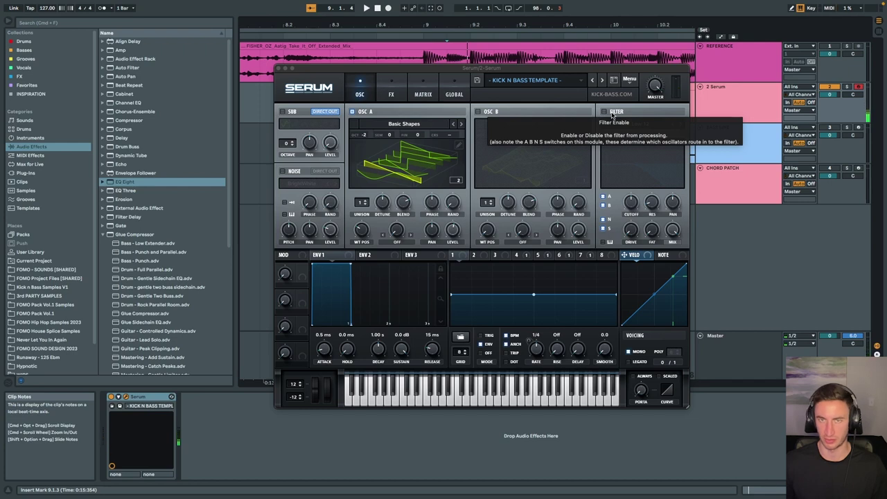
left_click(612, 113)
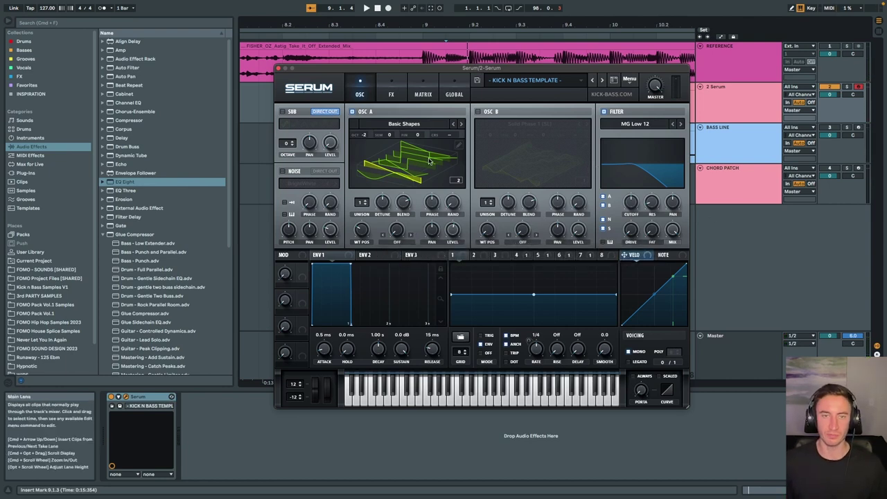
left_click(406, 164)
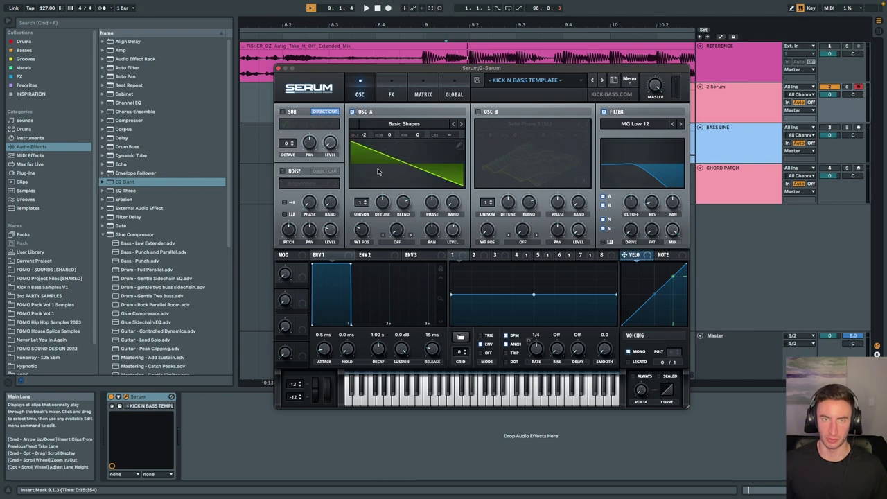
left_click(402, 164)
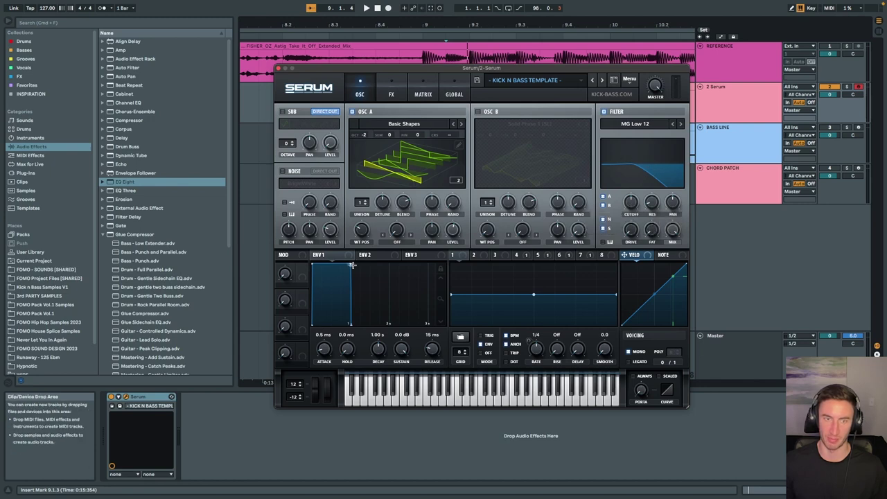
Set Env 1 to a 410 ms decay with -inf dB sustain, and map it to a lowered filter cutoff at reduced depth
left_click_drag(353, 265, 326, 326)
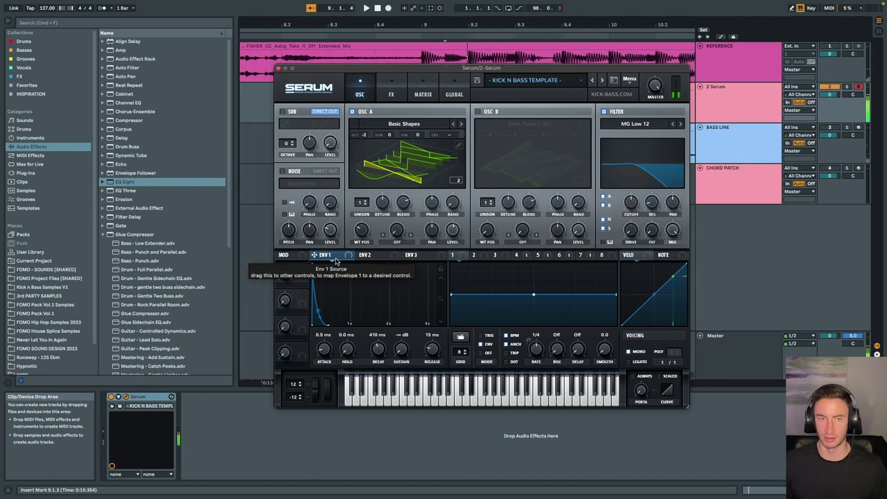
left_click_drag(337, 260, 629, 203)
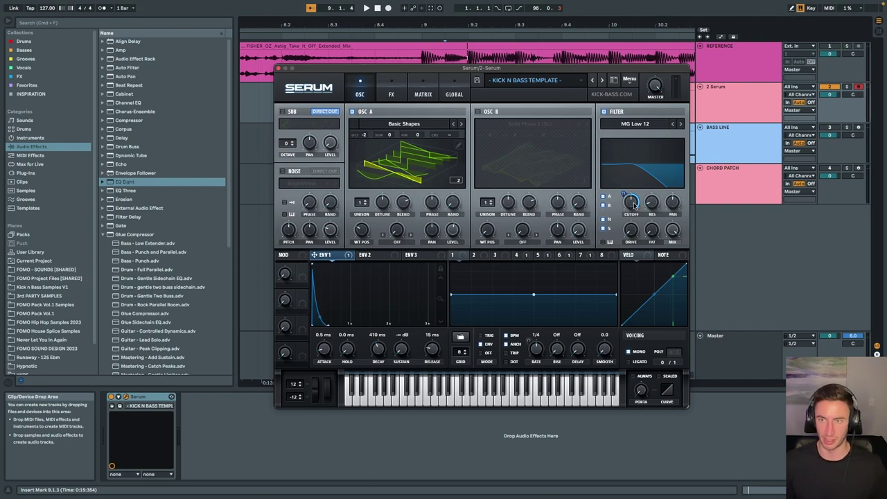
left_click_drag(634, 205, 633, 225)
mouse_move(624, 192)
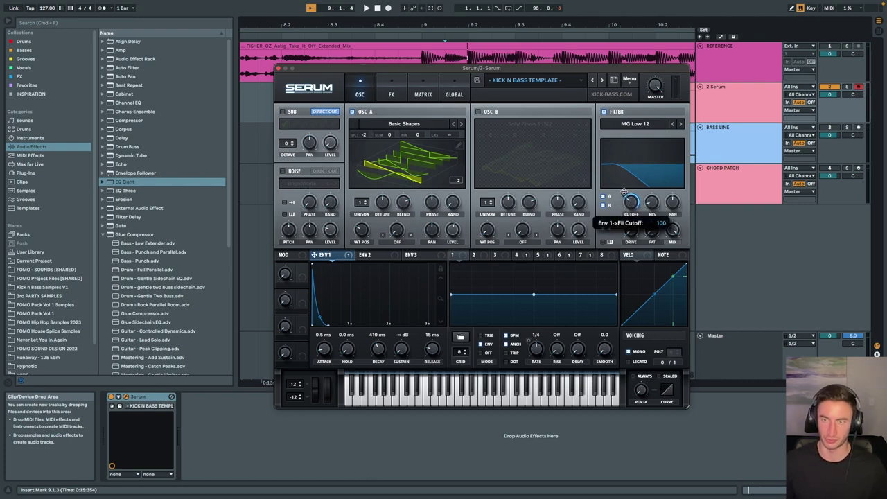
left_click_drag(624, 192, 617, 223)
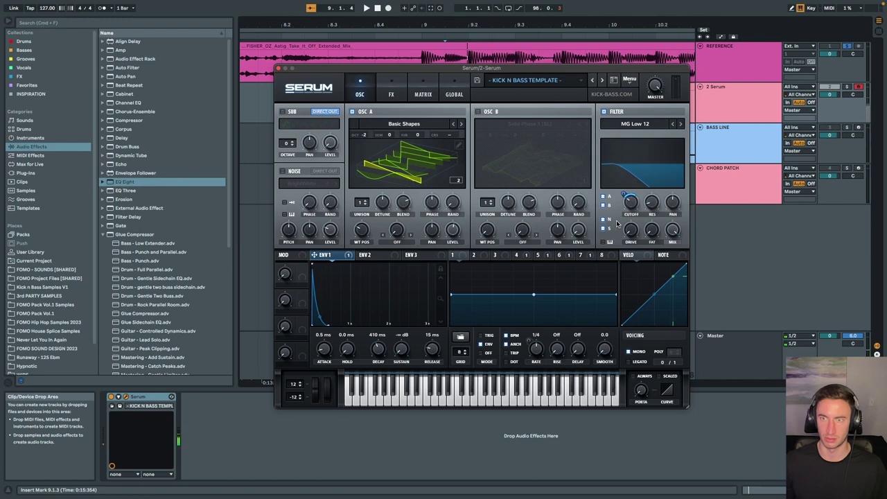
Compare the Serum patch with the reference by toggling the REFERENCE track's solo, and close the plug-in window
key("space")
key("space")
key("s")
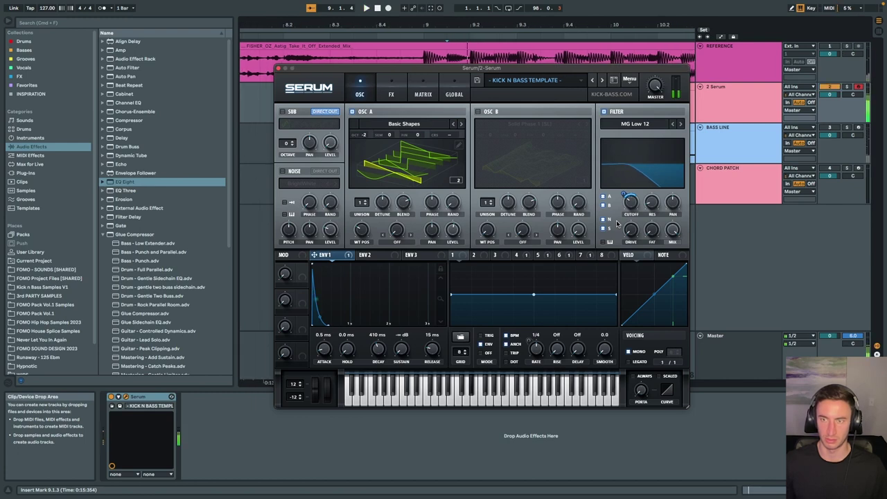
left_click(278, 69)
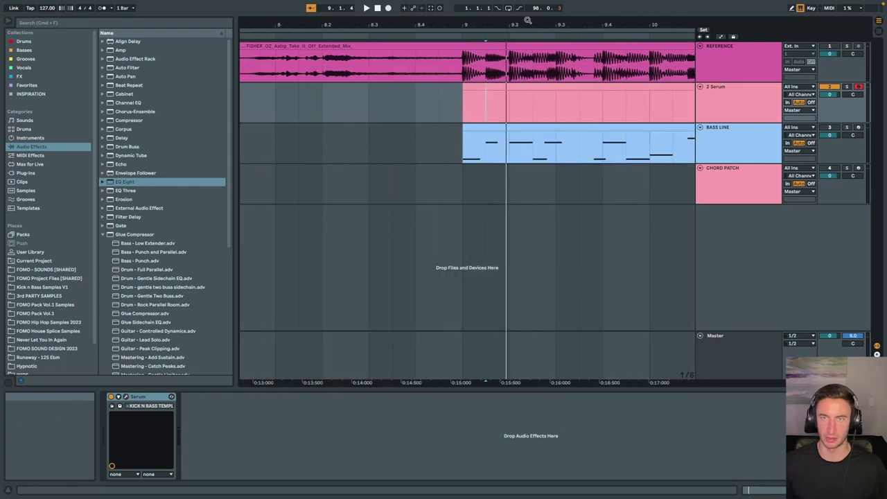
Add a D#3 note from 1.3 to 2 in the Serum clip and play the reference from the arrangement
double_click(490, 88)
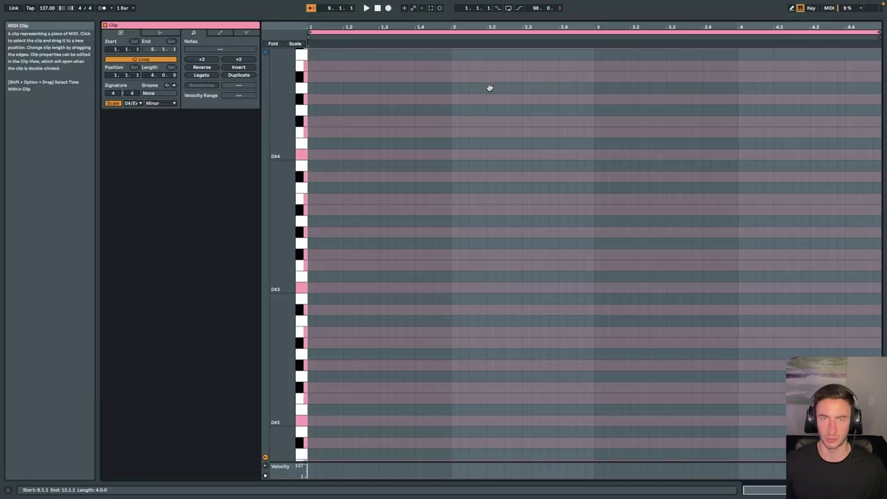
double_click(400, 291)
key("Tab")
scroll(465, 155, "left", 1)
key("space")
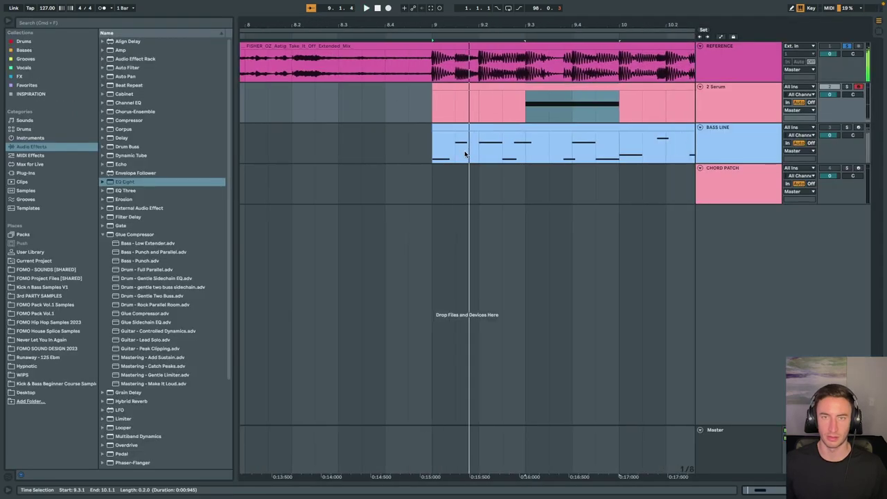
scroll(473, 152, "right", 1)
key("space")
Move the Serum clip section from 9.3.1–9.3.3 to 9.1.3, and delete the remaining clip after the gap
left_click_drag(495, 114, 521, 109)
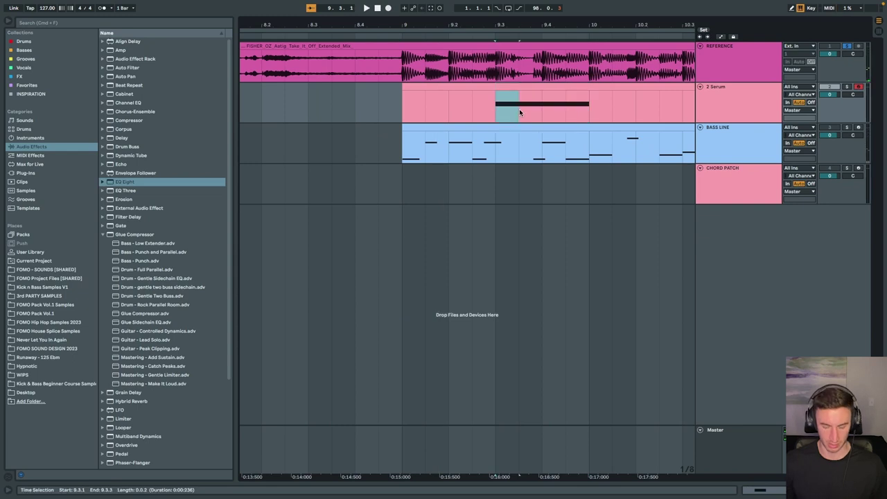
key("Delete")
left_click(423, 112)
key("super+v")
scroll(427, 108, "left", 1)
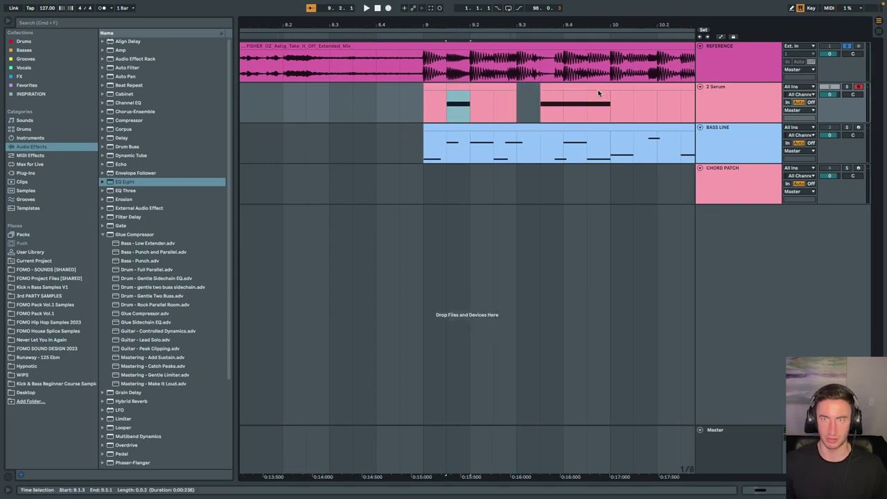
left_click(596, 91)
key("Delete")
Play the soloed reference repeatedly from 9.1.3 and from 9.2.1 to locate its next bass note
left_click(420, 108)
key("space")
scroll(507, 127, "left", 1)
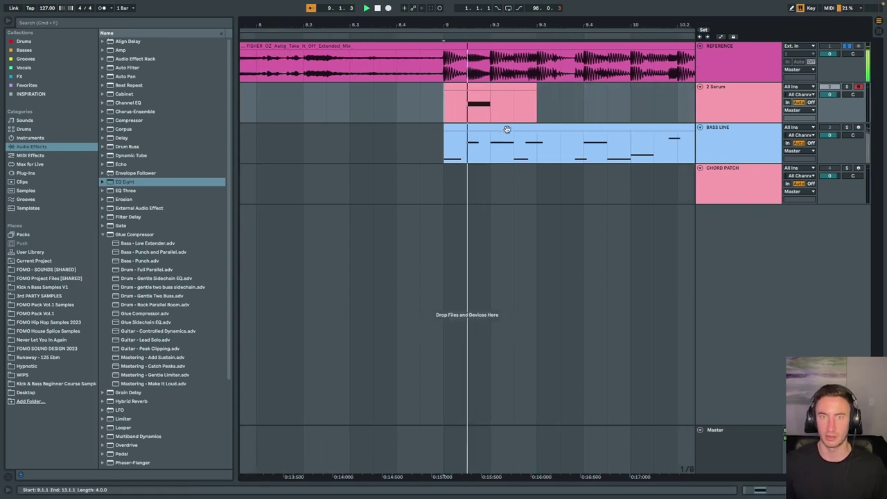
scroll(485, 125, "right", 1)
scroll(479, 124, "left", 1)
left_click(491, 118)
scroll(492, 118, "right", 1)
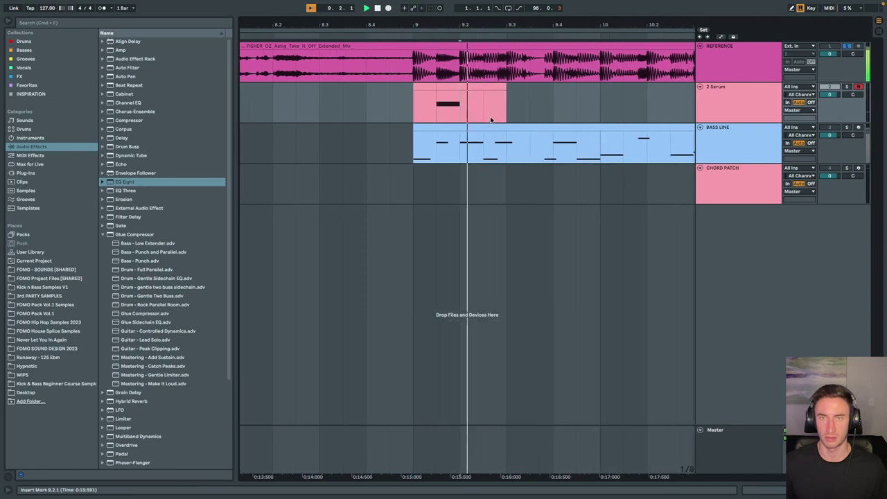
key("space")
key("space")
scroll(481, 112, "left", 1)
key("space")
key("space")
scroll(481, 111, "right", 1)
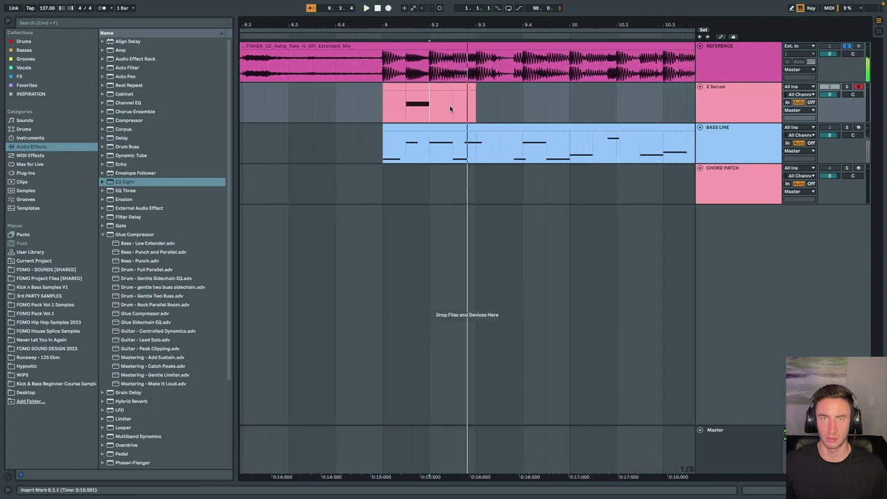
Copy the note section to 9.2.3–9.3.1 on the Serum track, and set the playback start to 9.2.4
left_click(484, 105)
left_click_drag(456, 104, 486, 97)
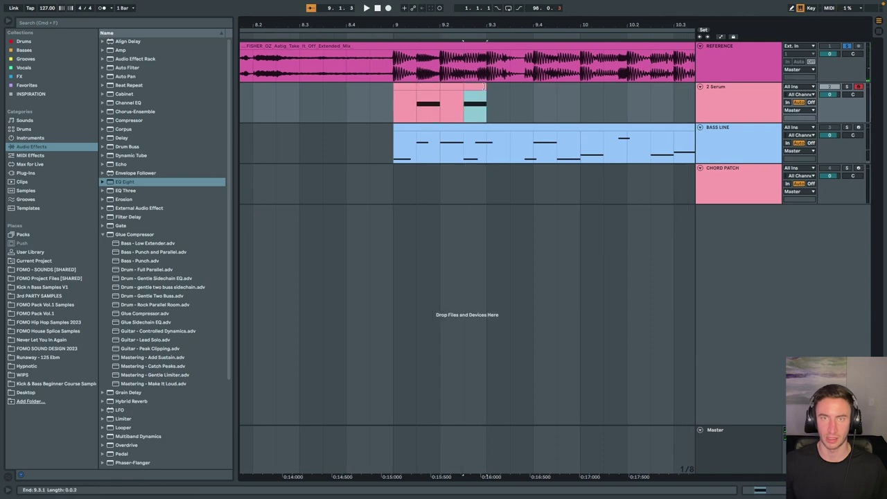
left_click_drag(480, 22, 469, 74)
left_click(482, 73)
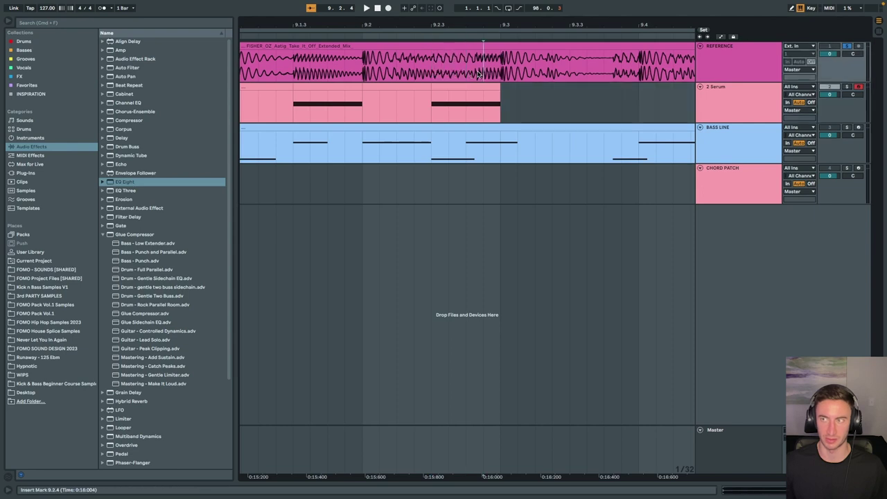
Play the soloed reference repeatedly between 9.2.3 and 9.3.1 and check its bass pitch in the EQ Eight spectrum
scroll(468, 71, "left", 2)
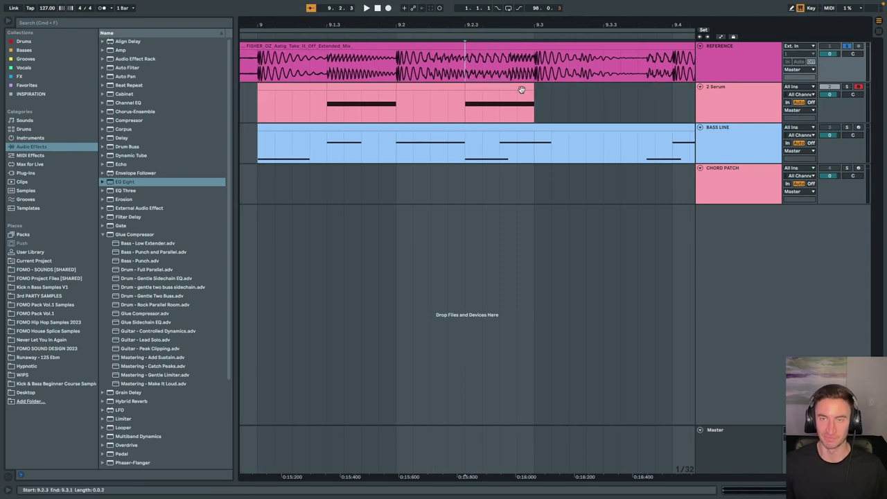
key("space")
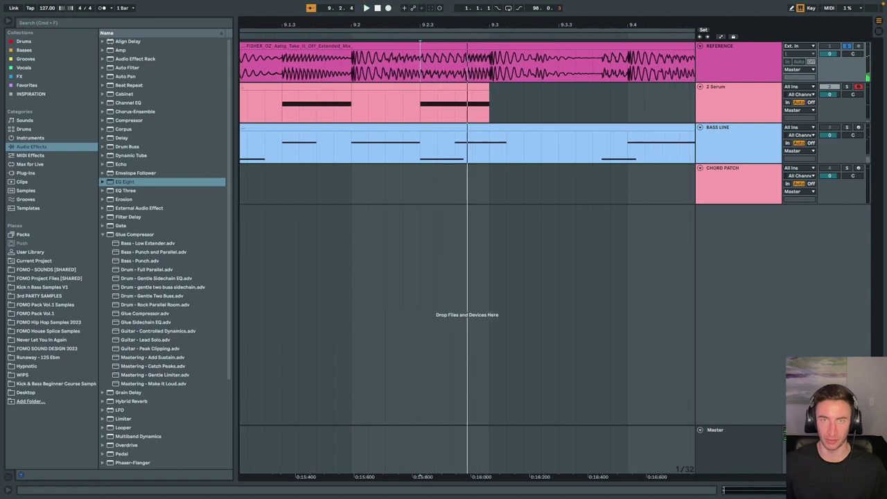
scroll(468, 72, "up", 2)
key("space")
key("space")
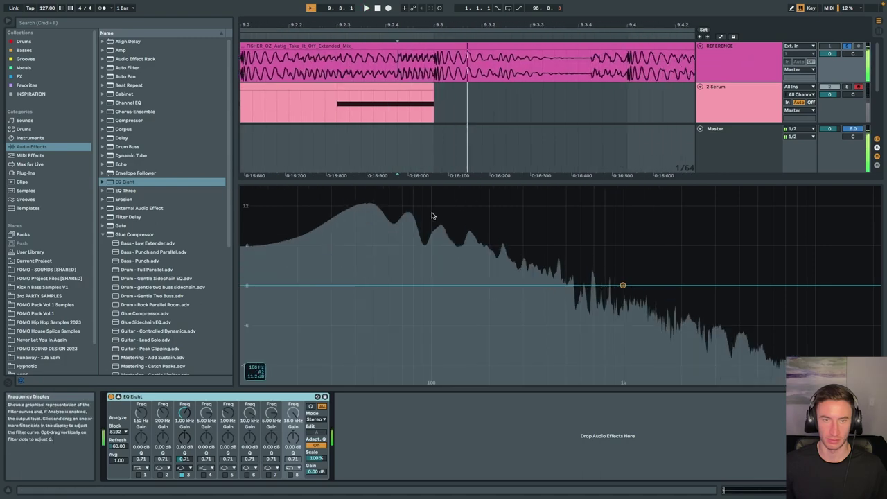
key("space")
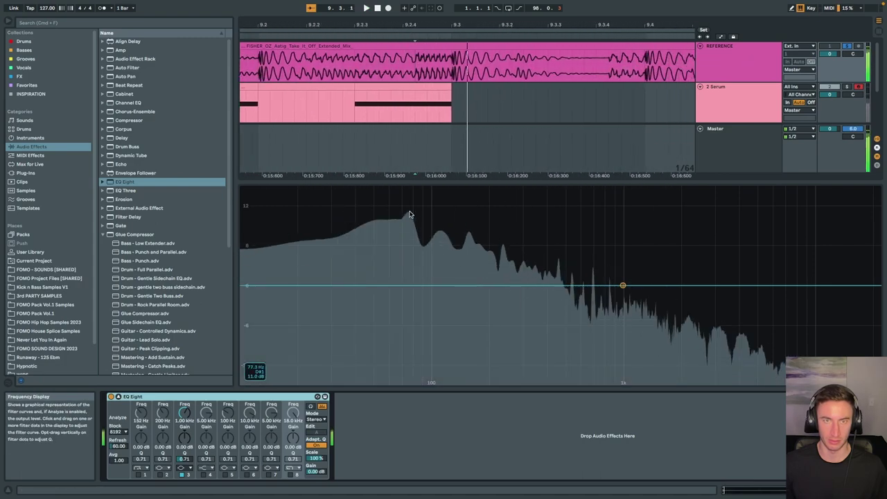
key("space")
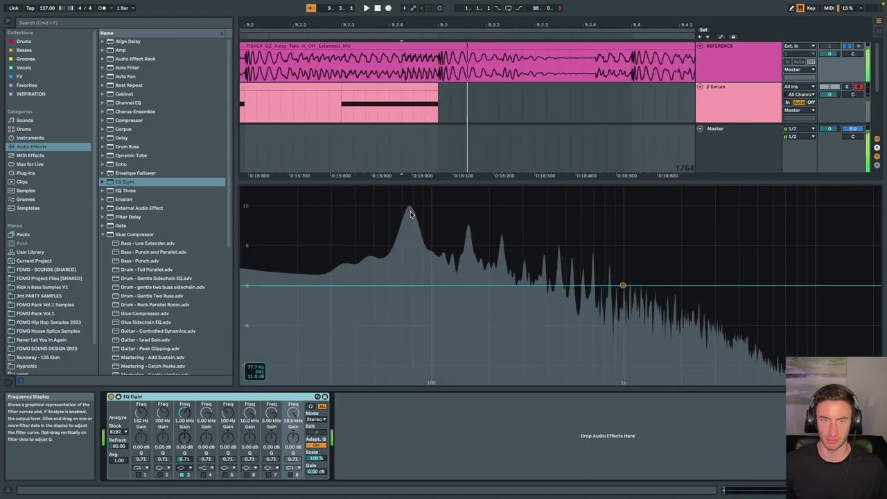
key("space")
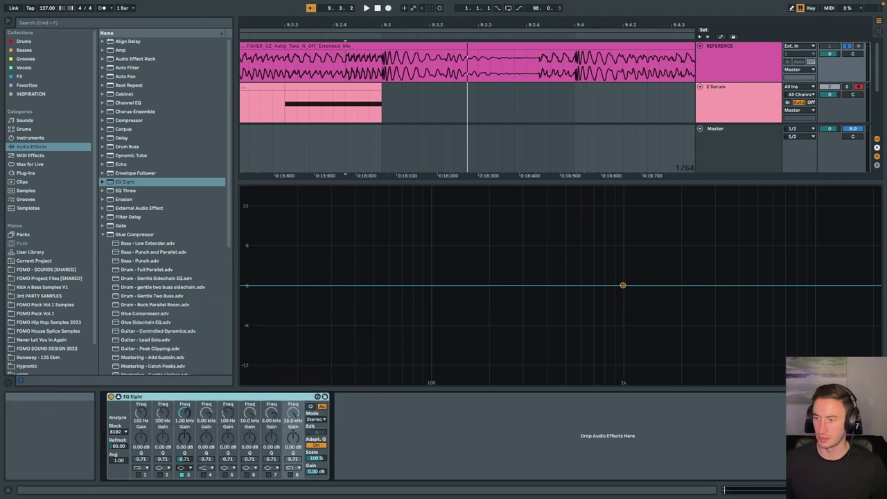
Consolidate the Serum clips from 9.1.1 to 9.3.1 into one clip and open its notes for editing
left_click(880, 490)
scroll(318, 139, "left", 10)
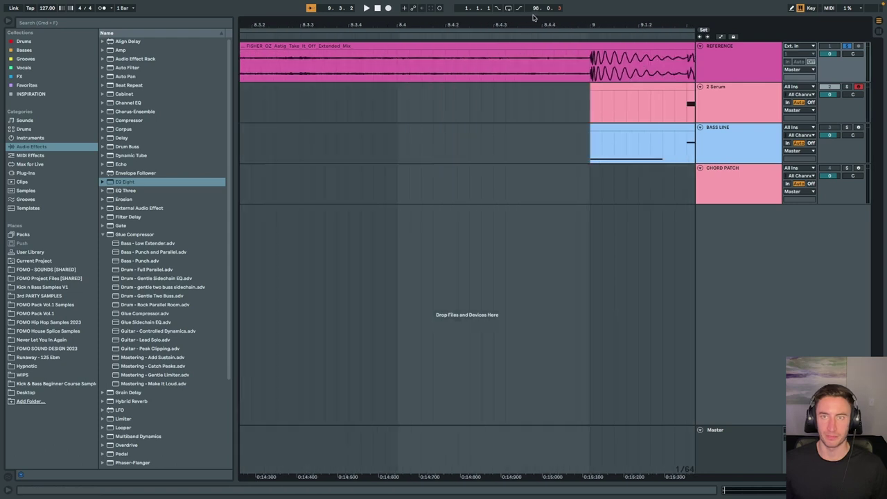
left_click_drag(547, 25, 414, 7)
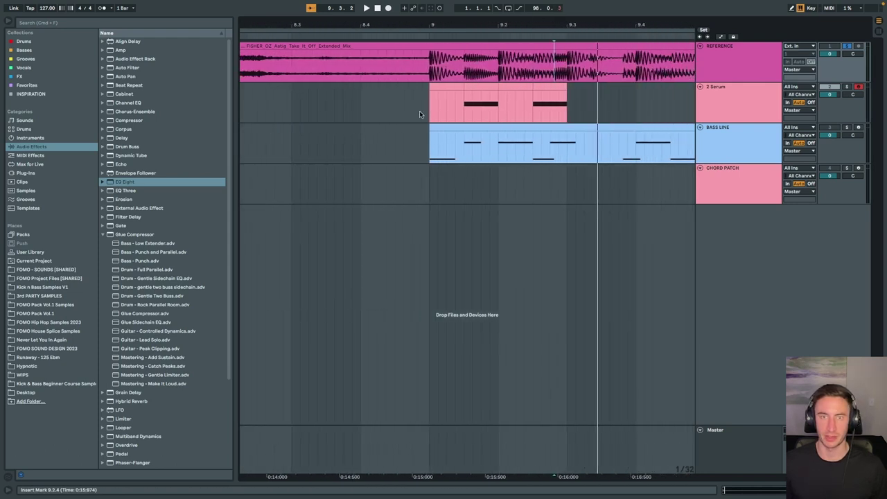
left_click_drag(433, 110, 567, 113)
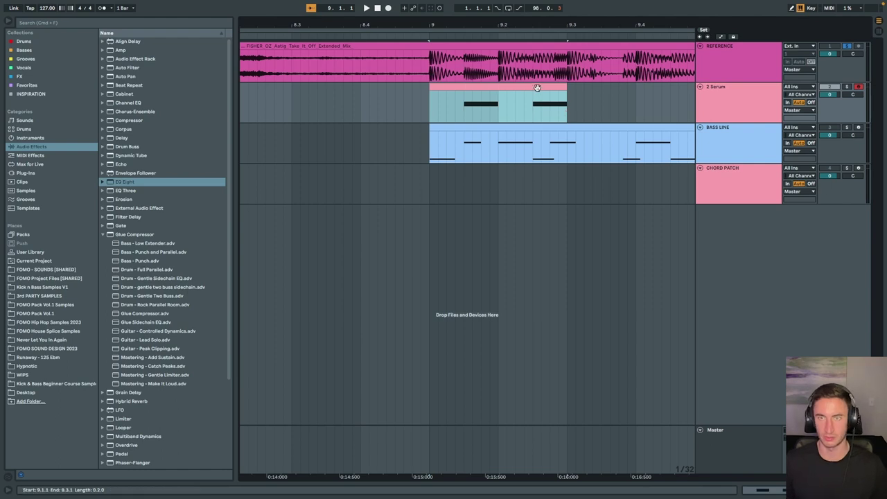
double_click(537, 88)
Divide the second D#3 note at 1.2.4 in the Serum clip and return to the arrangement
scroll(838, 266, "right", 4)
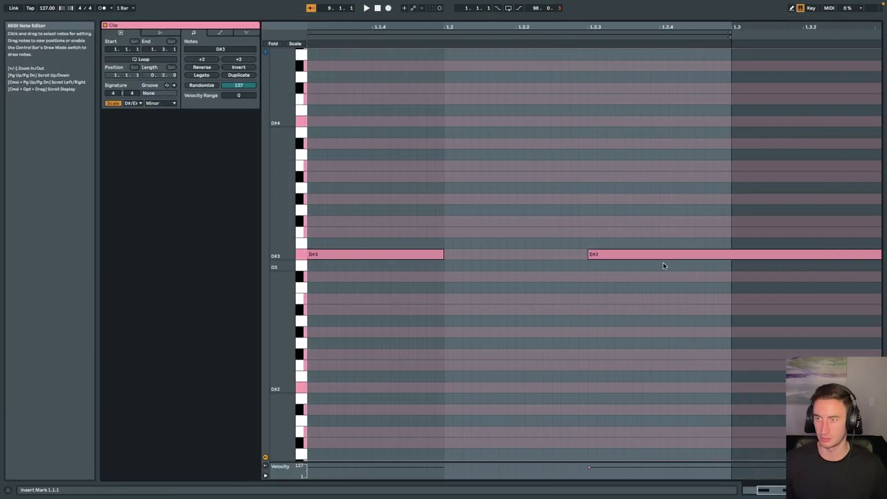
left_click(609, 255)
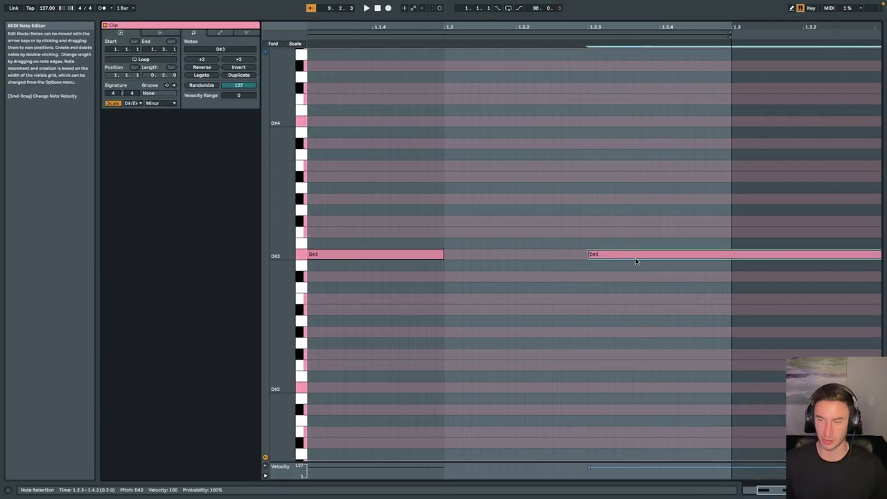
left_click_drag(611, 255, 676, 255)
left_click(879, 490)
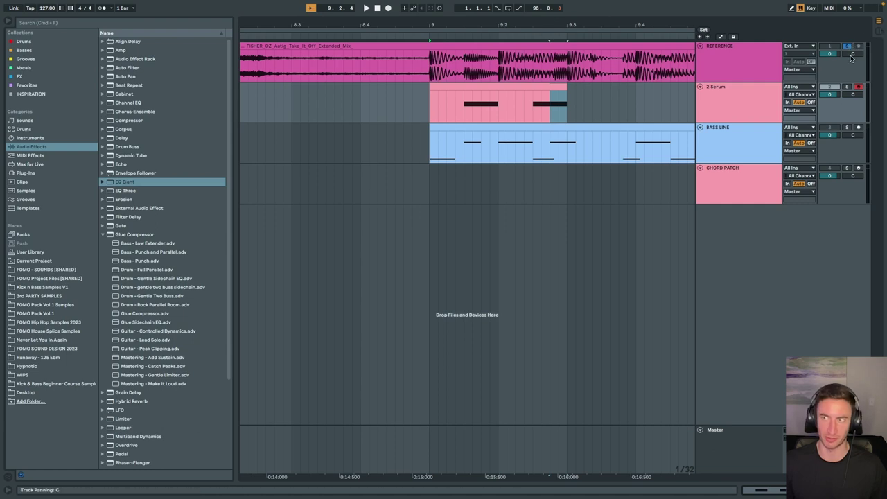
Compare the reference waveform between 9.2.3 and 9.3.1 with the Serum clip to find where the second bass note starts
scroll(540, 89, "right", 3)
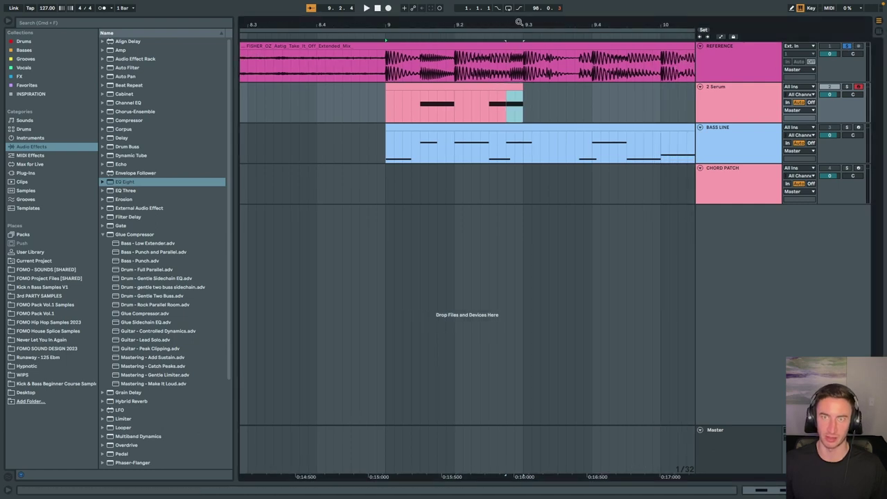
scroll(514, 21, "up", 5)
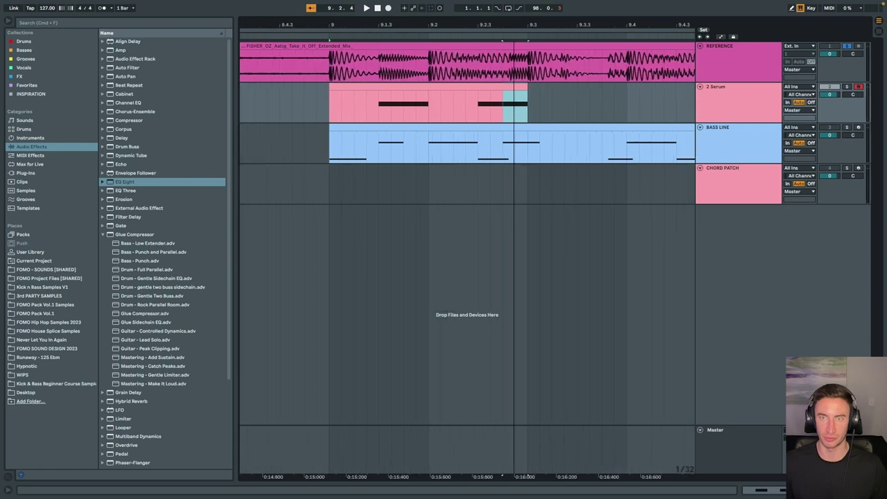
left_click_drag(514, 21, 514, 21)
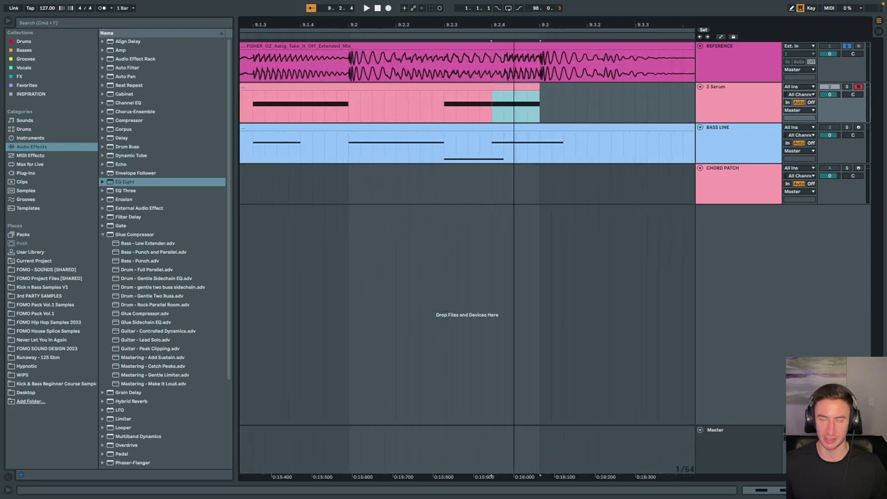
left_click(505, 74)
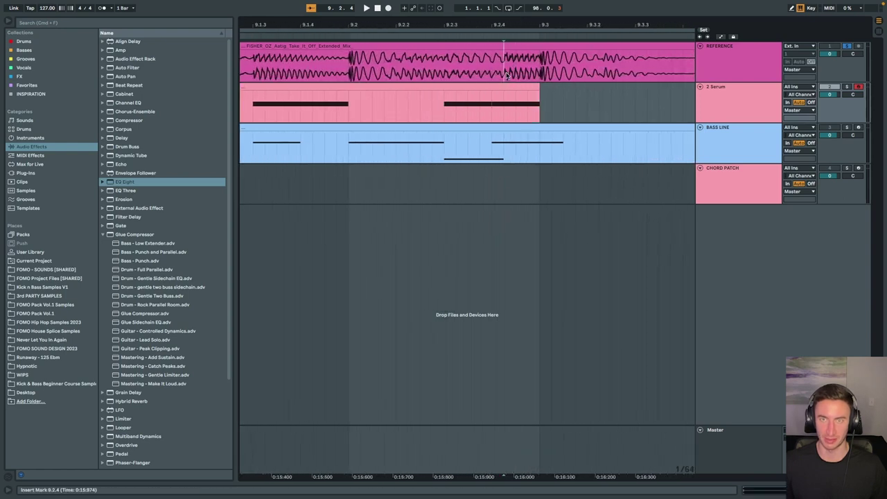
left_click_drag(506, 75, 445, 78)
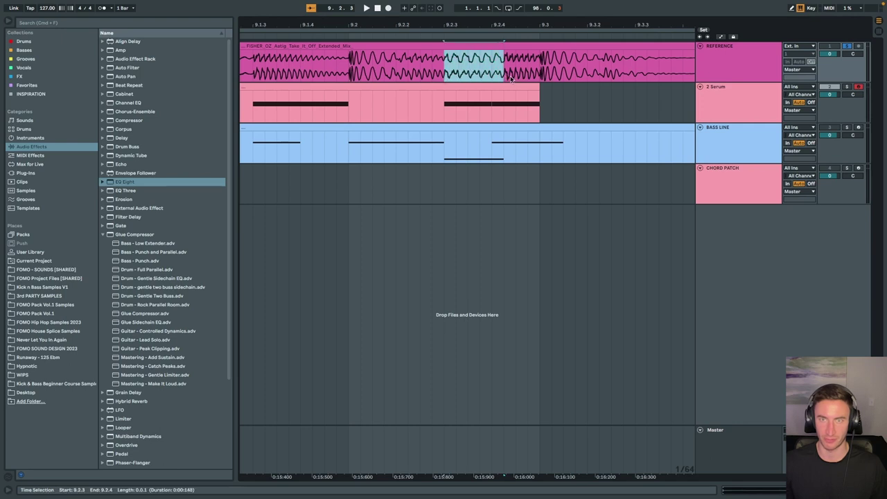
left_click_drag(504, 76, 541, 78)
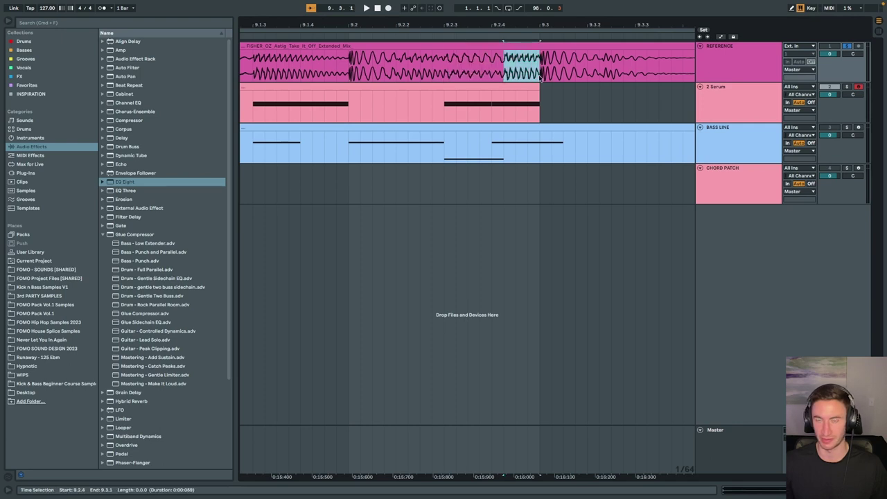
left_click(492, 107)
left_click_drag(492, 107, 505, 107)
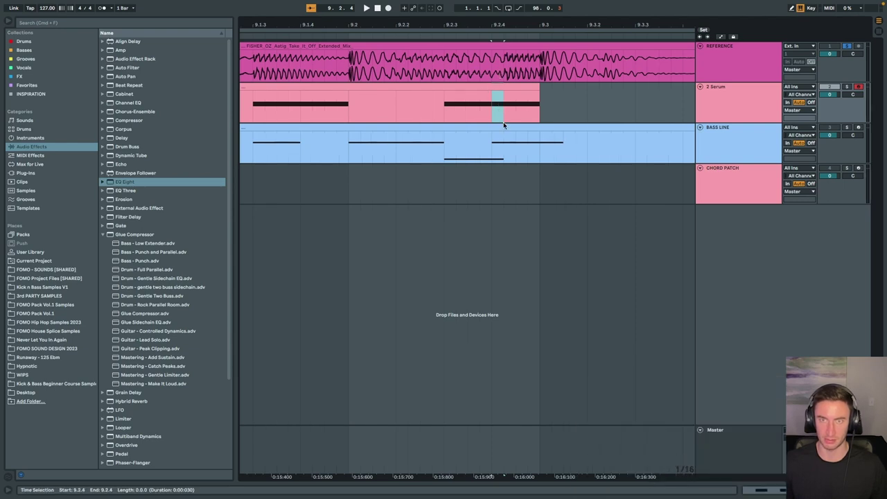
left_click_drag(503, 122, 531, 118)
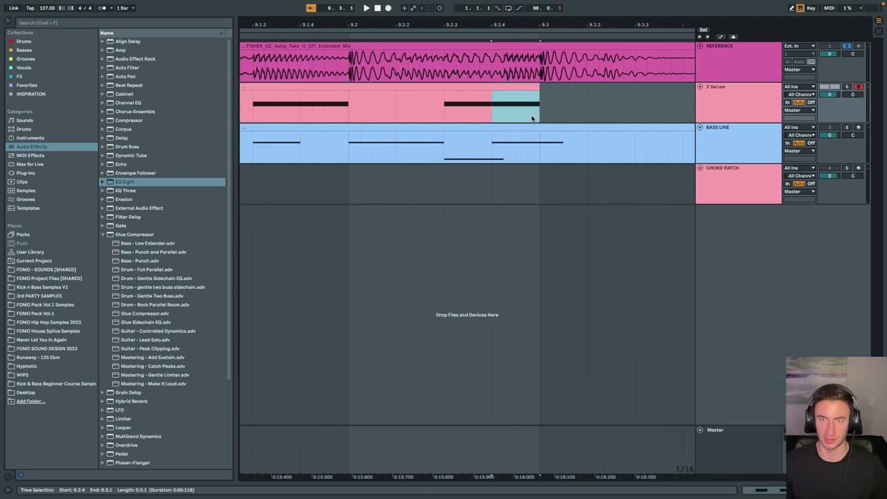
left_click(491, 69)
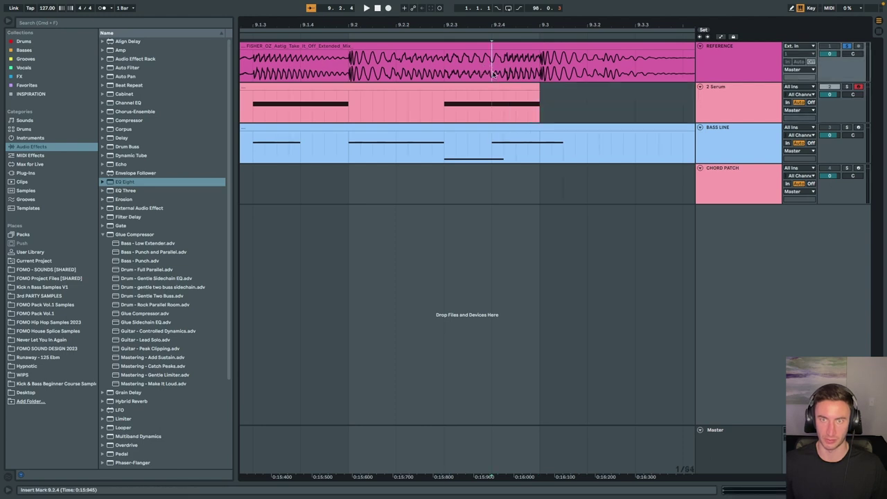
left_click_drag(503, 108, 542, 104)
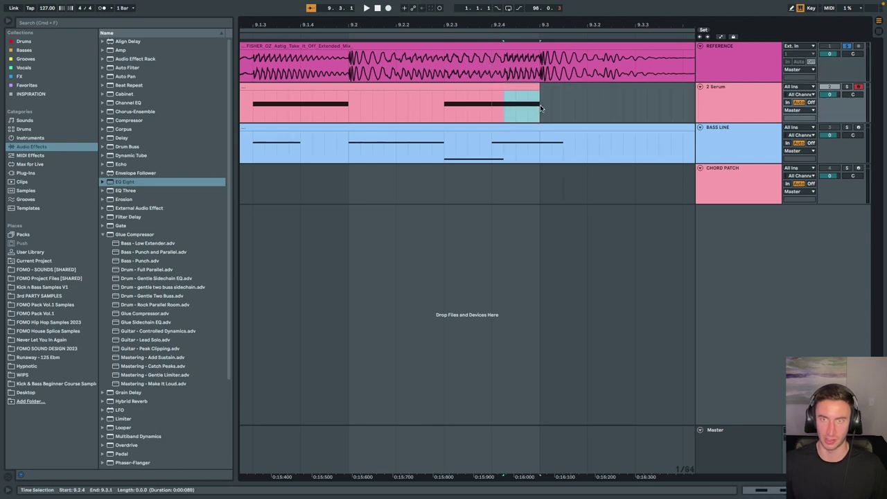
Split the Serum clip at 9.2.4, shift the second part one 1/64 step later and trim its end at 9.3.1
left_click(490, 110)
key("super+e")
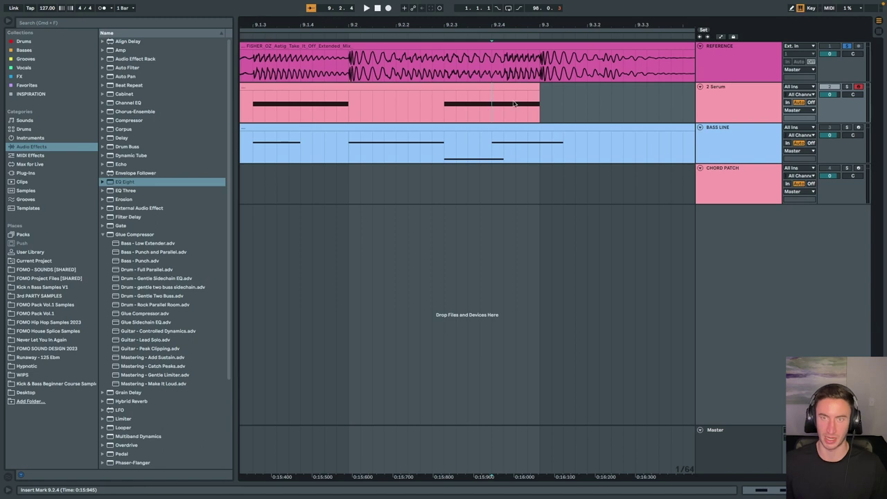
left_click(515, 87)
mouse_move(514, 88)
left_mouse_down()
mouse_move(526, 92)
mouse_move(518, 95)
left_mouse_up()
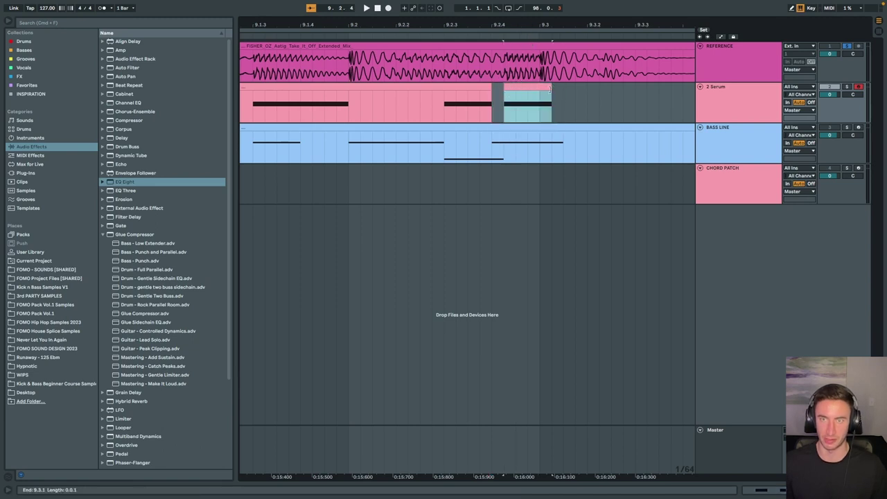
left_click(540, 101)
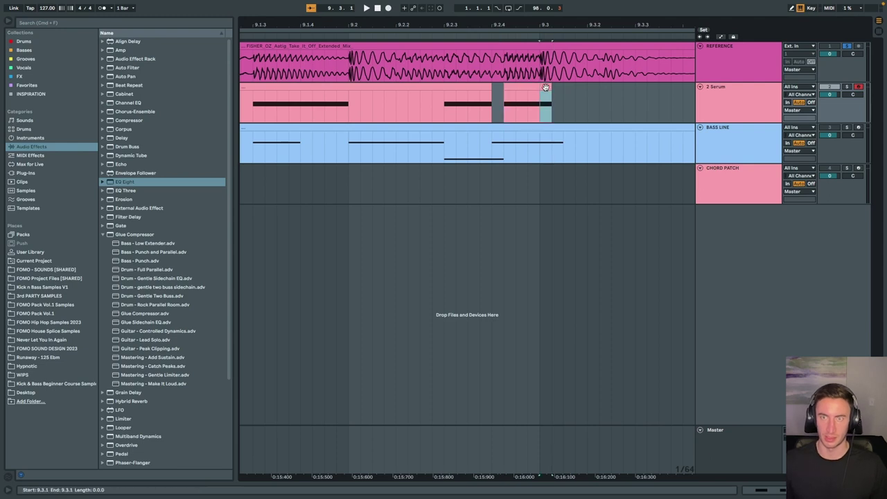
key("Delete")
Consolidate the Serum clips between 9.1.1 and 9.3.1 into a single clip
left_click_drag(518, 23, 574, 163)
left_click_drag(524, 110, 370, 116)
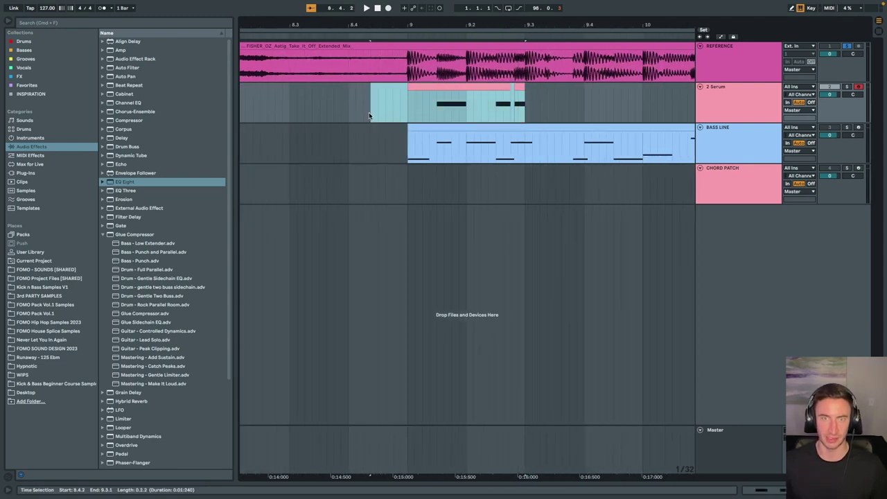
key("super+j")
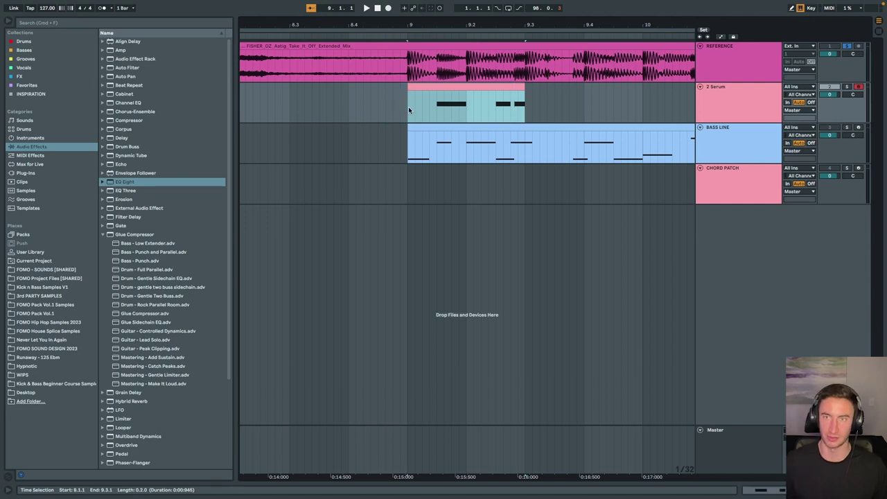
Play the reference from 9.1.1 and consolidate the Serum track into a two-bar clip from 9.1.1 to 11.1.1
scroll(488, 102, "right", 2)
left_click_drag(515, 24, 544, 23)
key("space")
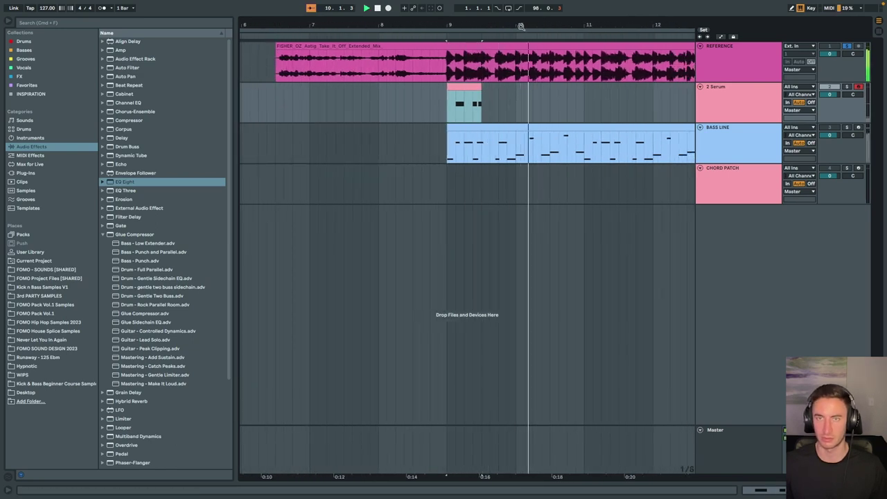
key("space")
left_click_drag(531, 25, 534, 54)
left_click_drag(426, 109, 583, 108)
key("super+j")
Play the soloed reference from 9.1.1 and repeatedly from around 10.1.1 to locate its next bass notes
key("space")
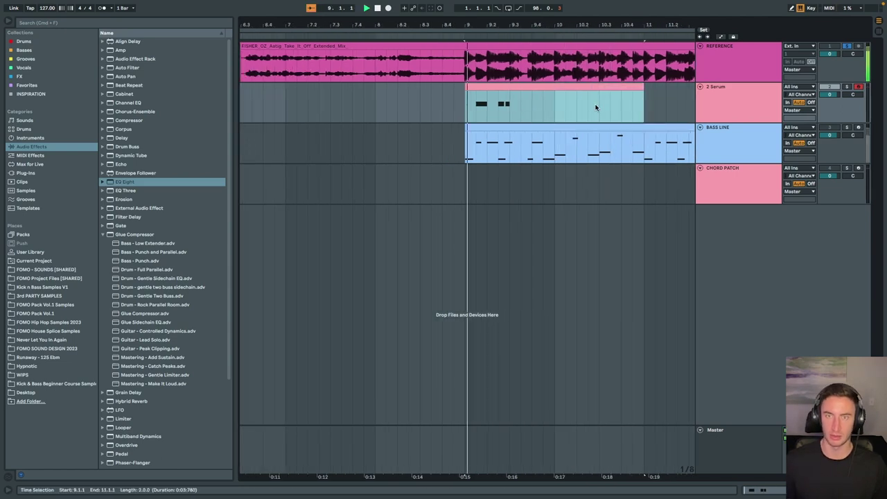
key("space")
left_click(557, 75)
key("space")
key("space")
key("space")
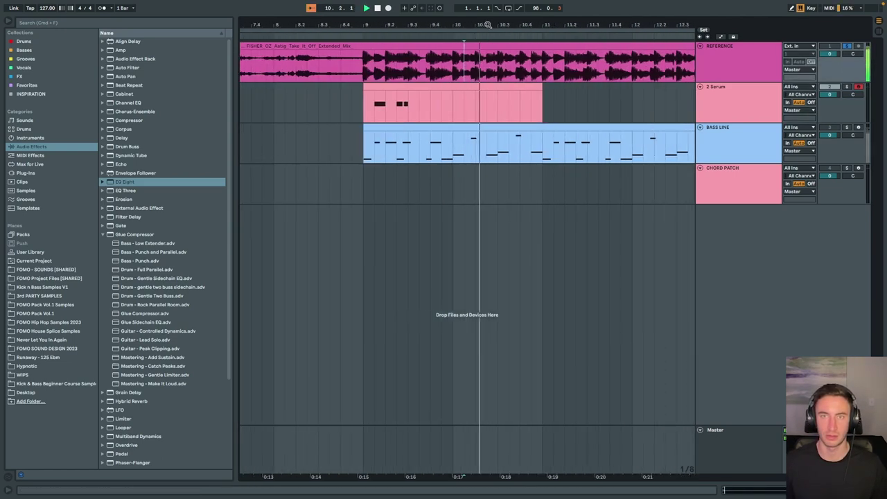
key("space")
left_click_drag(471, 25, 471, 40)
left_click(443, 70)
key("space")
left_click(482, 69)
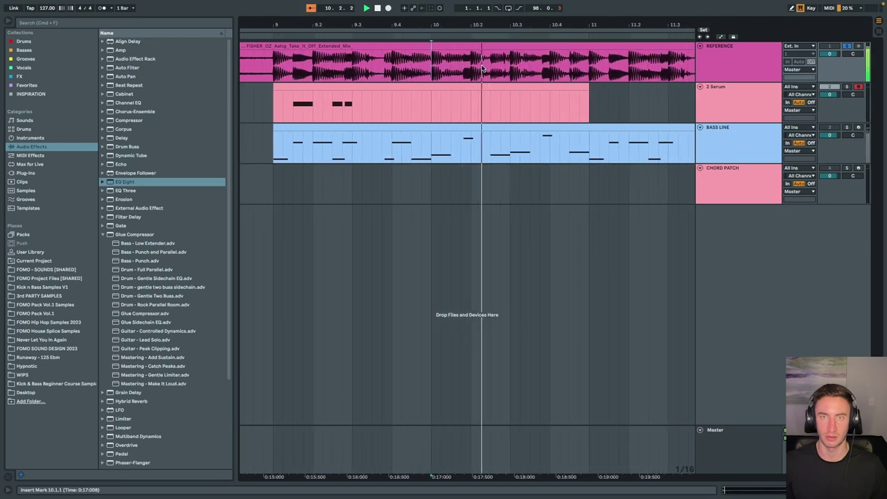
scroll(486, 72, "left", 2)
key("space")
key("space")
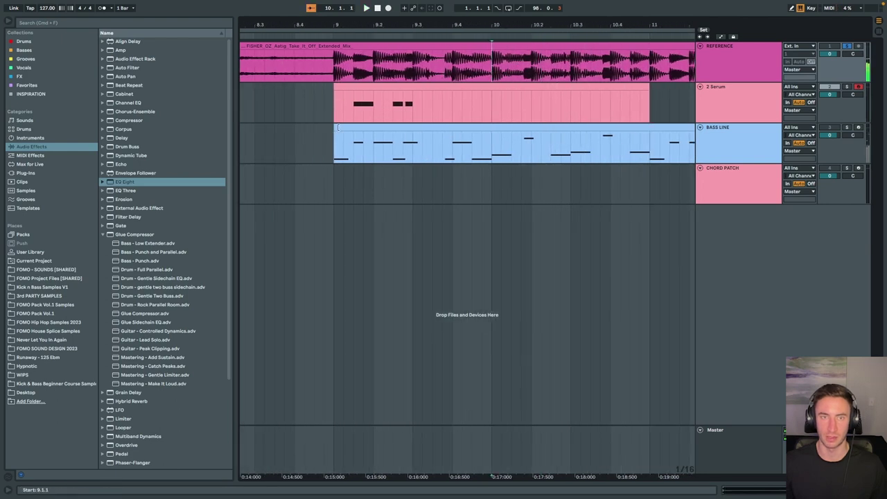
Copy the Serum note section from 9.1.3–9.2.1 to 10.1.1 and to 9.4.3, checking the reference from 9.4.1
left_click_drag(356, 114, 378, 116)
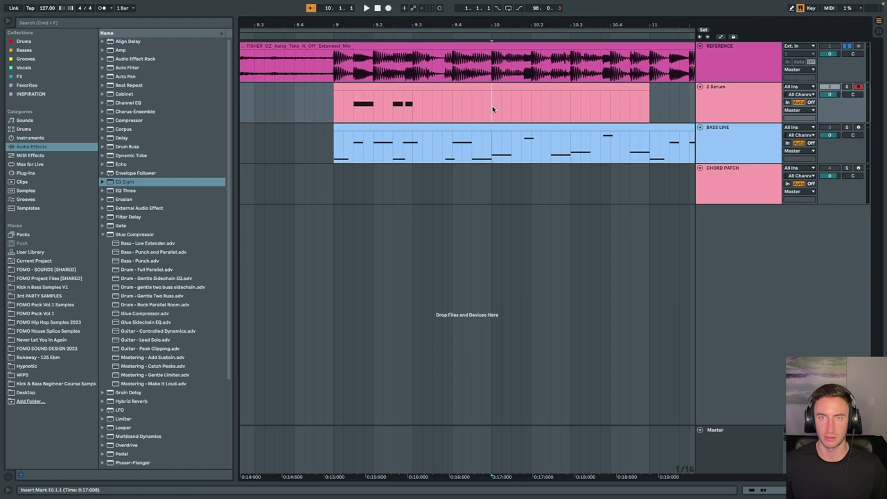
key("super+v")
left_click(456, 103)
key("space")
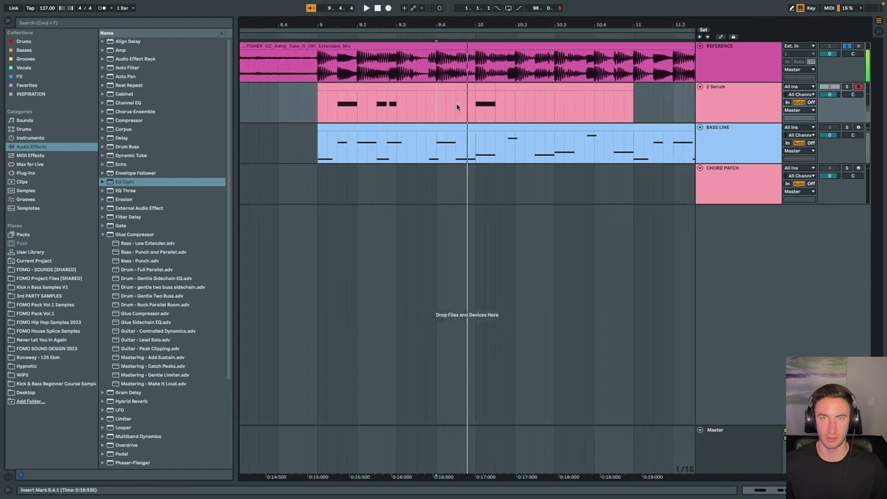
key("space")
key("space")
left_click(449, 100)
key("super+v")
scroll(449, 103, "left", 2)
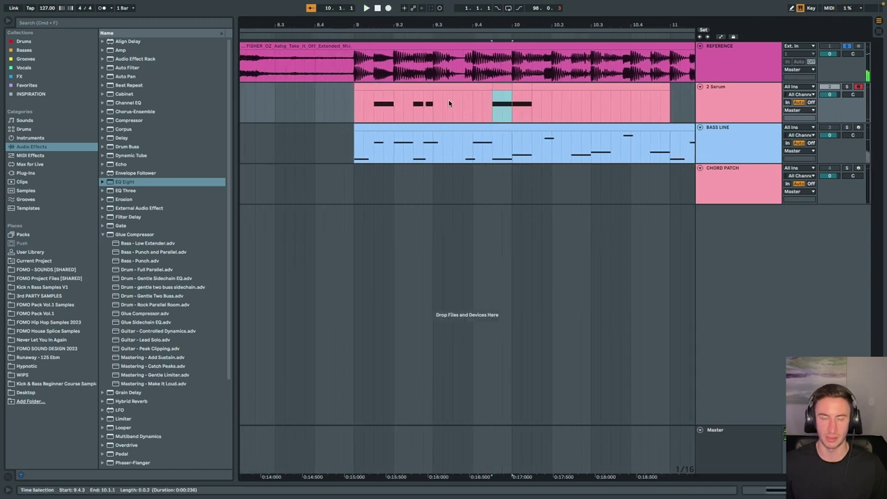
Play the soloed reference from 9.3.1 to locate the next bass note
left_click(458, 104)
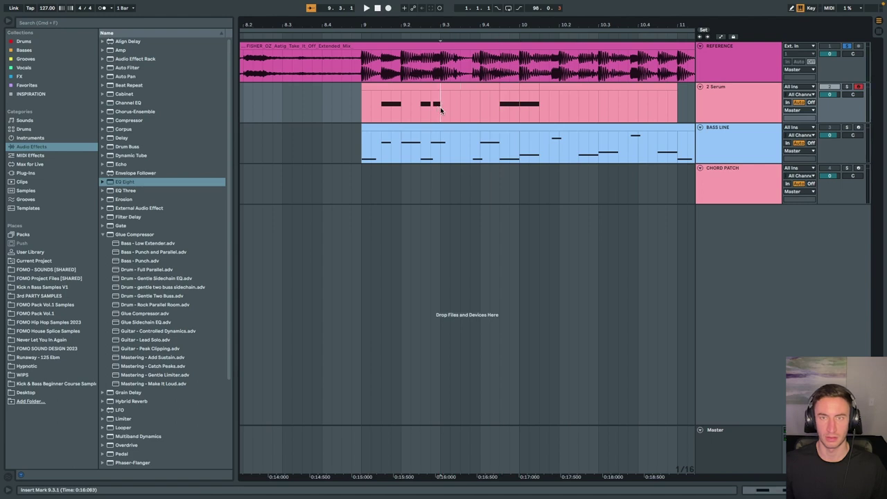
key("space")
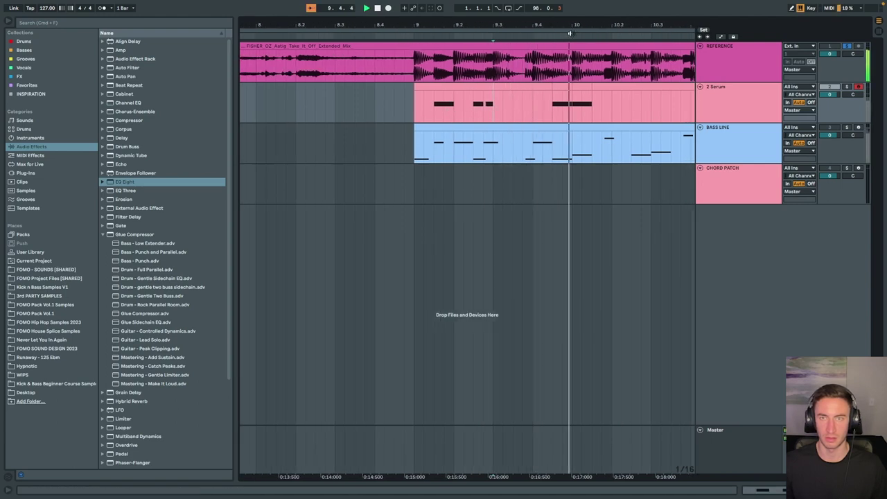
key("space")
key("space")
key("space")
Copy the short Serum note section from 9.2.4–9.3.1 to 9.3.4
left_click_drag(427, 28, 427, 32)
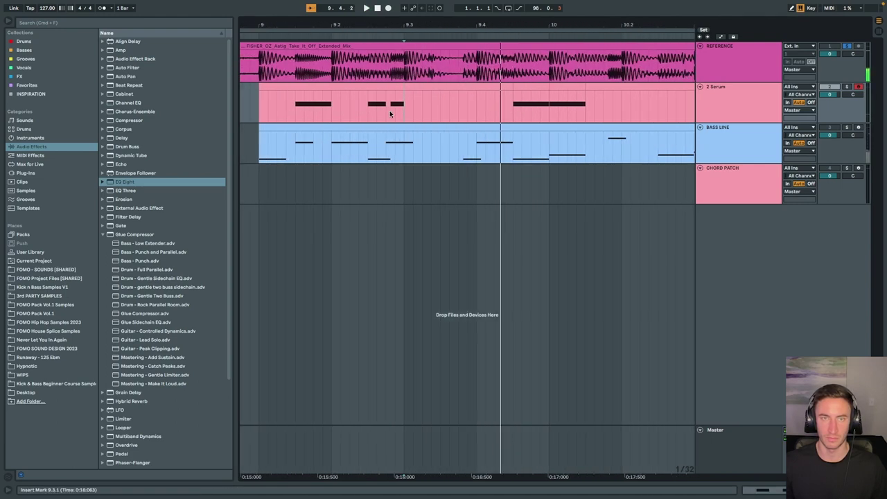
left_click(387, 110)
left_click(457, 111)
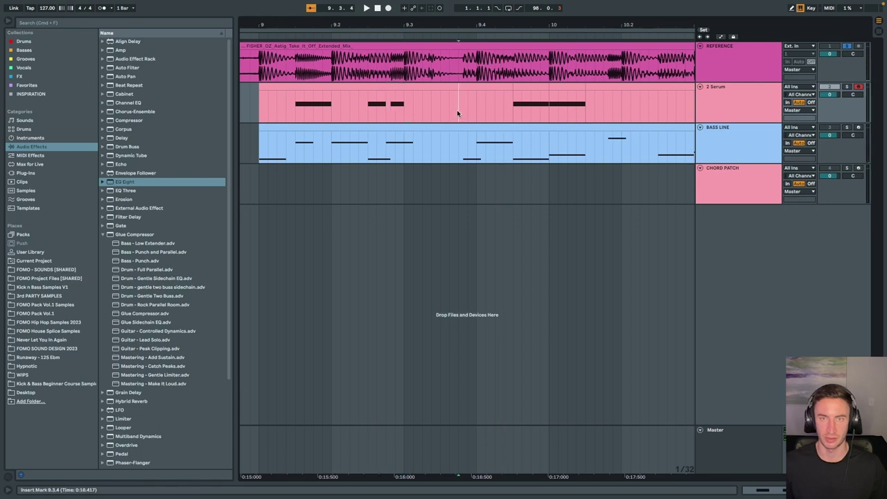
key("minus")
key("minus")
key("minus")
key("minus")
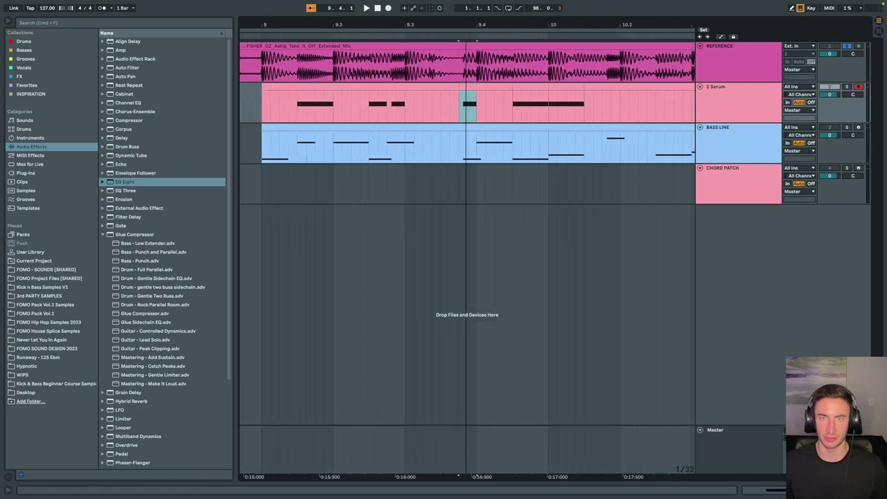
key("minus")
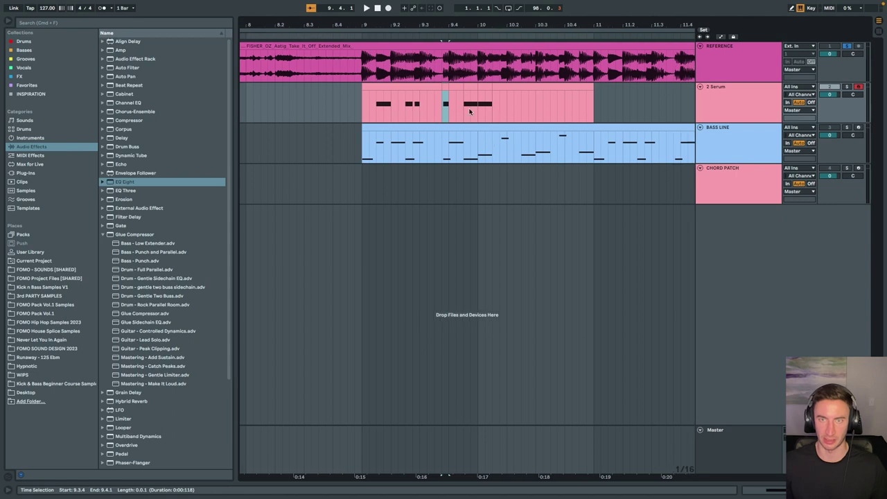
Paste the copied one-sixteenth Serum note section at 10.1.4 and at 10.3.4, following the reference waveform
key("plus")
key("plus")
key("plus")
key("plus")
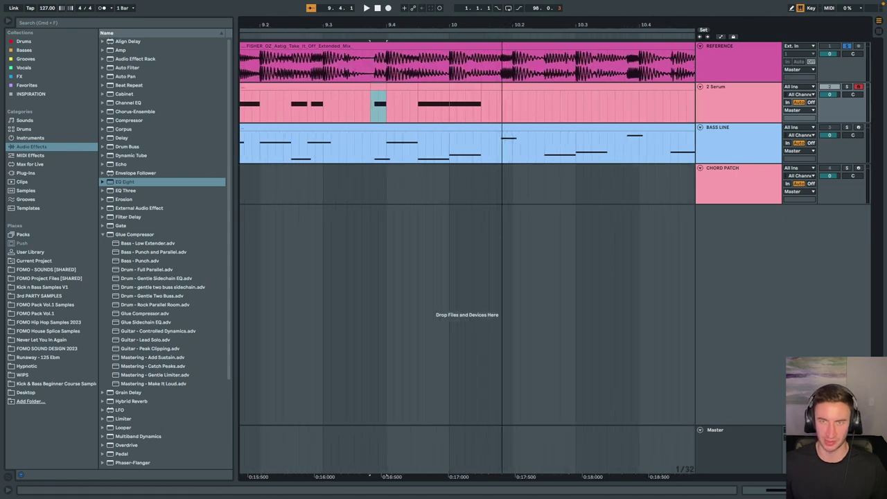
left_click(490, 106)
key("super+v")
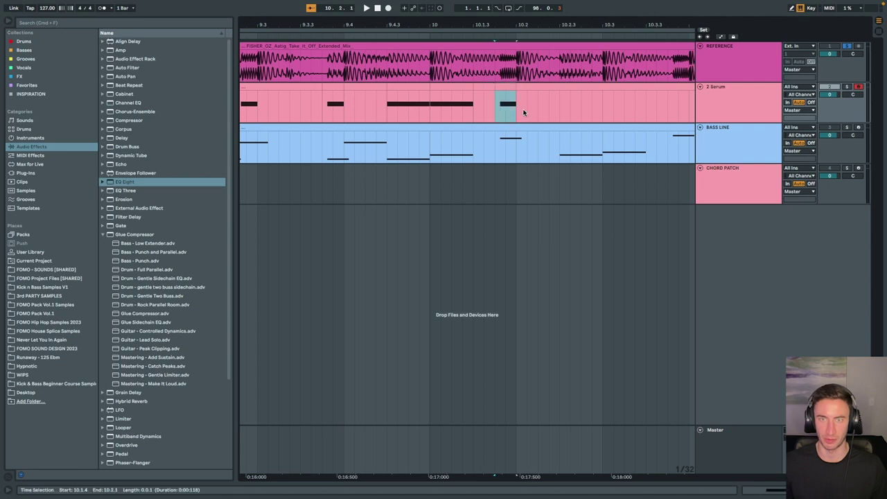
scroll(458, 70, "right", 2)
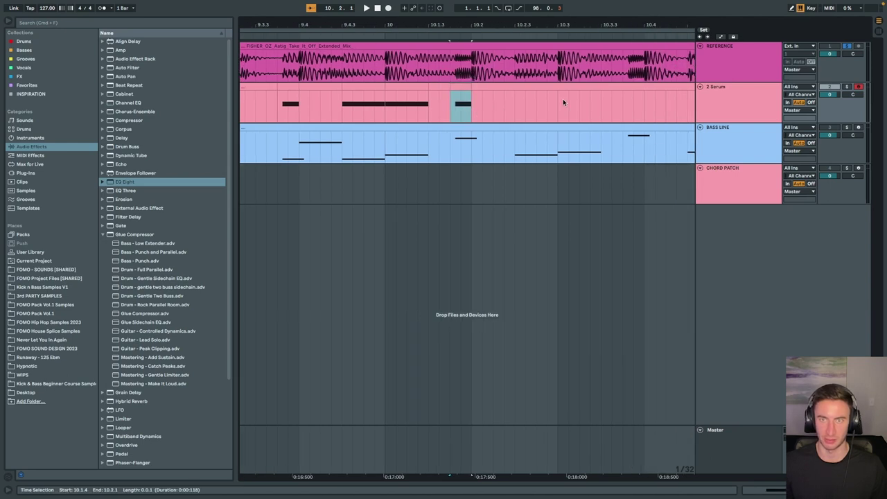
scroll(560, 101, "right", 2)
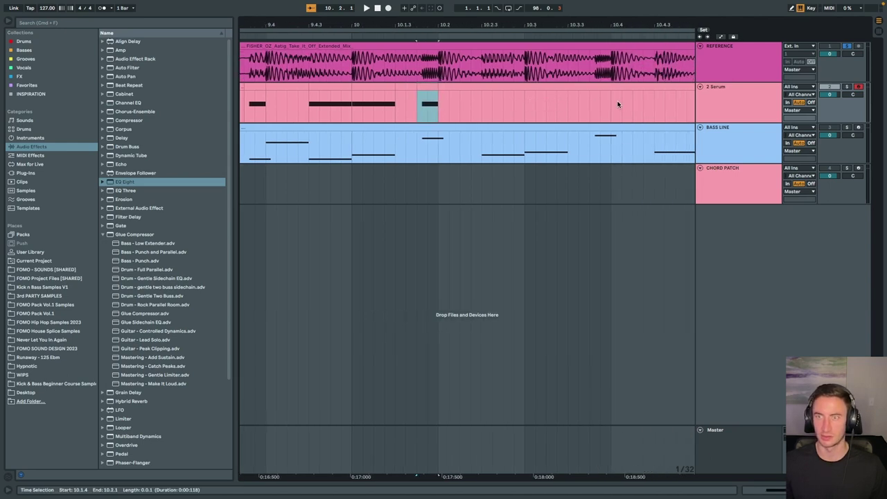
scroll(619, 105, "right", 1)
left_click(563, 106)
key("ctrl+v")
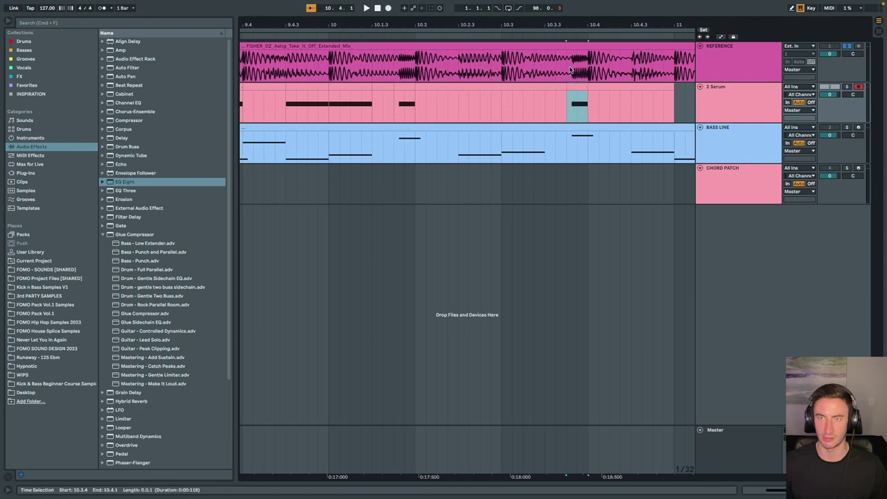
Copy the Serum note section from 9.4.3–10.1.1 to 10.4.3, filling the end of the two-bar pattern
key("Up")
scroll(578, 71, "right", 3)
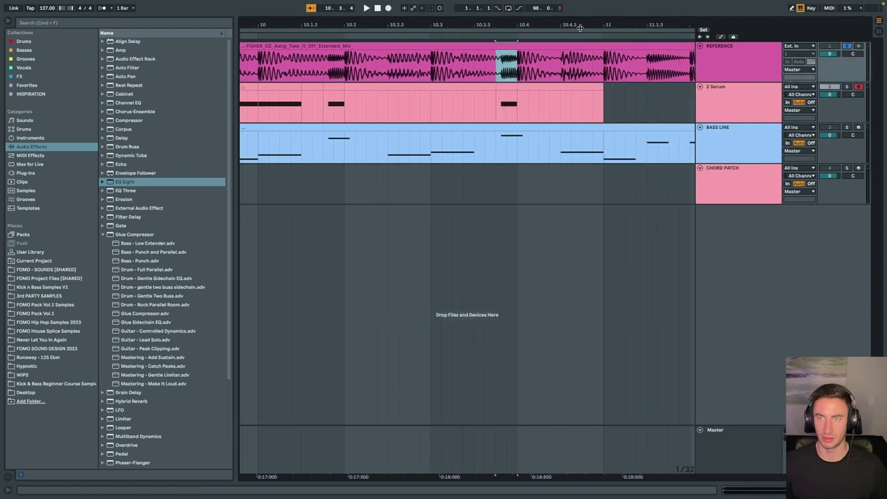
left_click_drag(580, 28, 580, 15)
left_click(364, 87)
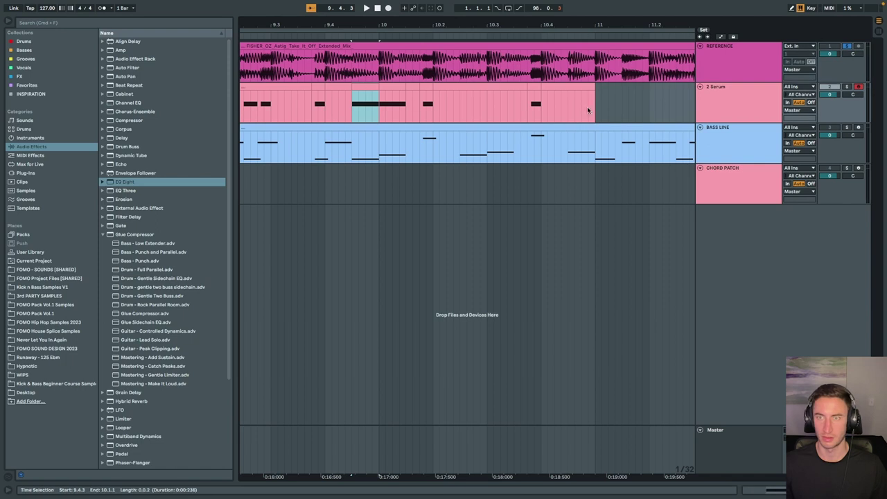
left_click(566, 107)
key("ctrl+v")
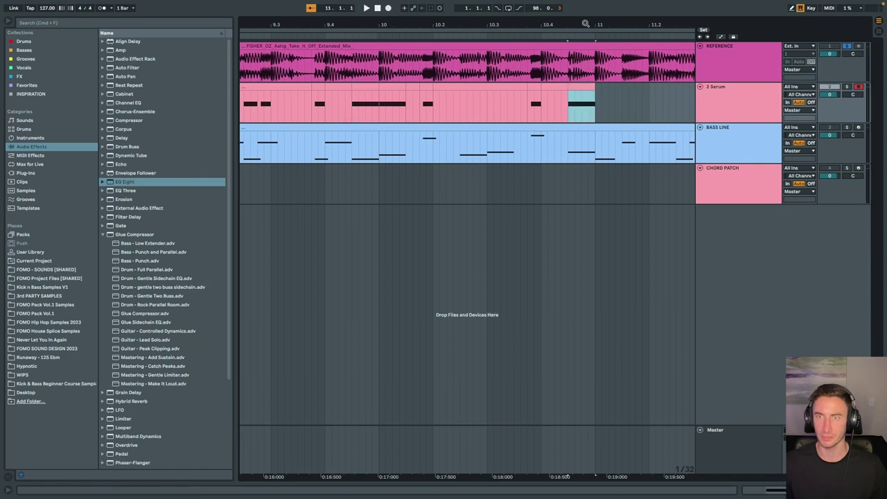
Play the soloed reference from 9.1.1 and compare it with the two-bar Serum note pattern
left_click_drag(586, 23, 607, 13)
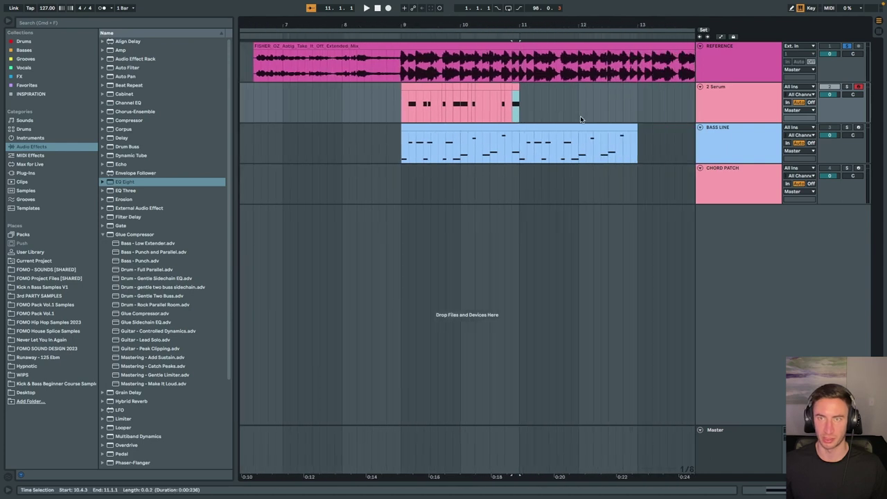
left_click(402, 110)
key("space")
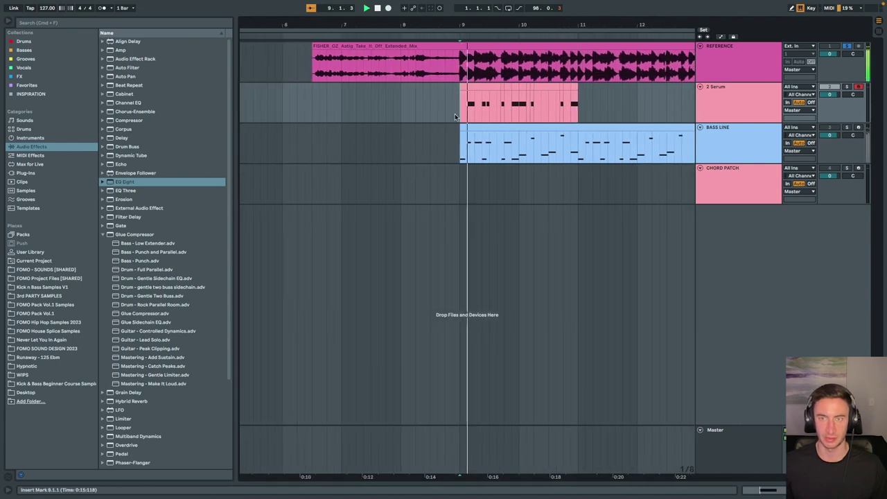
scroll(474, 119, "right", 2)
scroll(521, 124, "left", 2)
scroll(524, 125, "right", 1)
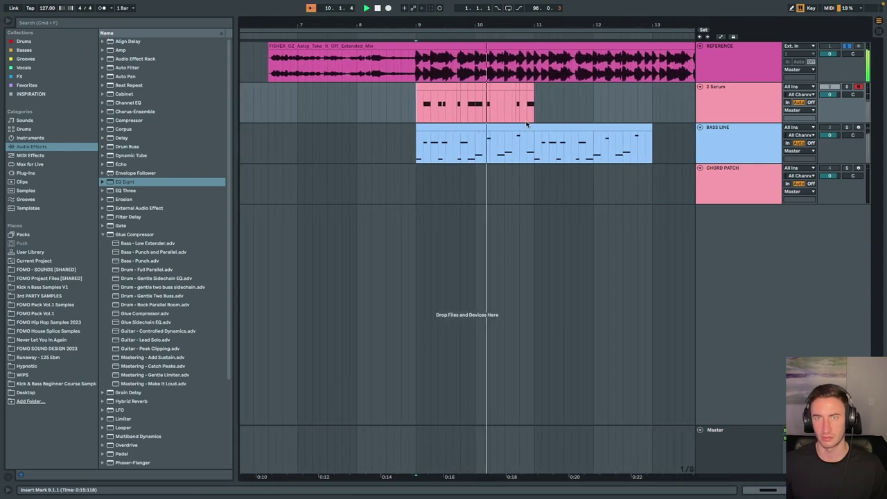
scroll(523, 121, "left", 3)
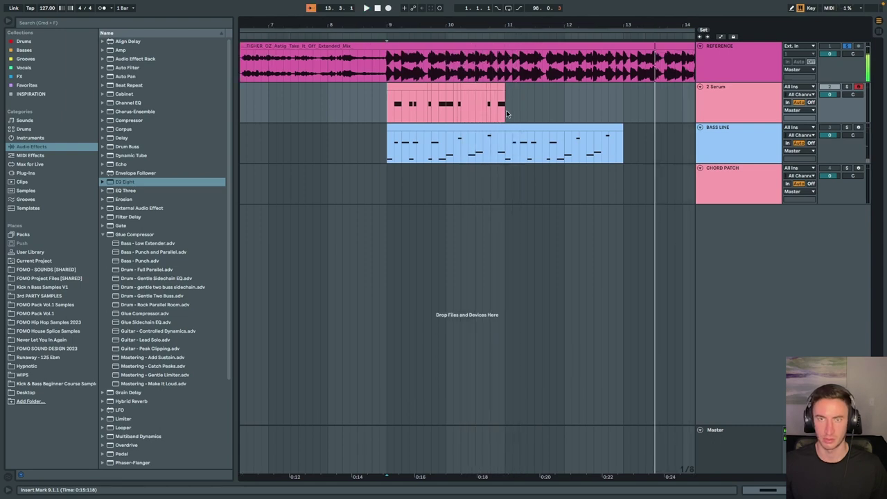
Select the Serum pattern from 9.1.1 to 11.1.1 and replay the reference over it to find missing notes
left_click_drag(520, 111, 372, 112)
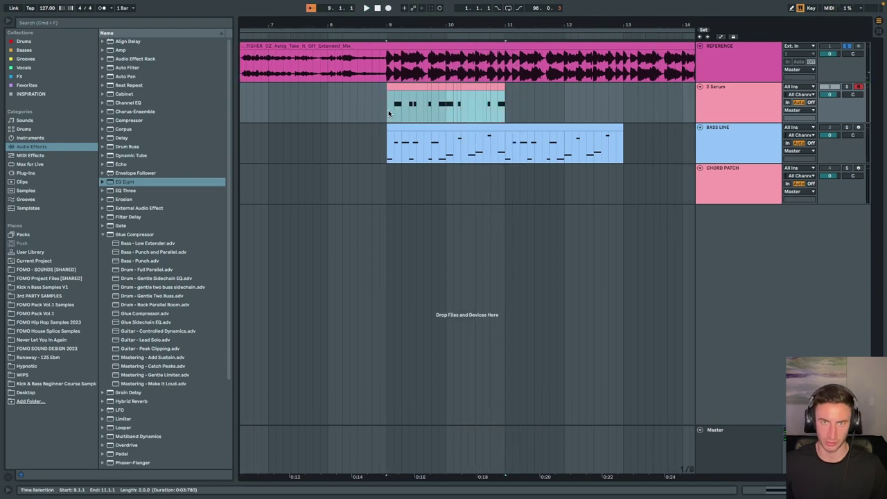
scroll(412, 113, "left", 2)
key("space")
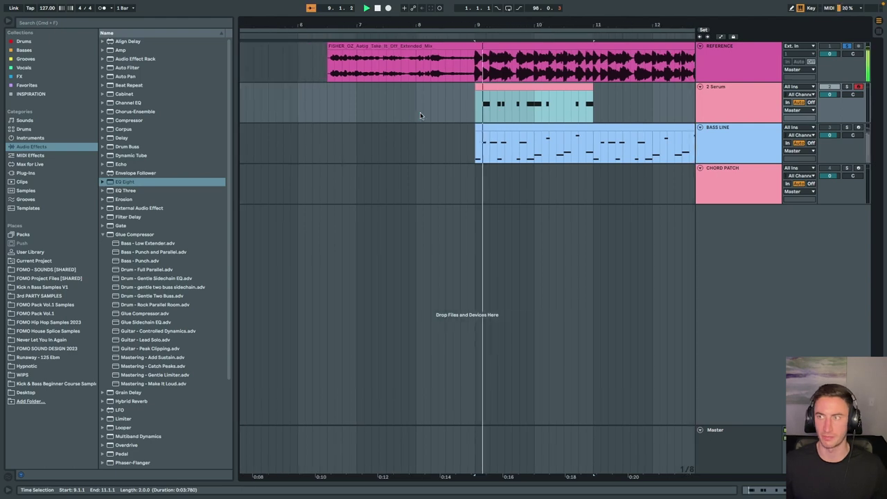
scroll(495, 100, "right", 3)
left_click_drag(479, 24, 519, 45)
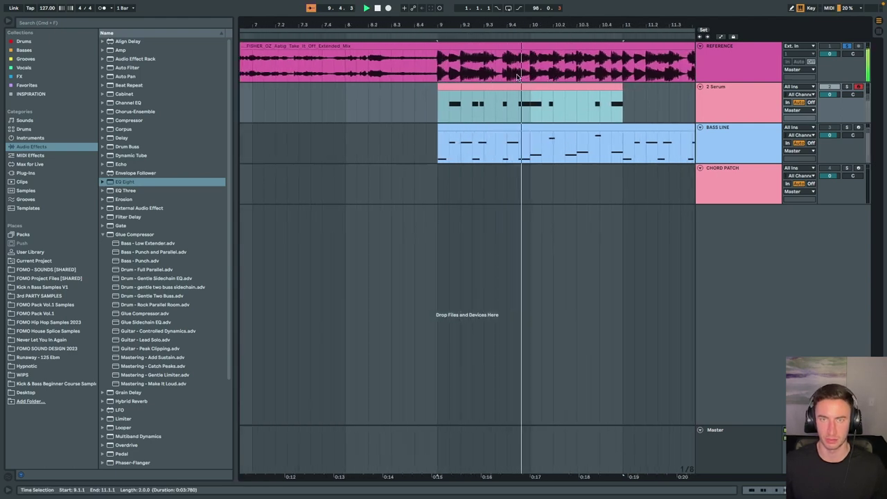
scroll(525, 78, "right", 3)
scroll(518, 80, "left", 3)
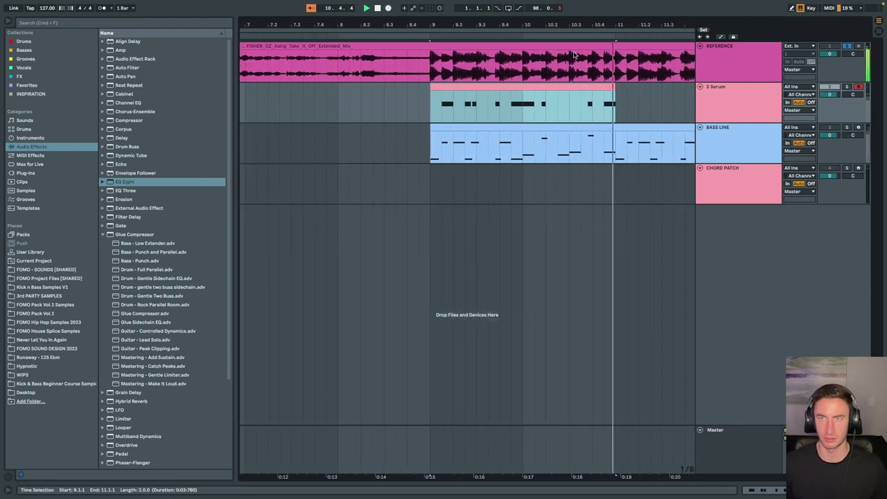
scroll(571, 21, "left", 3)
key("space")
key("space")
scroll(571, 20, "right", 2)
key("space")
Copy the Serum note section from 9.4.3–10.1.1 to 10.2.3
left_click_drag(571, 23, 570, 45)
left_click_drag(498, 119, 518, 118)
key("super+c")
left_click(576, 108)
key("super+v")
scroll(581, 111, "right", 1)
scroll(581, 111, "right", 1)
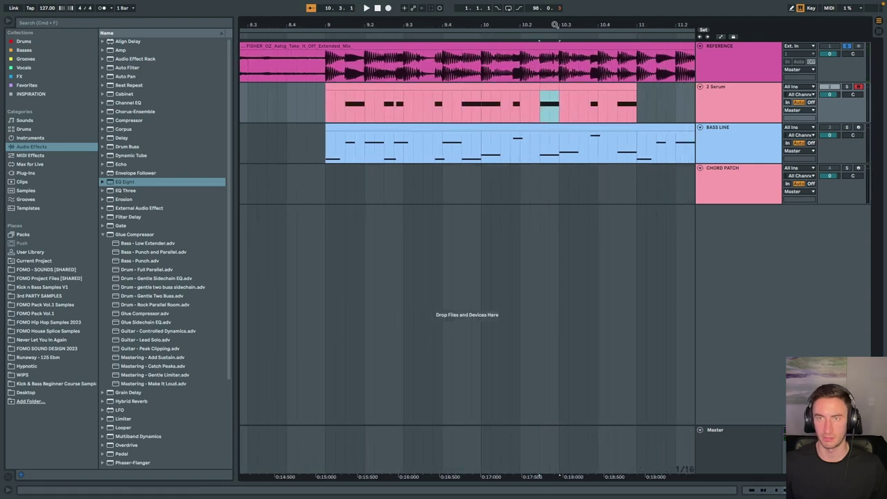
Play the reference from 10.2.3 to check the placement of the Serum note there and listen for the following note
key("space")
left_click_drag(555, 25, 555, 43)
key("space")
key("space")
scroll(409, 98, "left", 1)
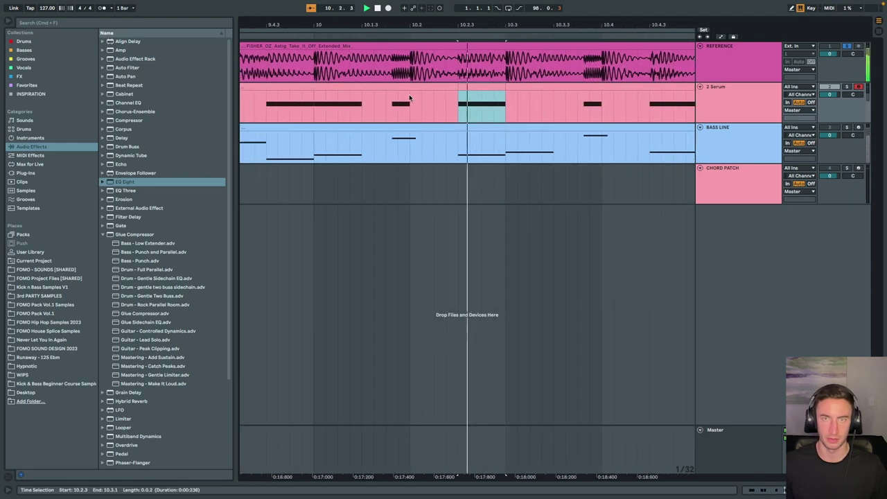
scroll(416, 97, "right", 3)
scroll(430, 100, "left", 2)
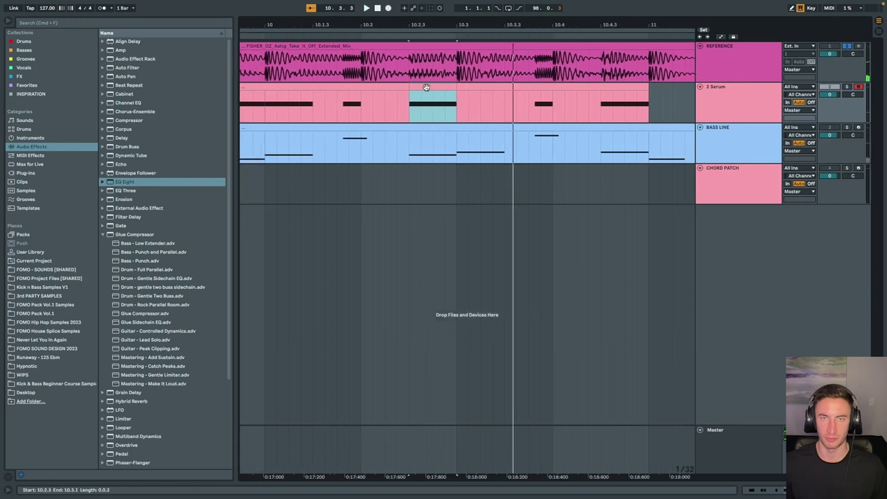
Duplicate the Serum note section at 10.2.3 to 10.3.1 and play the reference from there to check it
key("super+d")
scroll(473, 94, "right", 4)
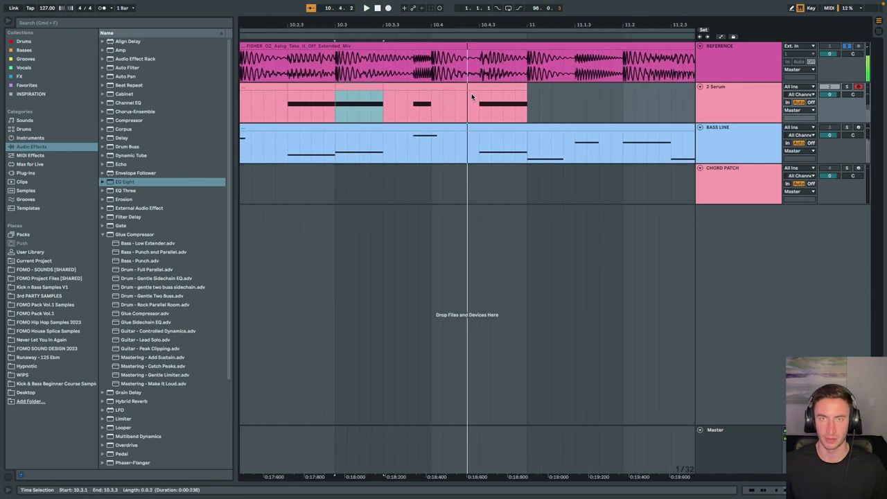
key("space")
key("space")
scroll(468, 94, "left", 1)
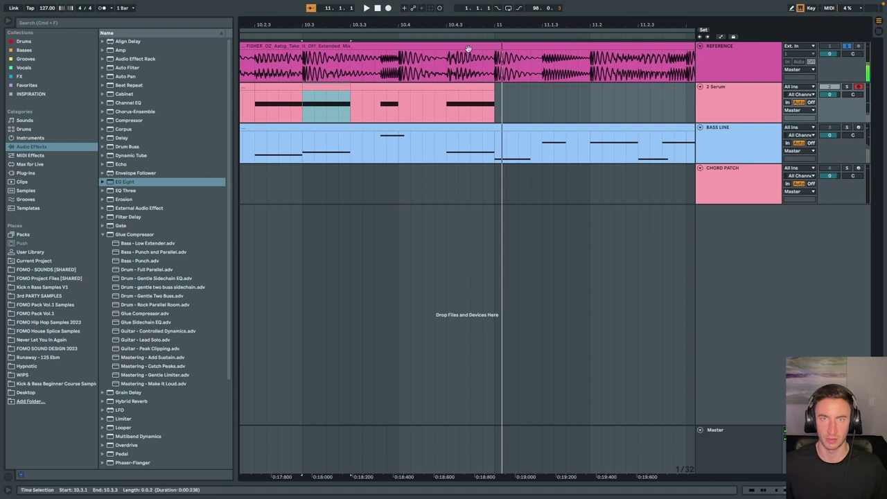
Replay the reference from 9.1.1 to check the opening Serum notes for gaps
left_click_drag(474, 21, 458, 52)
scroll(456, 75, "left", 3)
left_click(421, 100)
key("space")
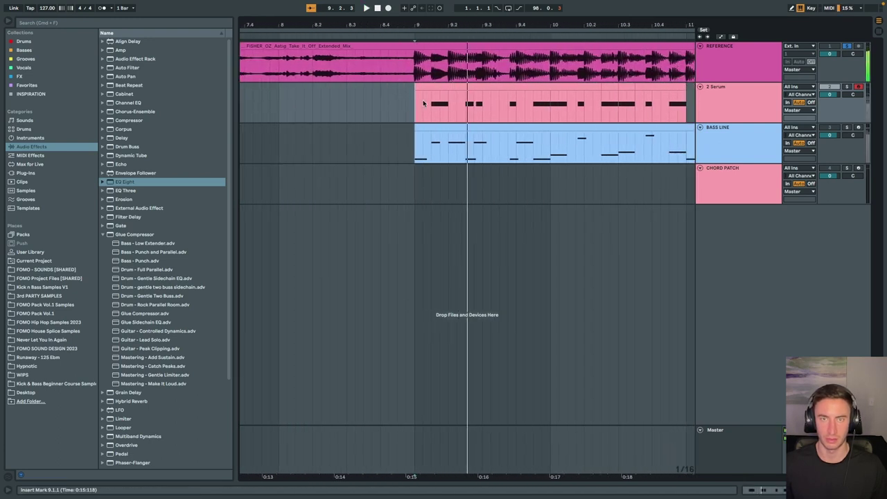
key("space")
key("space")
scroll(465, 69, "left", 2)
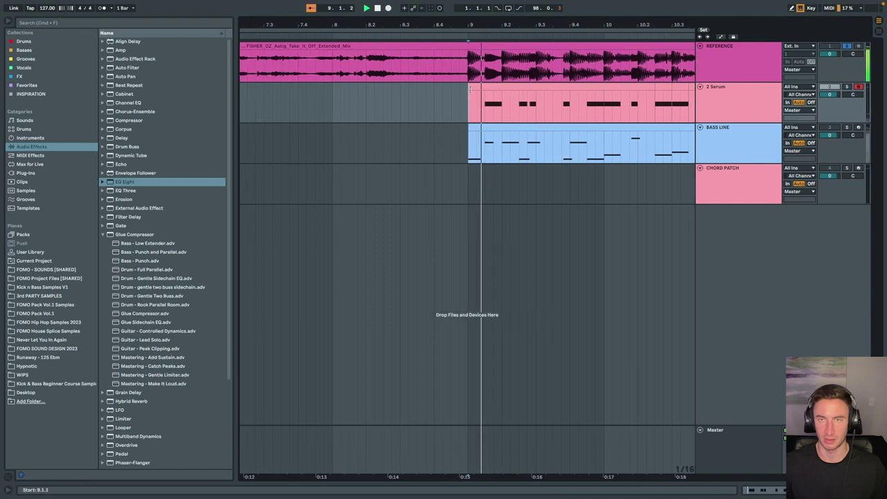
scroll(470, 108, "right", 3)
Duplicate the Serum note section from 9.1.3–9.2.1 to 9.2.1 and check it by playing from 9.1.2
left_click(458, 112)
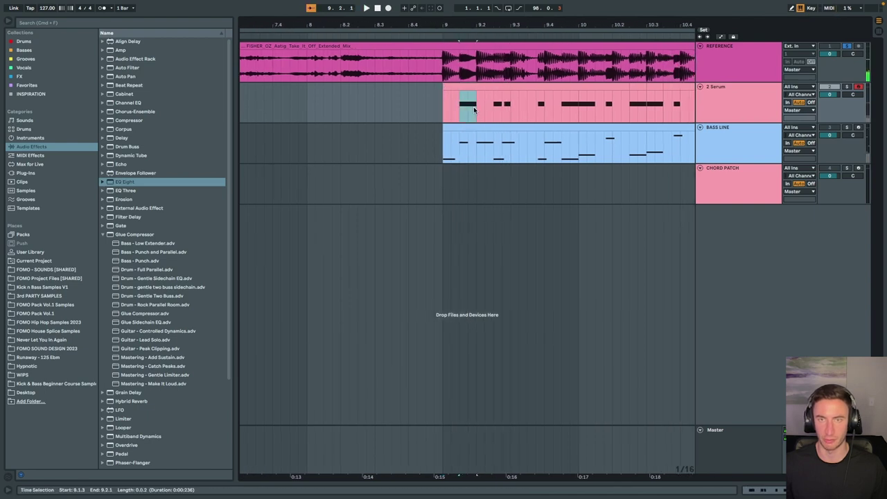
left_click(454, 117)
scroll(455, 117, "left", 1)
scroll(451, 113, "right", 3)
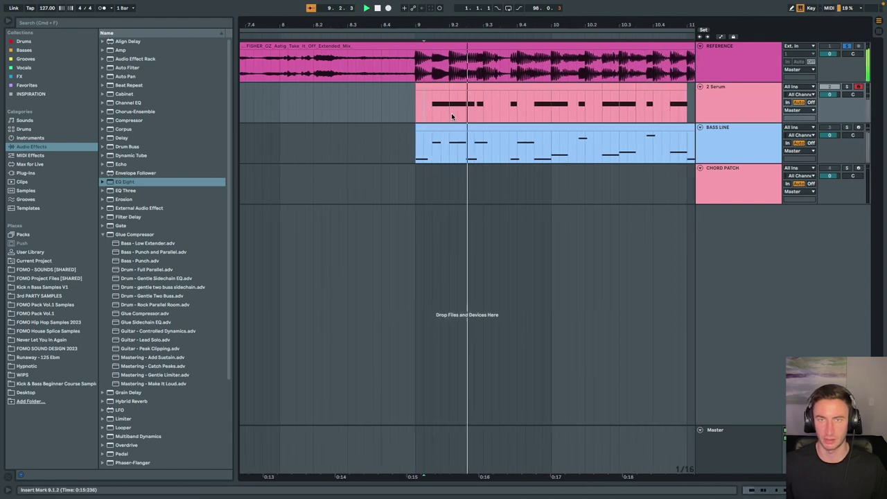
scroll(446, 115, "right", 6)
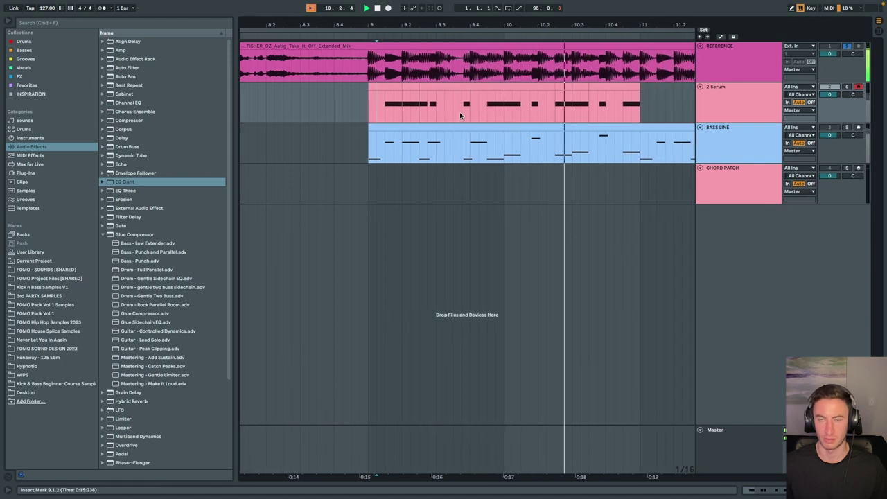
Play the reference from 9.4.1 and copy the Serum note section from 9.4.3–10.1.1 to 9.4.1
left_click(471, 116)
scroll(470, 117, "right", 2)
scroll(466, 115, "left", 2)
scroll(465, 115, "right", 4)
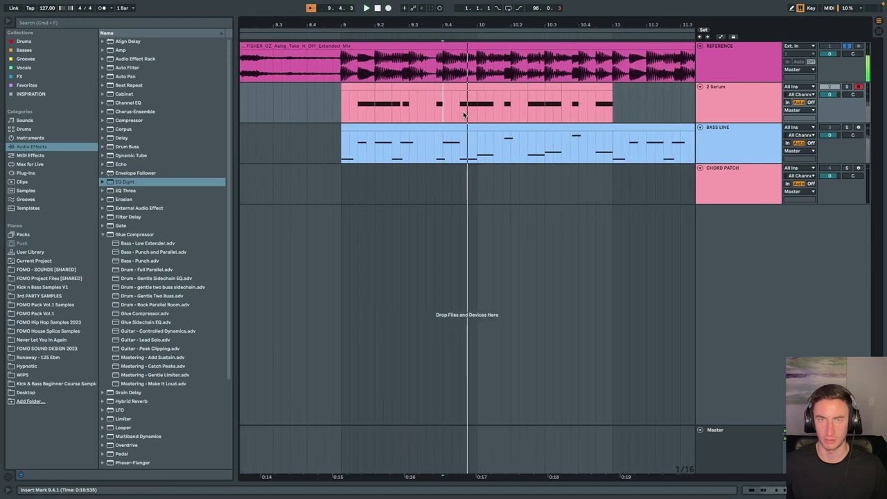
scroll(466, 116, "left", 2)
left_click_drag(465, 114, 482, 110)
left_click(452, 116)
key("super+v")
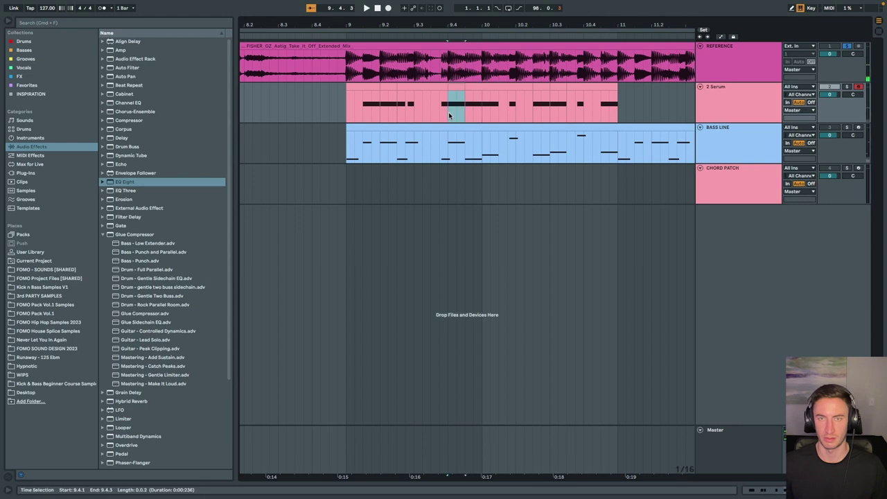
Play the reference from 9.4.1 to past 11.1.1 to check the remaining Serum note placement
key("space")
scroll(451, 116, "left", 1)
scroll(451, 115, "right", 2)
scroll(448, 117, "left", 1)
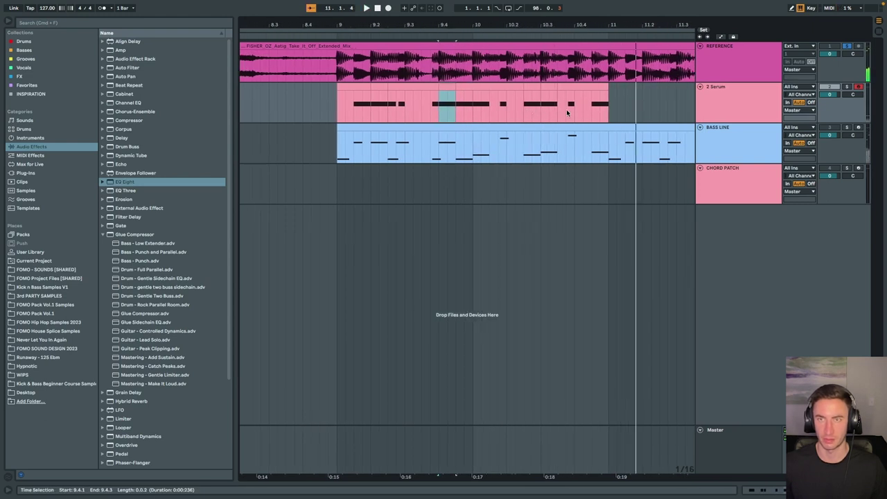
Play the reference around 10.4.1 and paste the copied Serum note section at 10.4.1
left_click(577, 109)
key("space")
key("space")
left_click(447, 115)
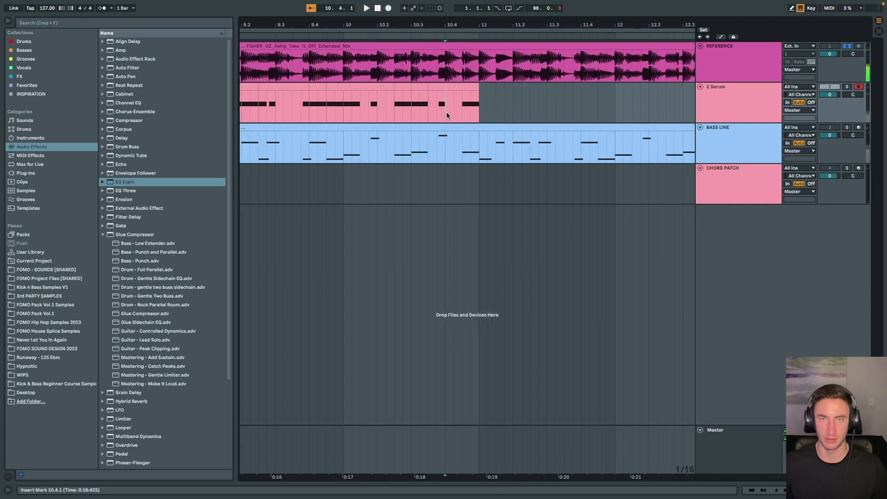
key("super+v")
Replay the reference around 10.2.2 and paste the copied Serum note section at 10.2.1
scroll(447, 116, "left", 2)
left_click(440, 104)
key("space")
key("space")
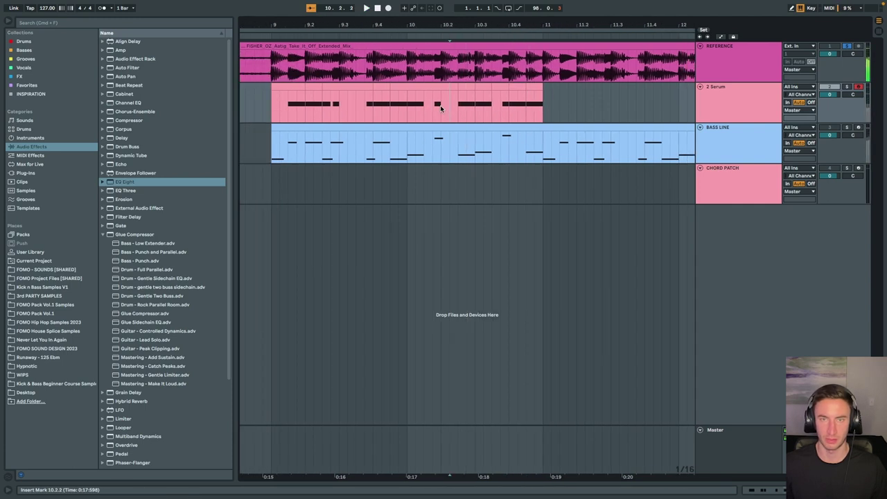
key("space")
key("space")
key("space")
scroll(446, 109, "left", 1)
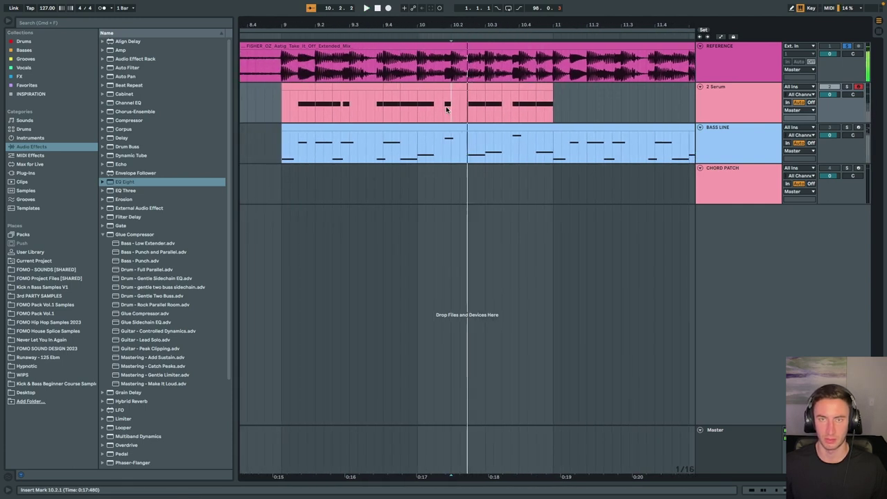
key("super+v")
scroll(454, 109, "left", 2)
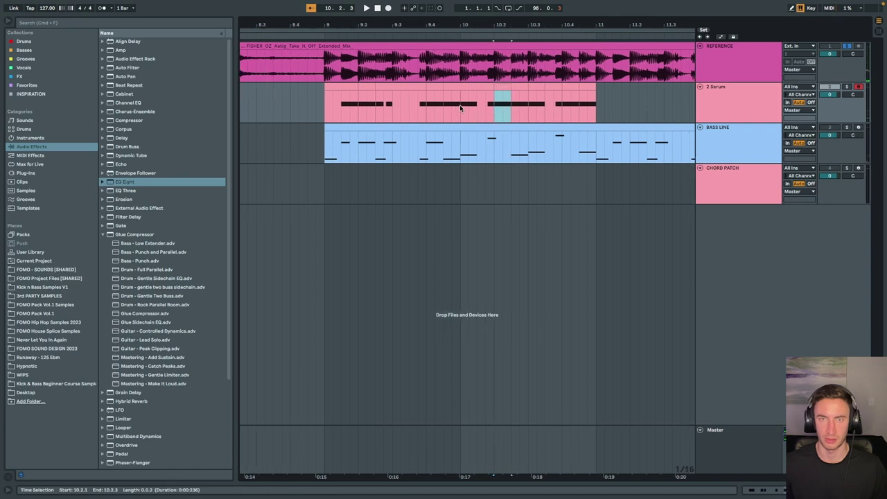
Select the Serum clip's full range from 9.1.1 to 11.1.1 to review the rhythm pattern
left_click_drag(327, 111, 635, 108)
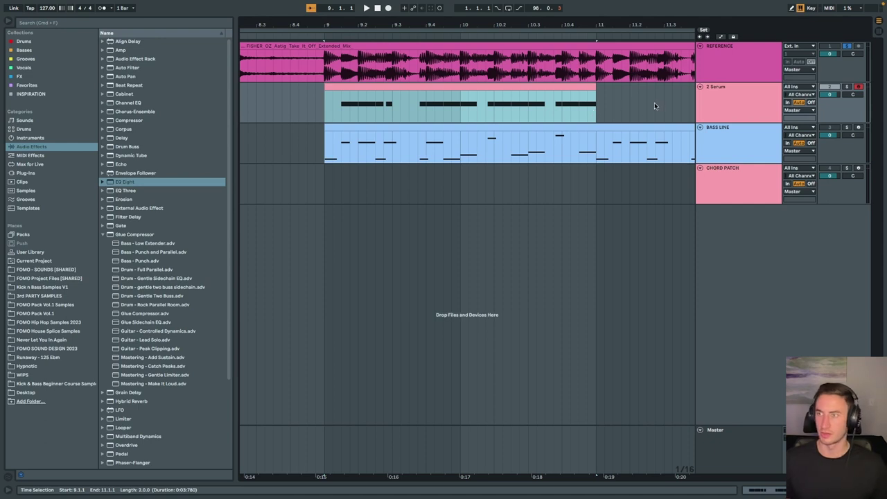
scroll(644, 106, "left", 4)
scroll(387, 75, "left", 4)
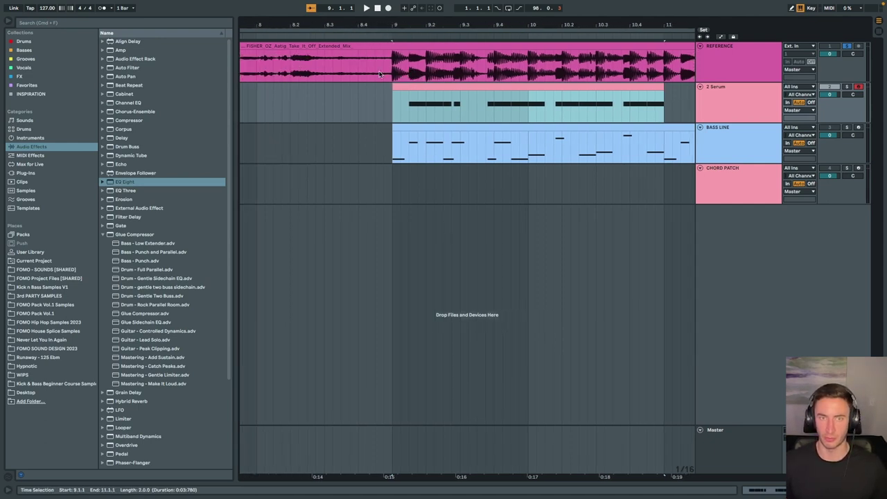
scroll(429, 87, "right", 3)
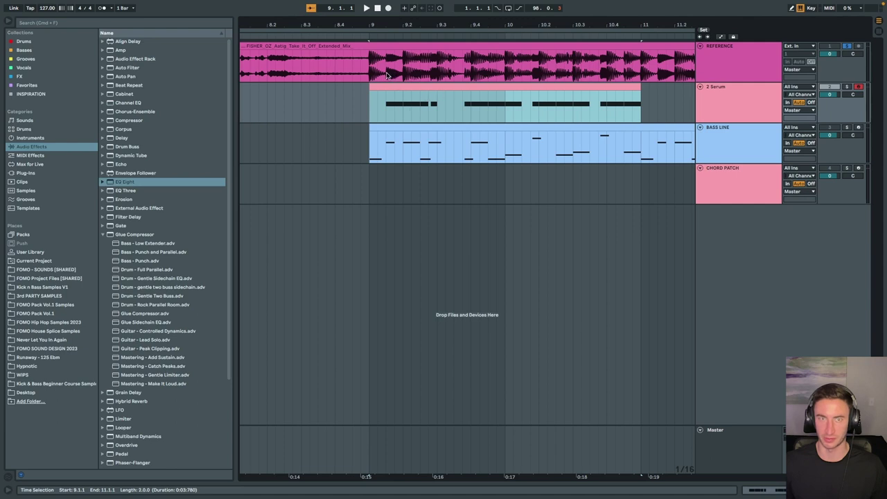
scroll(387, 75, "left", 8)
Play the reference from 9.1.3 and 9.2.3 to listen for the first bass pitch change
left_click(464, 99)
key("space")
scroll(490, 105, "right", 3)
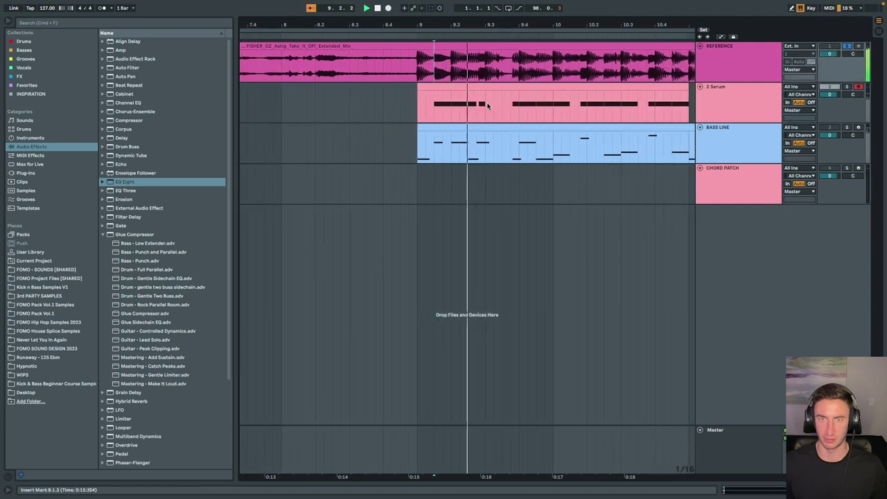
left_click(451, 110)
key("space")
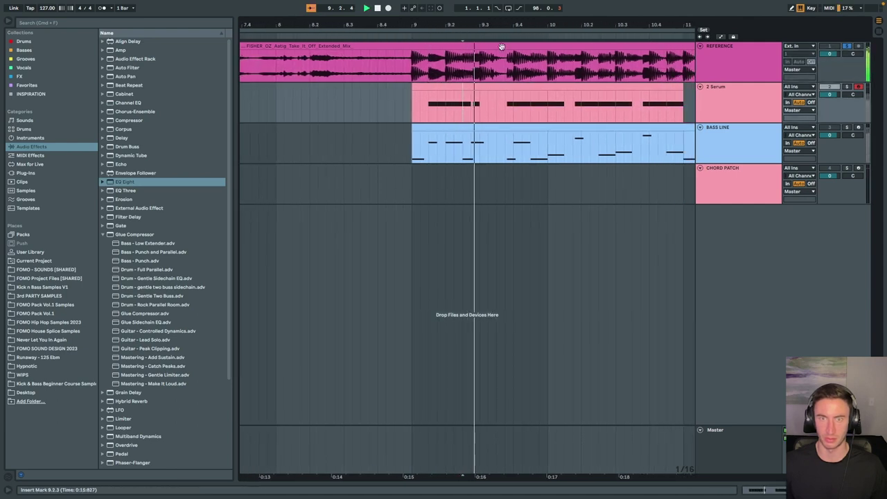
left_click_drag(465, 28, 465, 32)
key("space")
scroll(471, 61, "up", 4)
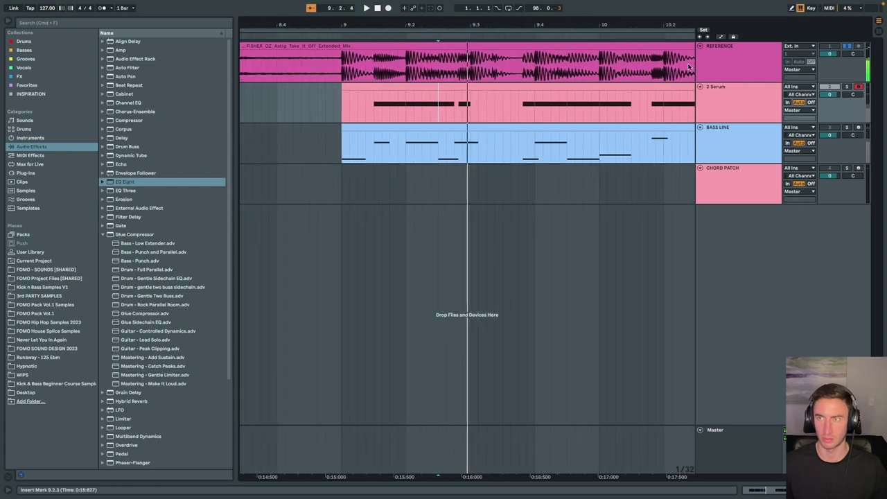
Open the reference track's EQ Eight spectrum and replay from 9.2.3 to read the pitch of the bass note
double_click(722, 63)
key("space")
key("space")
key("space")
key("space")
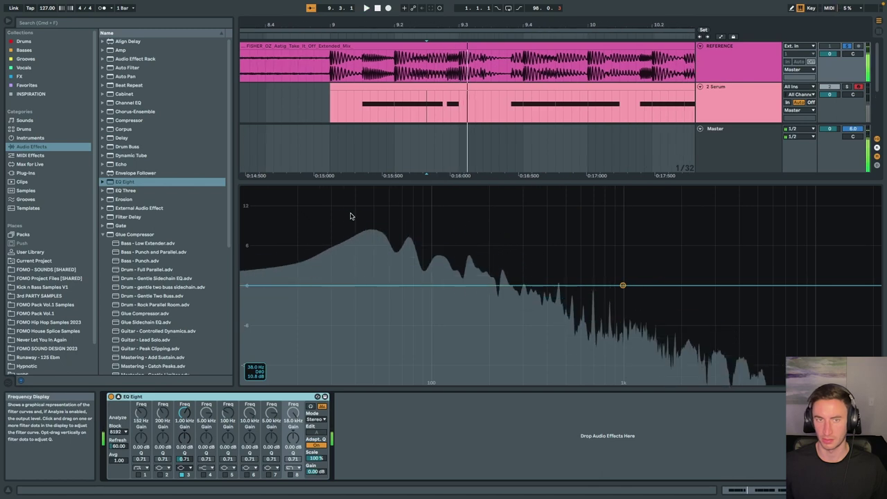
key("space")
Move the Serum clip's note at 1.2.3 down an octave to D#2 and play the pattern back
scroll(530, 94, "left", 2)
double_click(489, 88)
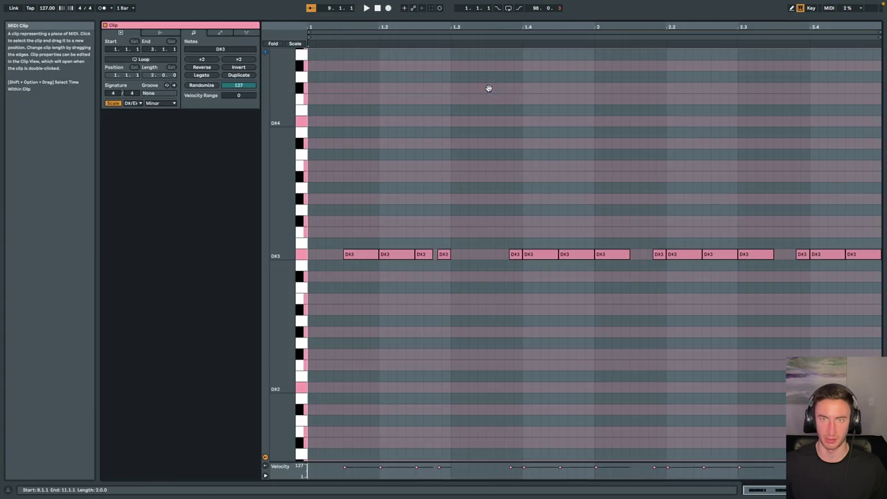
left_click(425, 257)
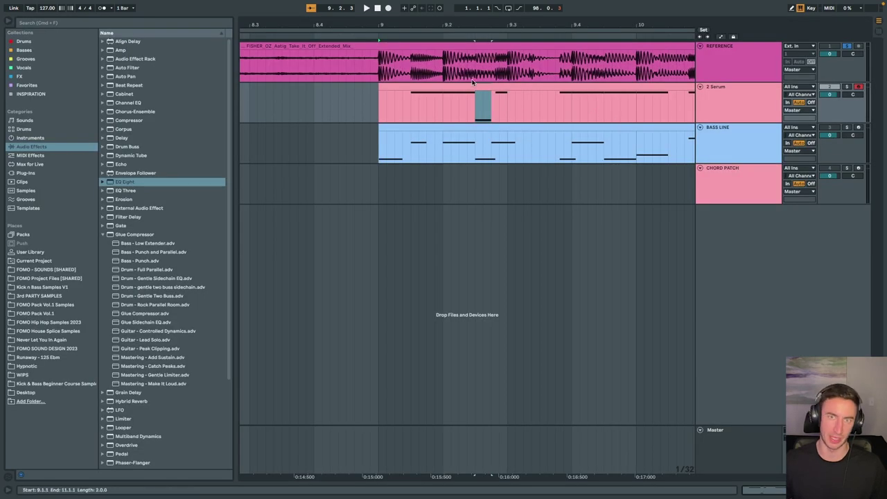
left_click_drag(456, 27, 469, 15)
key("space")
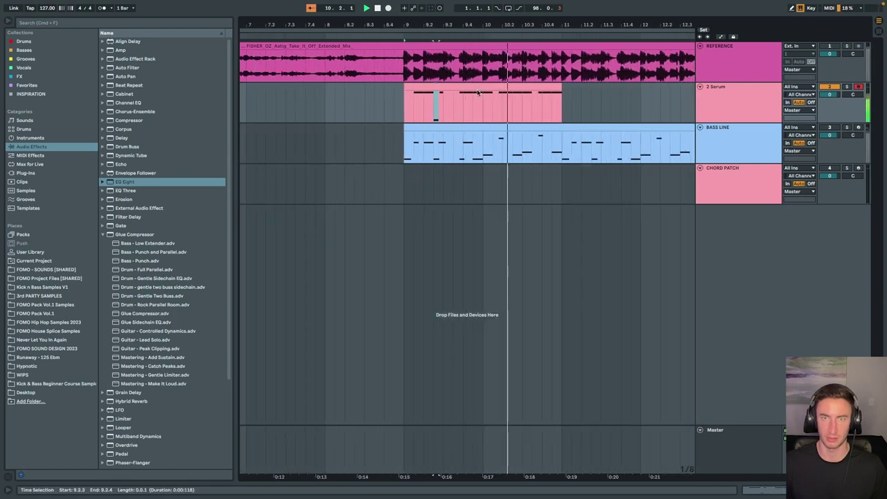
Extend the D#2 note at 1.2.3 to meet the following note, and apply Legato to all notes in the Serum clip
left_click(472, 86)
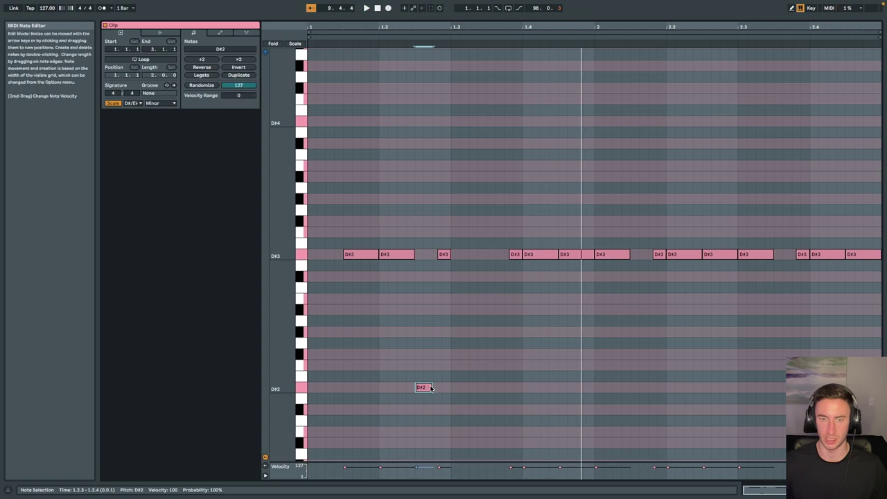
left_click_drag(431, 386, 435, 387)
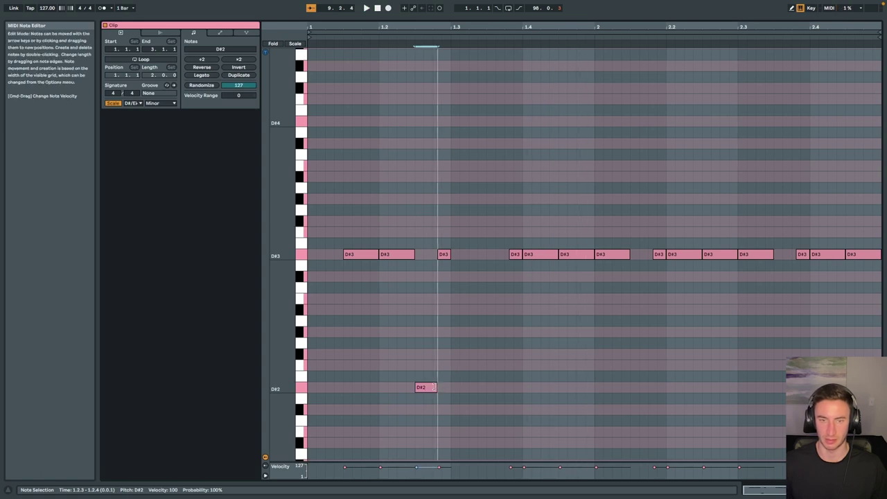
key("super+a")
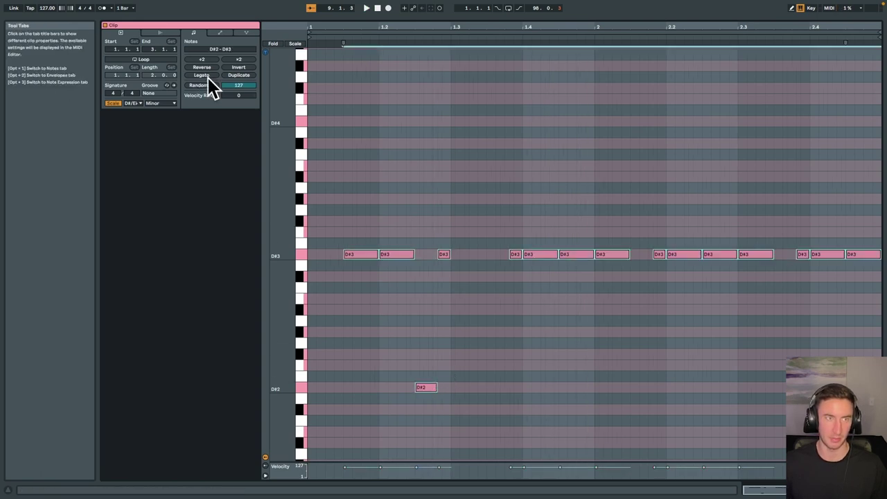
left_click(208, 76)
key("space")
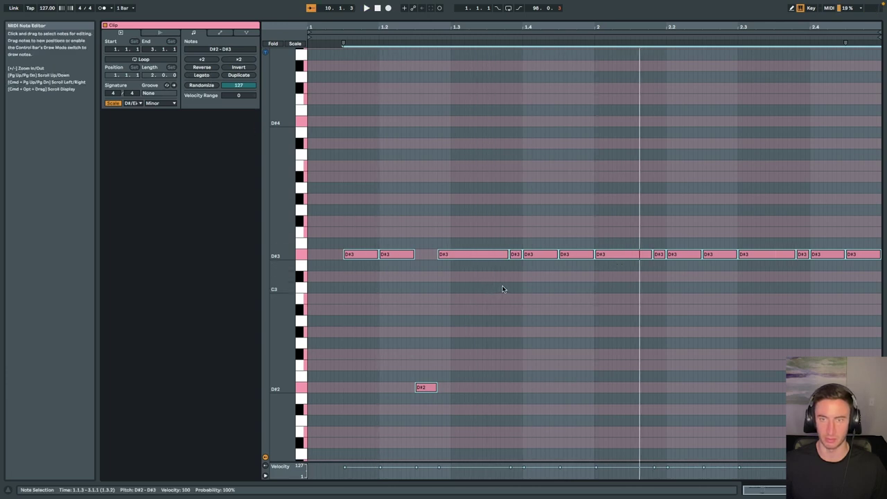
left_click(502, 289)
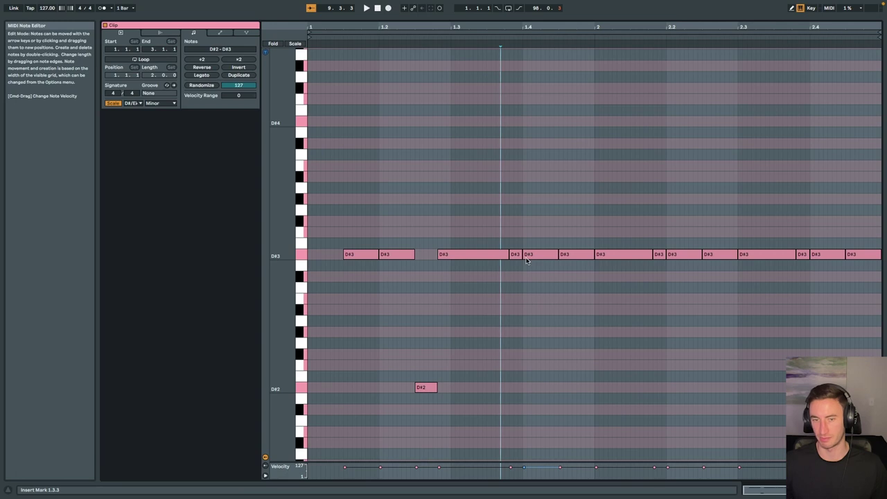
Move the Serum notes at 1.3.4 and 1.4.3 down an octave to D#2, checking them with playback
left_click(426, 387)
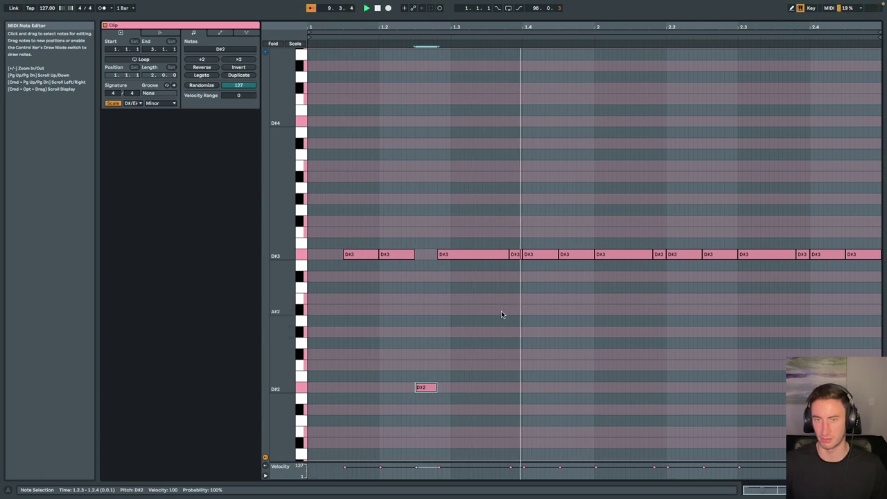
left_click(515, 255)
key("shift+Down")
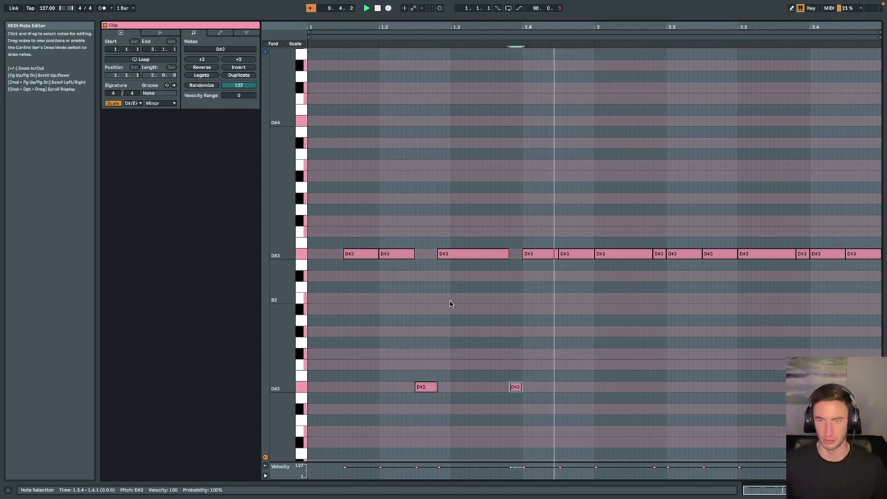
left_click(546, 255)
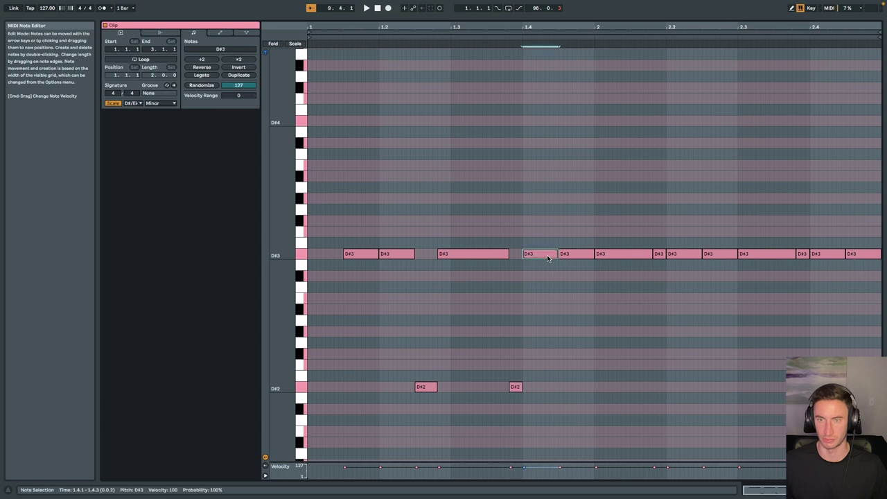
key("space")
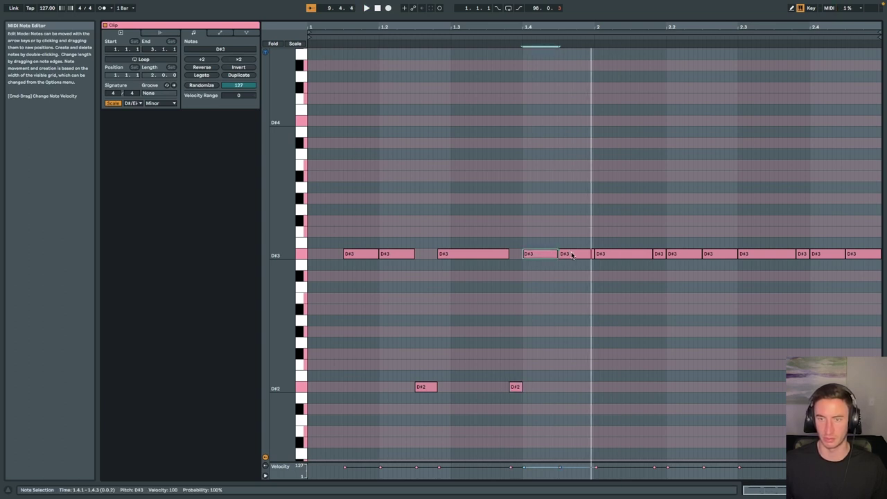
left_click(572, 255)
key("shift+Down")
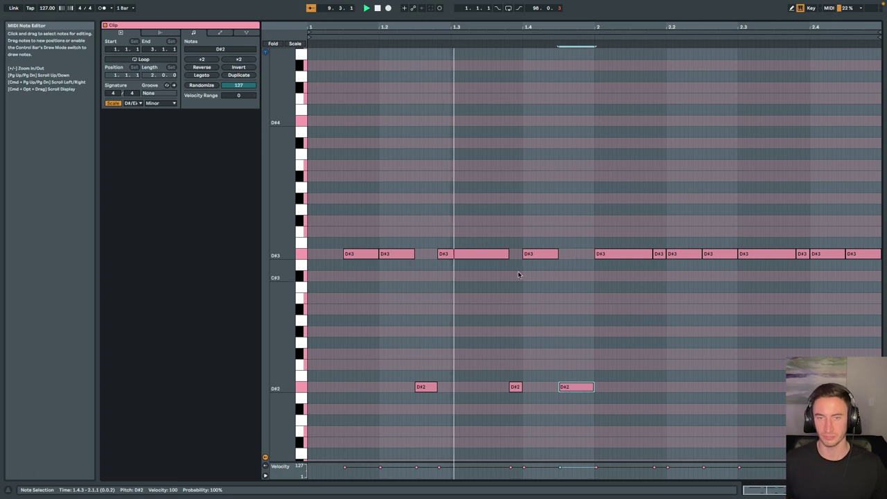
Replay the reference from 10.1.1 to hear the bass note matching the Serum note at 2.1.1
left_click(599, 255)
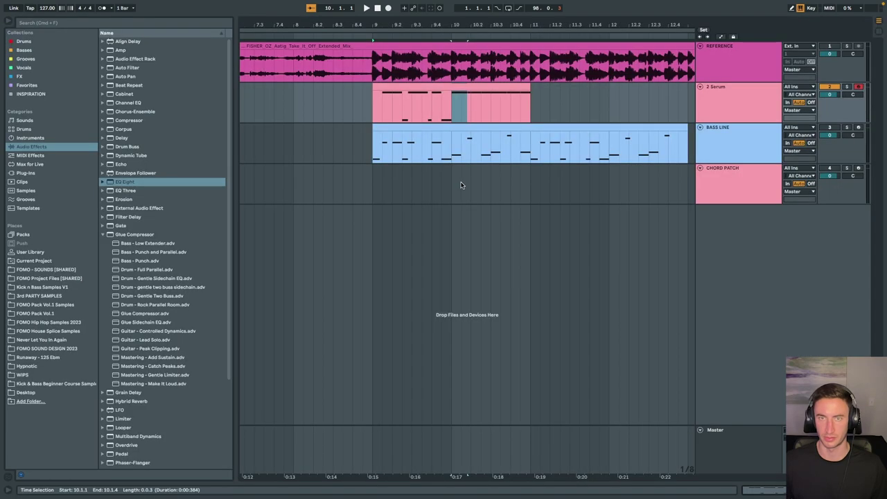
key("space")
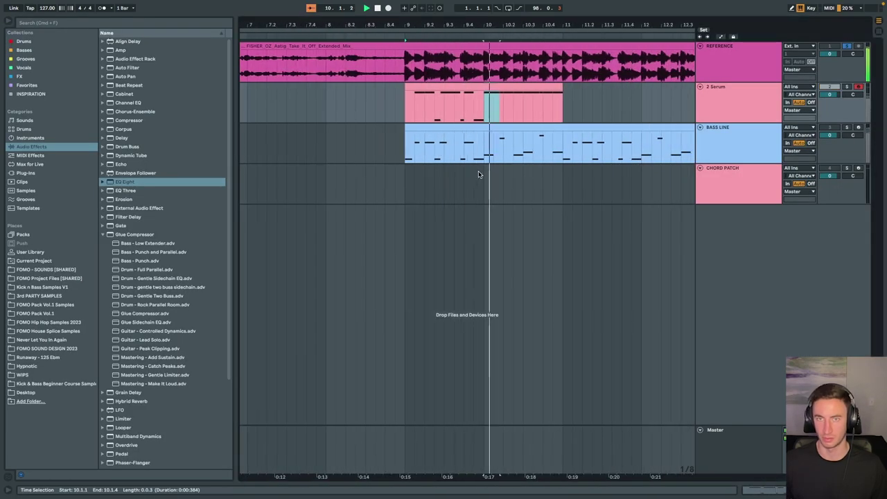
key("space")
key("space")
key("space")
key("space")
key("space")
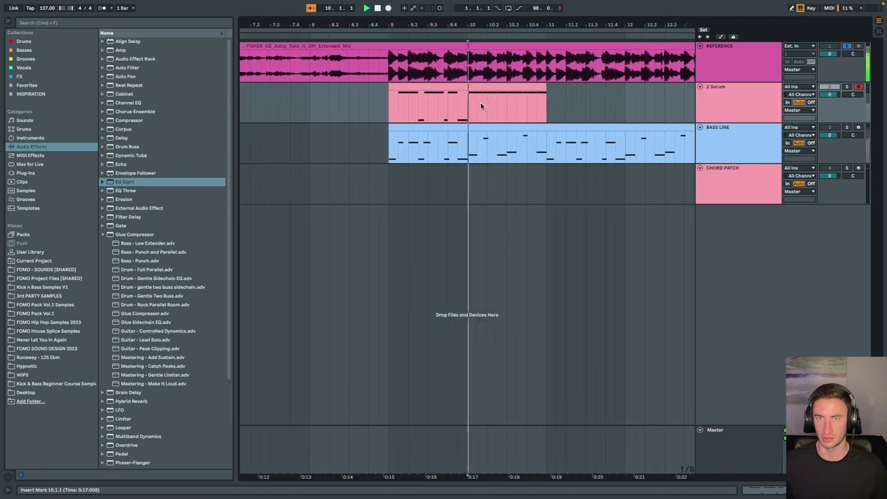
Display the reference track's EQ Eight spectrum and replay from 10.1.1 to identify the bass pitch there
scroll(491, 107, "left", 1)
key("s")
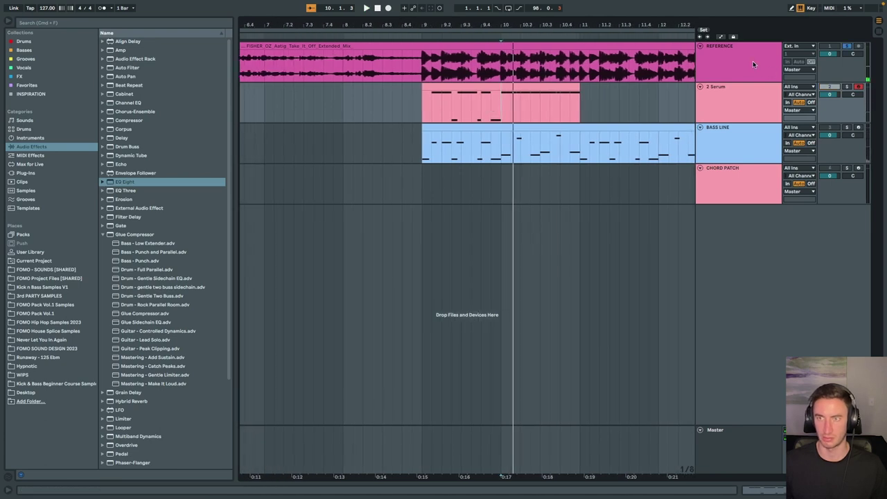
left_click(754, 63)
key("space")
key("space")
double_click(724, 65)
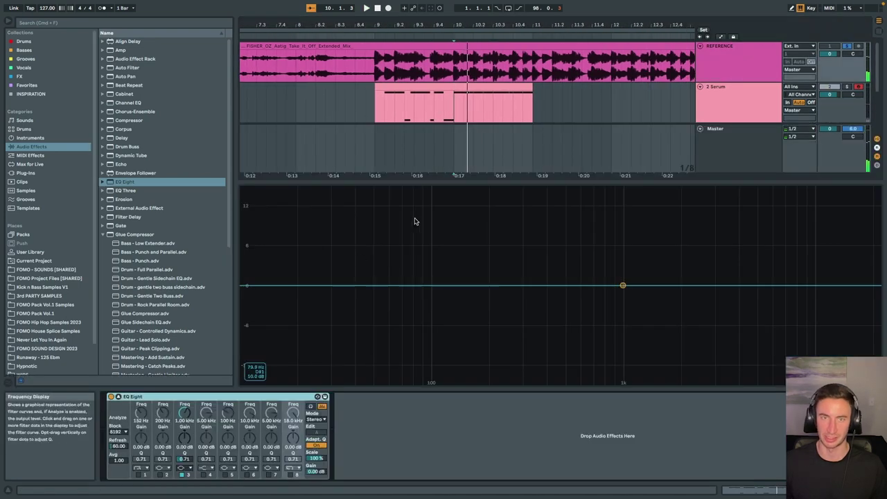
key("space")
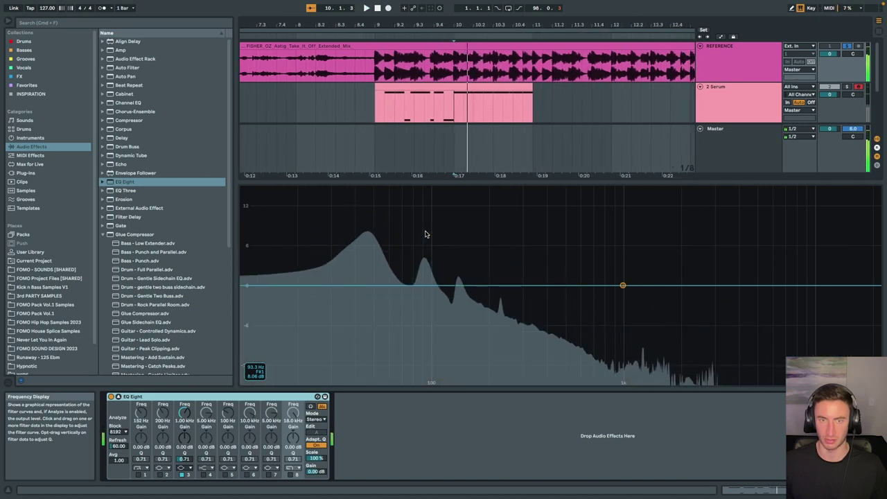
key("space")
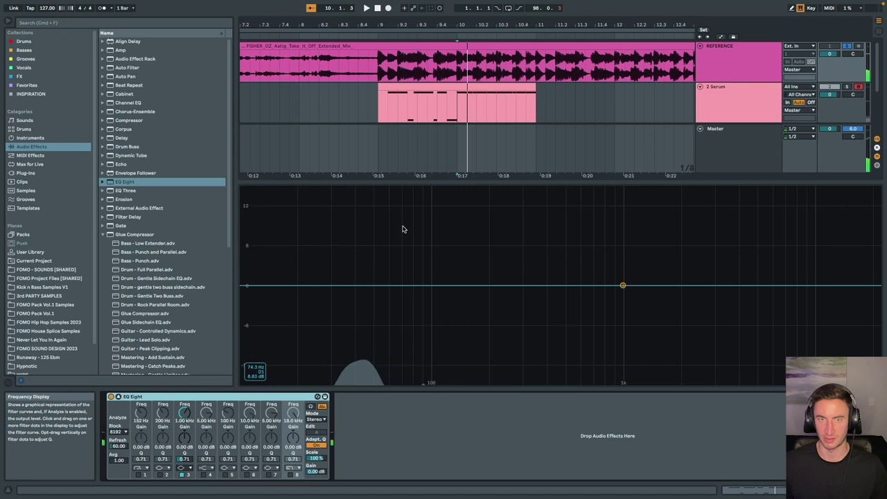
Change the pitch of the Serum clip's note at 2.1.1 to F#2
left_click(879, 490)
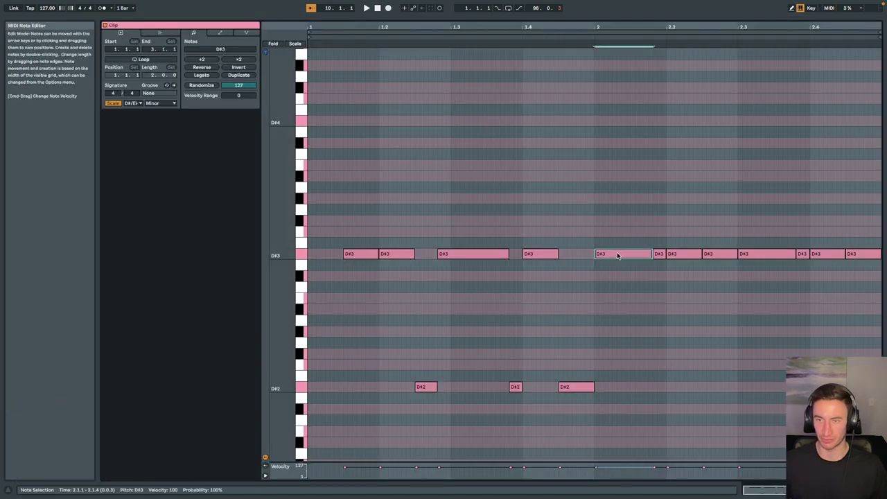
key("Up")
key("Down")
key("Up")
key("Up")
key("Up")
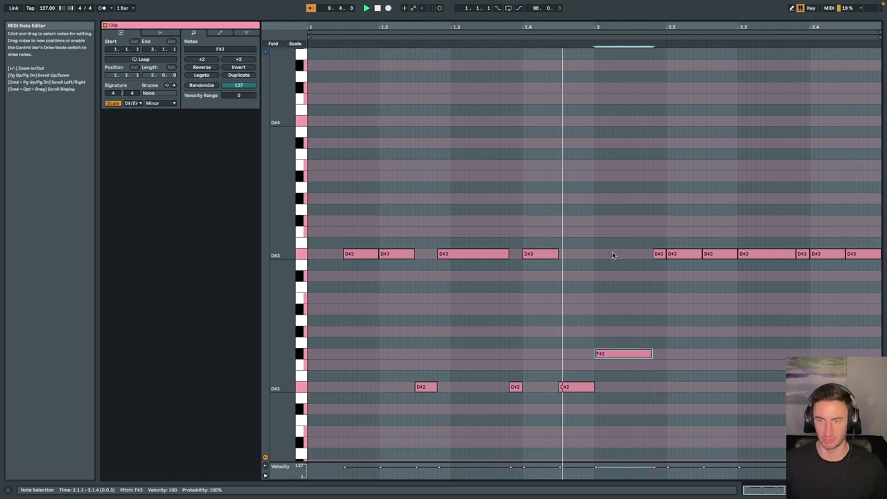
Delete the Serum note at 2.2.1 and lengthen the D#3 note at 2.1.4 to end at 2.2.2
double_click(681, 258)
left_click(664, 254)
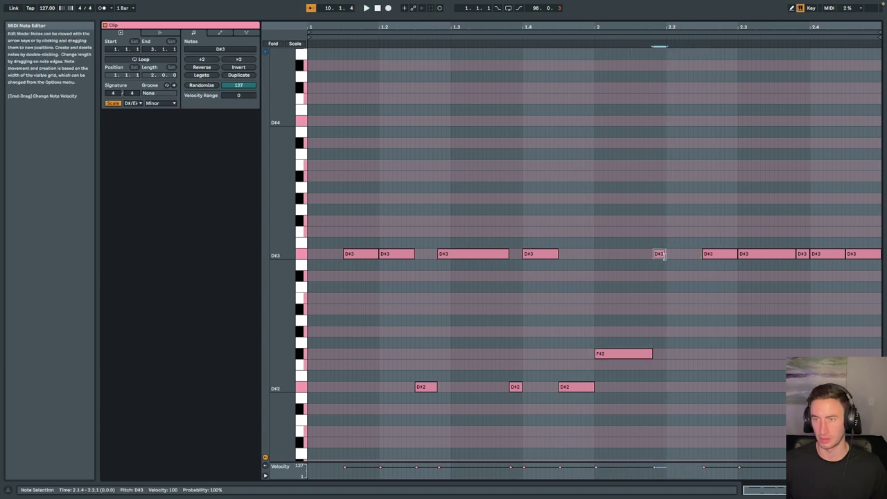
left_click_drag(702, 256, 700, 258)
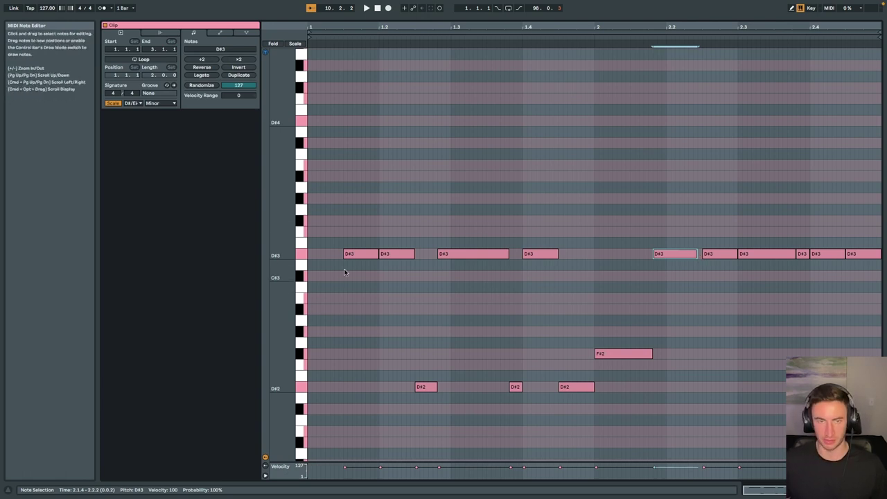
Change the pitch of the Serum clip's note at 2.1.4 to F#3 and play the line back
left_click(359, 253)
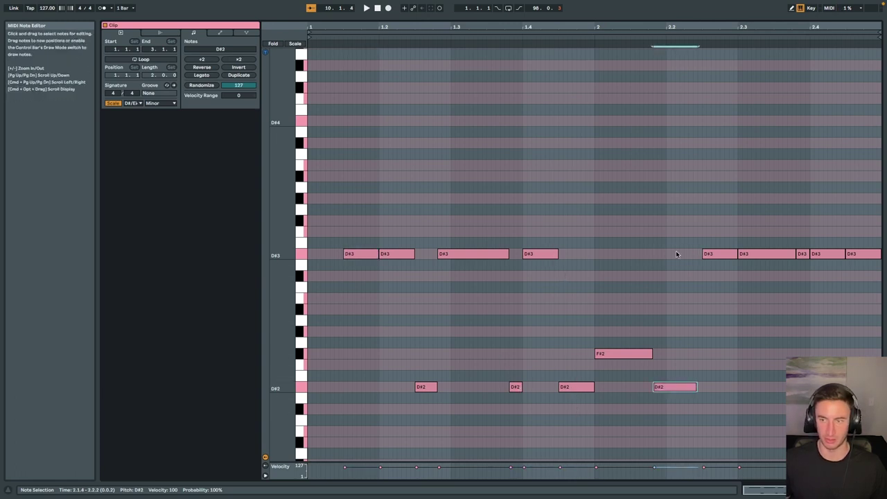
key("Up")
key("Up")
key("Up")
key("shift+Up")
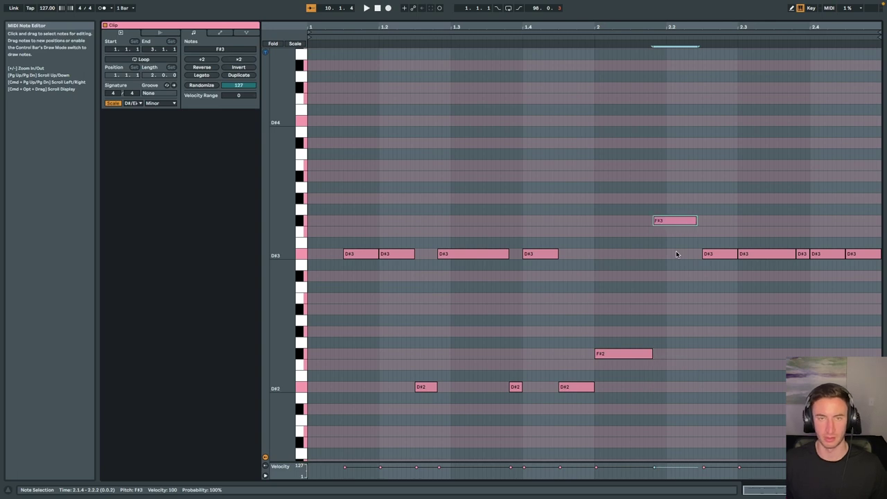
key("space")
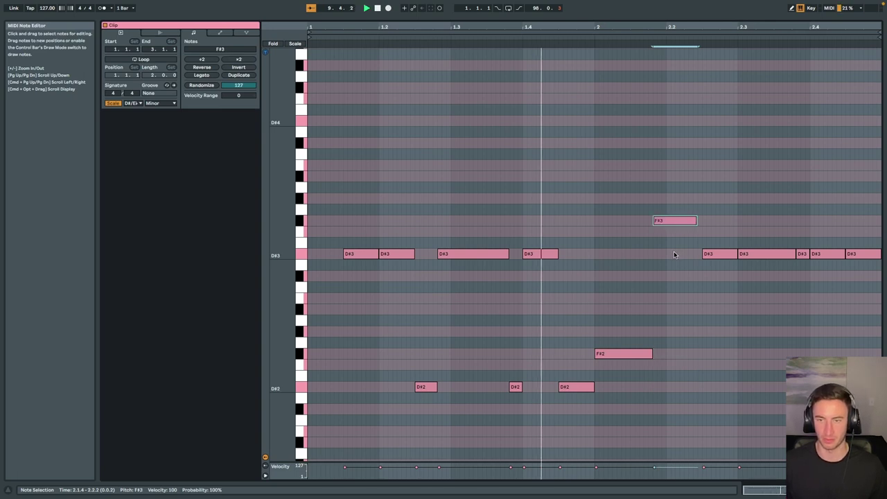
Change the pitch of the Serum note at 2.2.3 to F#2 and play the line back
left_click(718, 257)
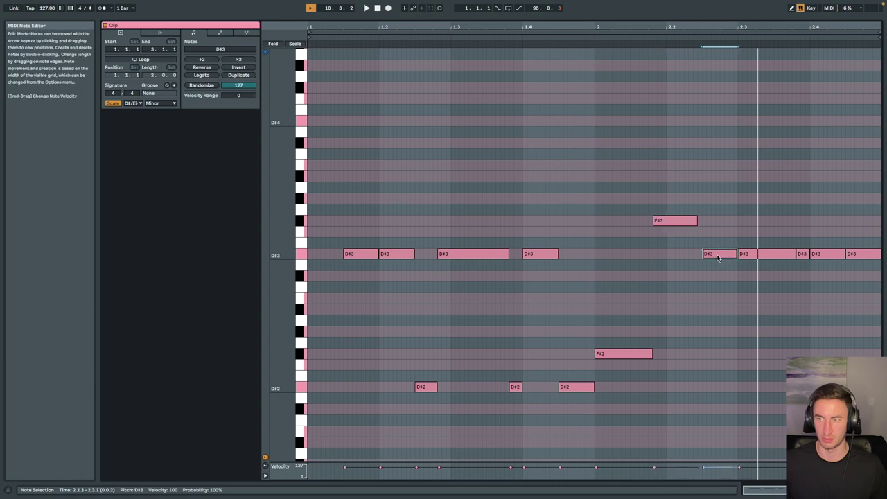
key("Up")
key("Up")
key("Up")
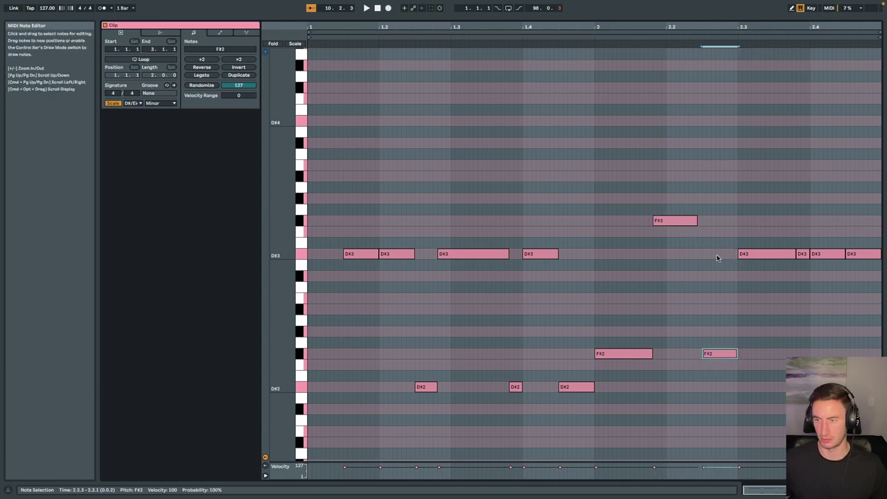
key("space")
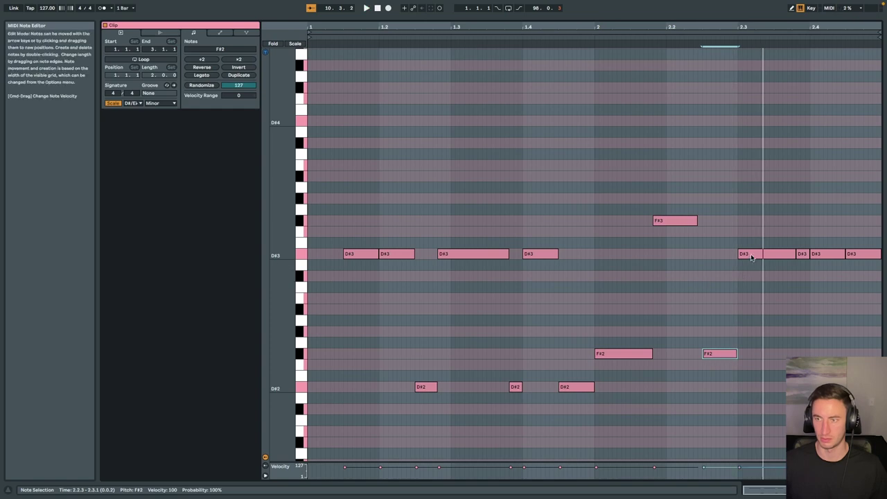
Return to the arrangement and listen to the bass line around 10.3.1
key("alt+super+l")
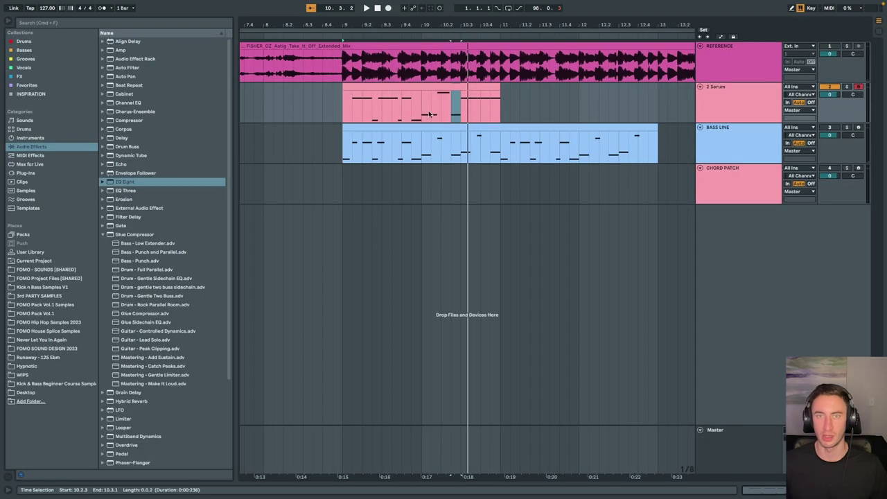
left_click(457, 112)
key("space")
left_click_drag(420, 116, 501, 130)
key("space")
key("space")
key("space")
Replay the soloed reference from 10.3.4 with its EQ Eight spectrum displayed to identify the bass pitch
left_click_drag(550, 27, 539, 109)
scroll(551, 96, "right", 1)
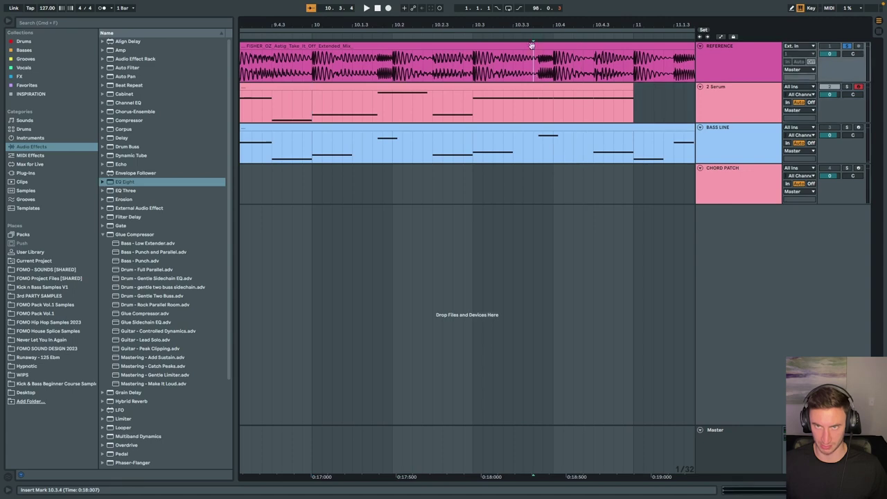
double_click(747, 71)
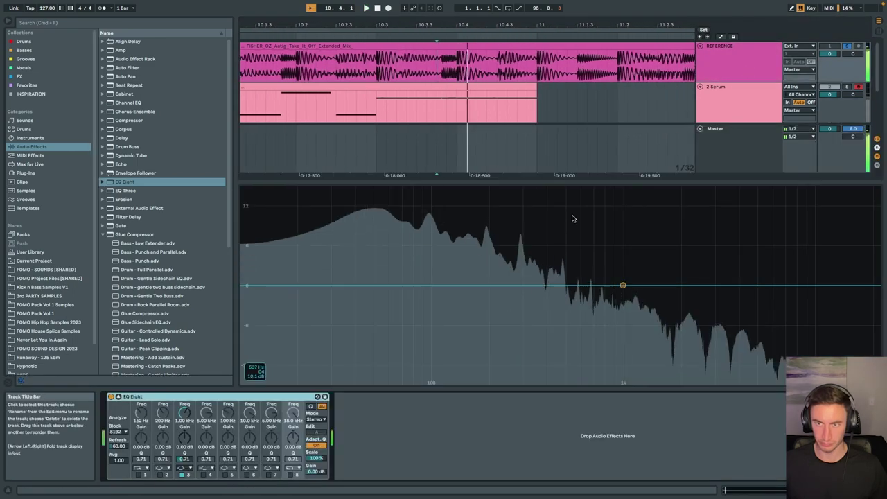
key("space")
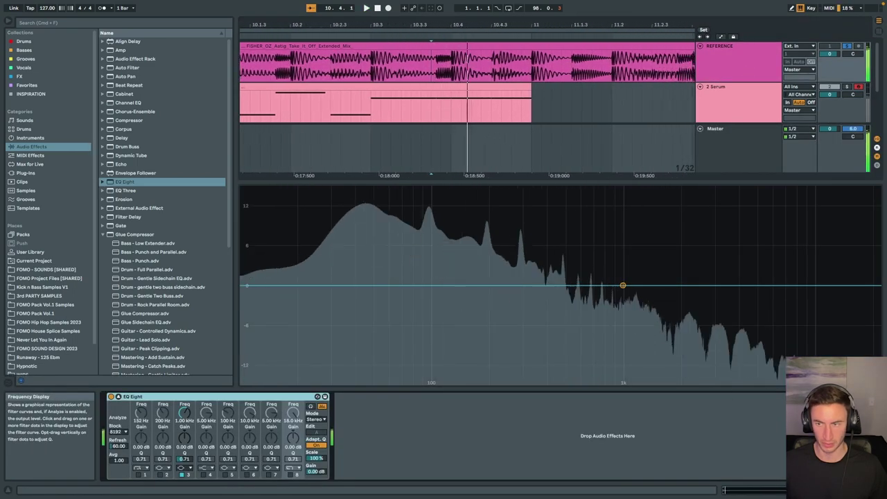
key("super+alt+l")
Change the pitch of the short Serum note at 2.3.4 to G#3
scroll(429, 200, "left", 2)
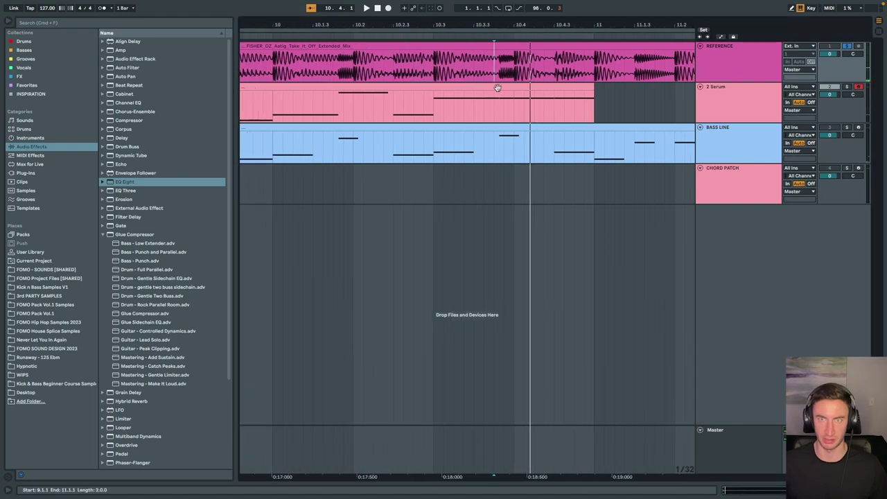
double_click(497, 87)
left_click(802, 255)
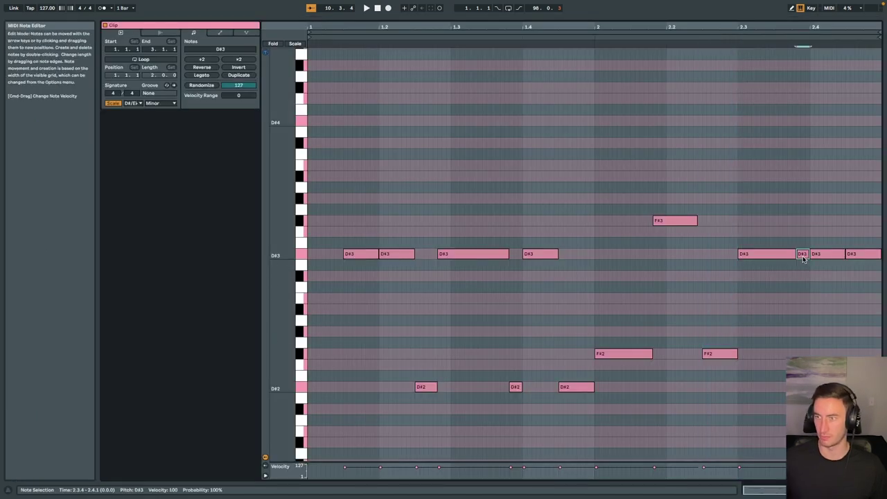
key("Up")
key("Up")
key("Up")
key("Up")
key("Up")
key("Down")
key("Down")
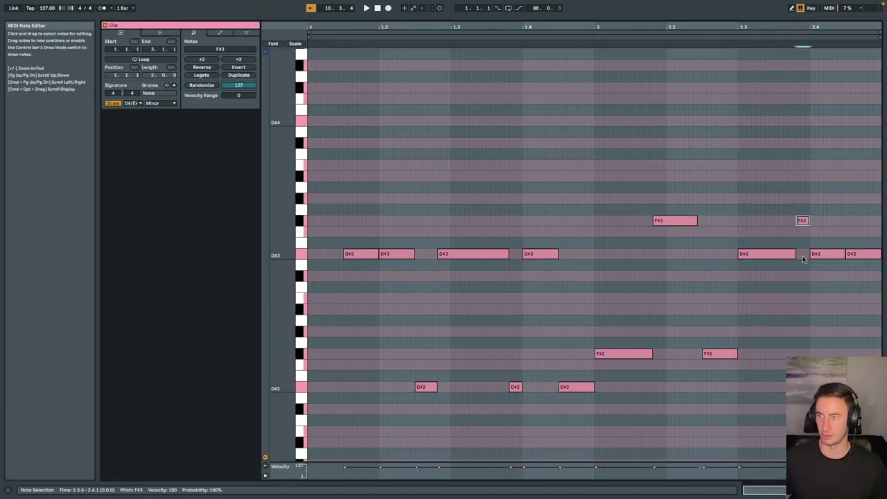
key("Up")
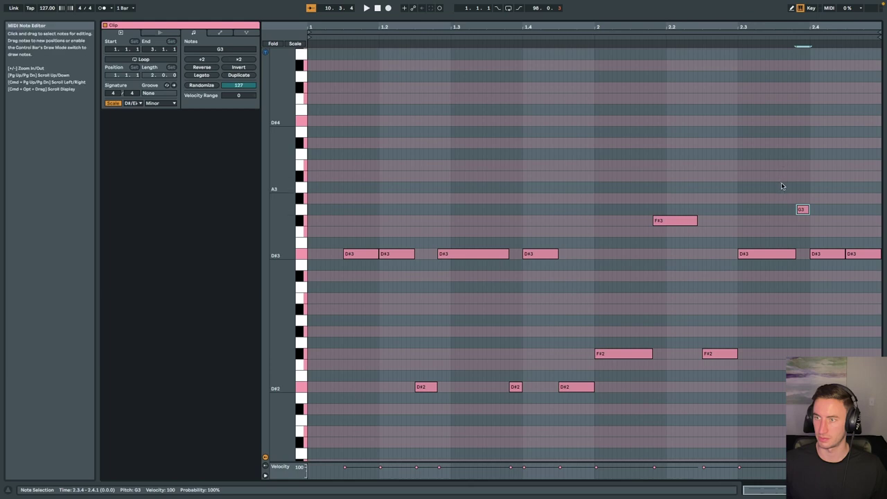
key("Up")
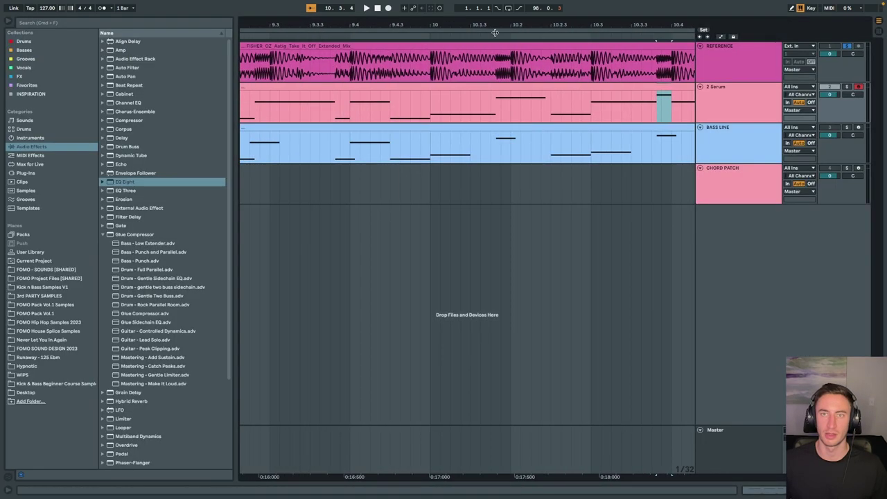
Play the Serum clip from 9.1.1 and change the pitch of its note at 2.3.1 to G#2
left_click(437, 88)
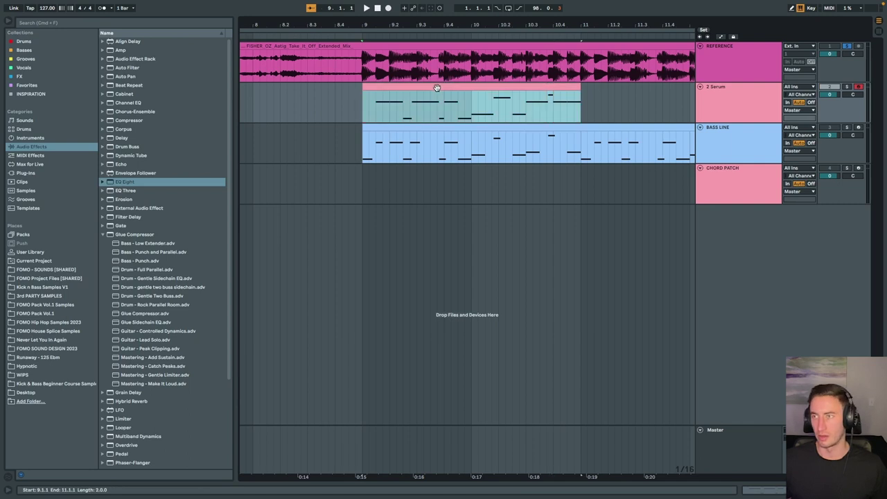
key("space")
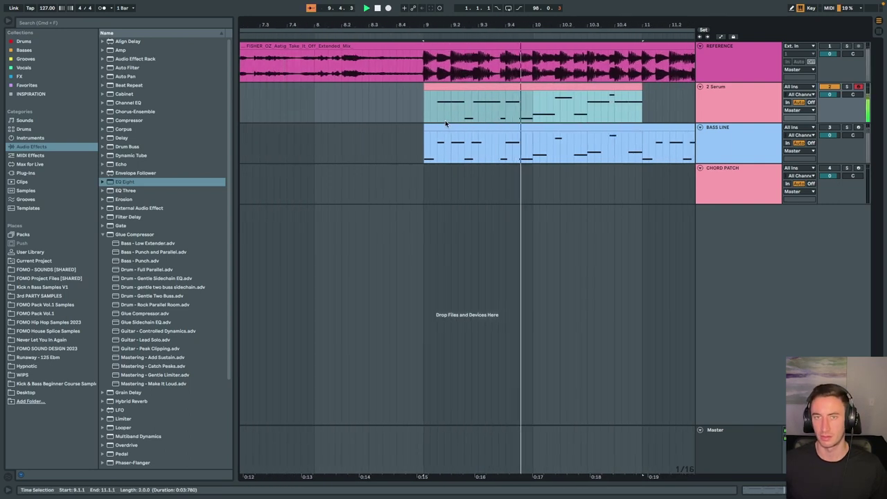
double_click(555, 85)
key("shift+Down")
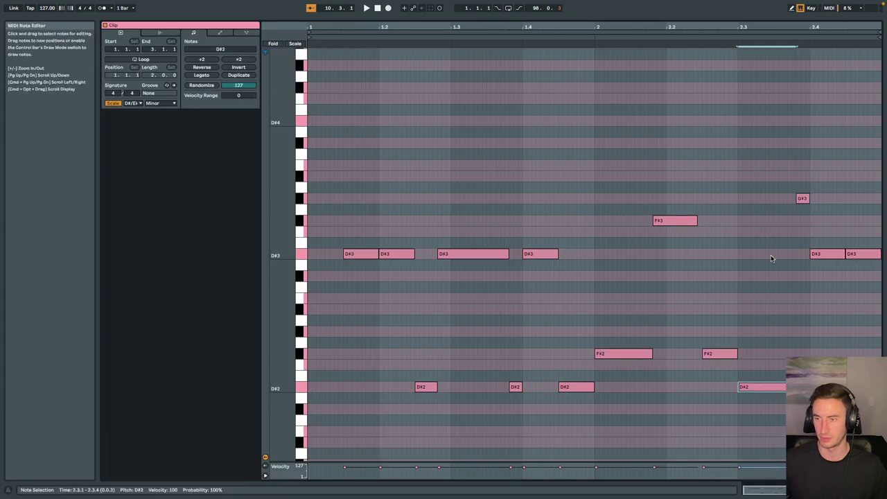
left_click(803, 198)
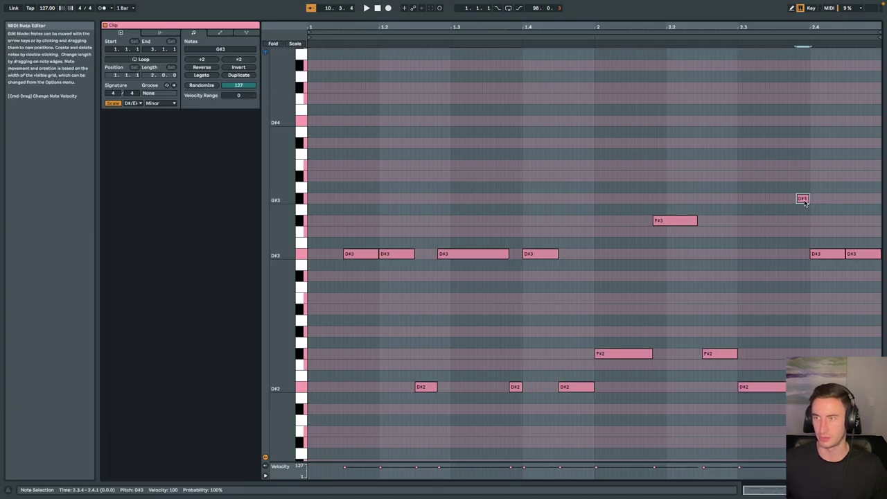
key("shift+Down")
key("shift+Up")
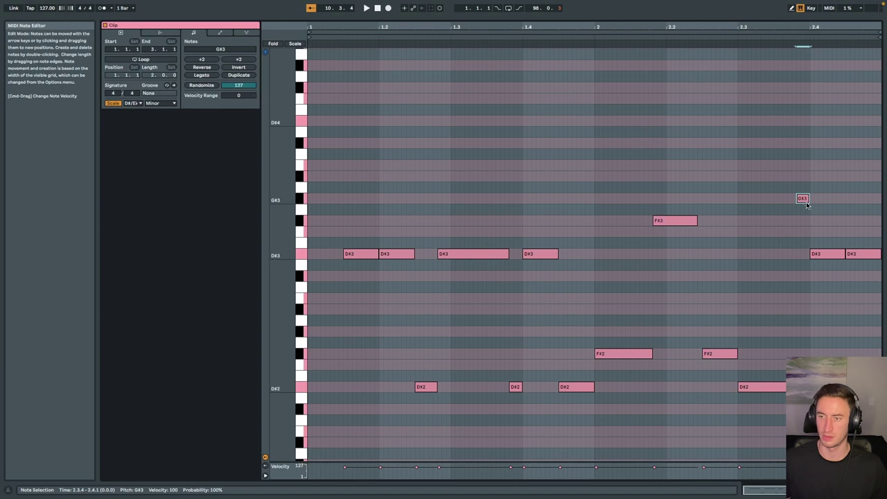
left_click_drag(753, 389, 760, 337)
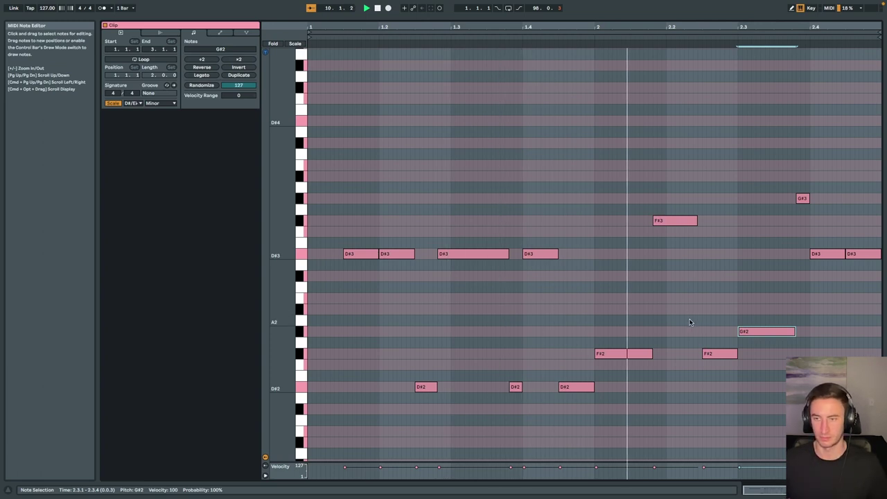
Delete the Serum note at 2.4.1 and lengthen the G#3 note at 2.3.4 to end at 2.4.3
double_click(826, 256)
left_click_drag(809, 199, 844, 198)
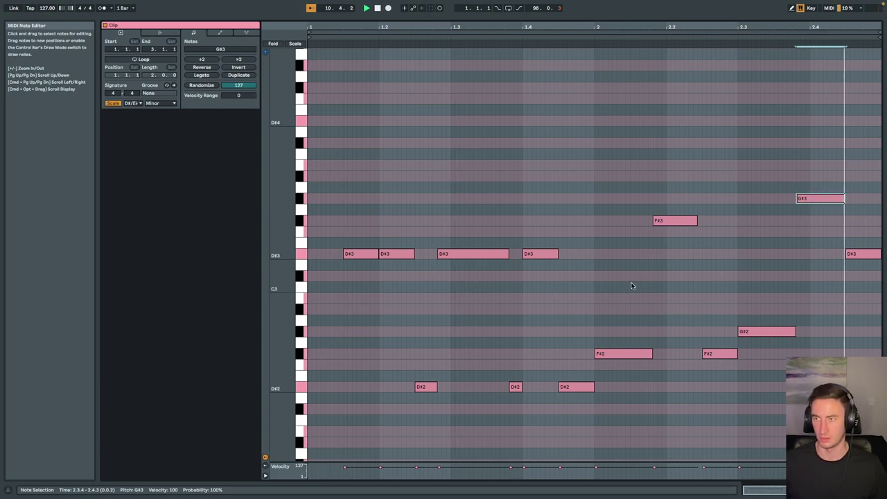
left_click(878, 490)
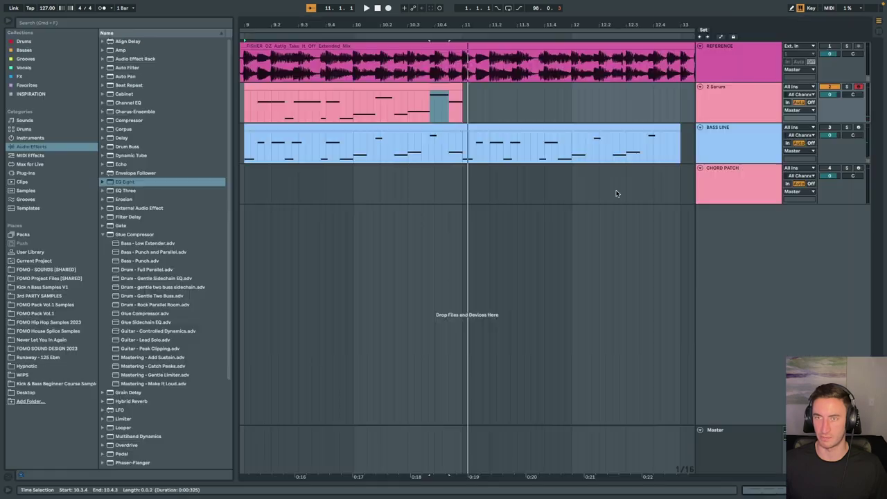
Solo the reference track and replay it repeatedly from 10.4.3 to hear the last bass note
scroll(599, 193, "right", 2)
scroll(452, 135, "left", 2)
left_click(446, 103)
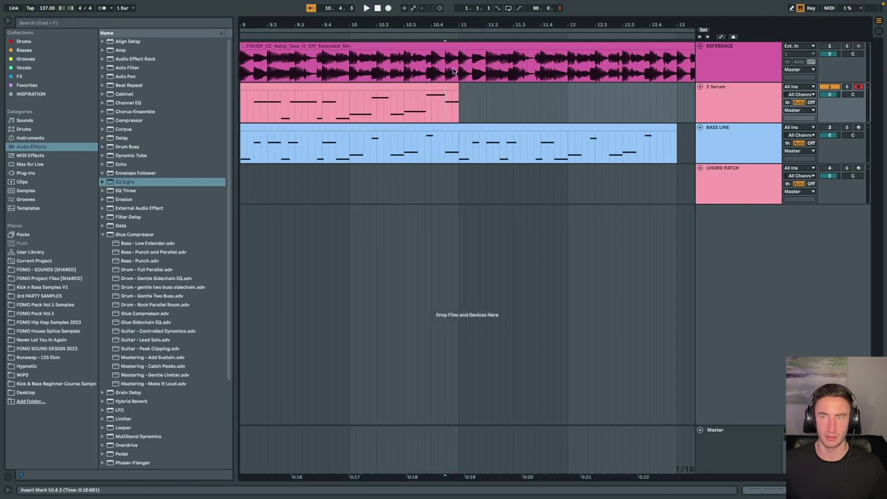
left_click_drag(452, 20, 452, 52)
key("space")
key("space")
key("space")
key("space")
key("space")
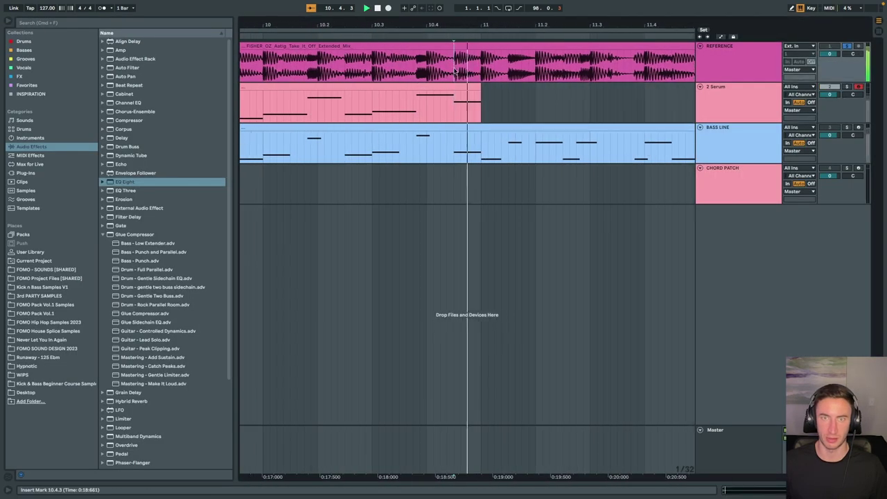
Display the reference track's EQ Eight spectrum and examine the bass peak at 10.4.3
left_click(742, 57)
double_click(741, 54)
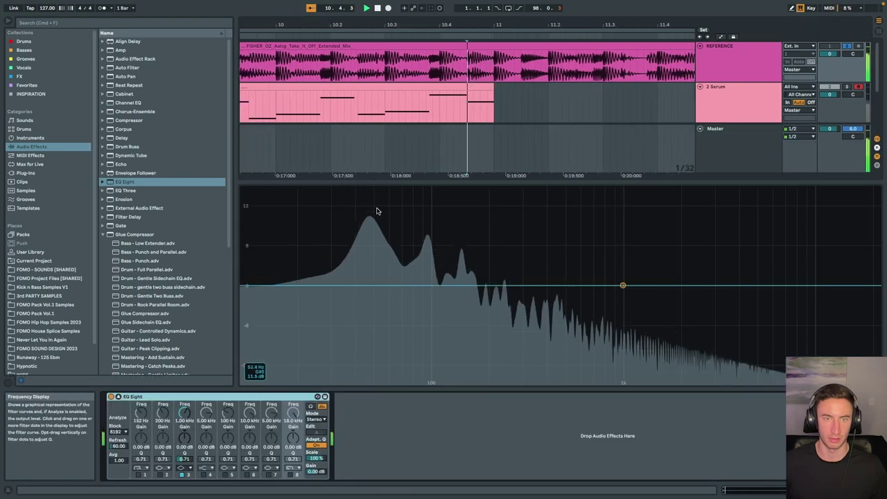
key("space")
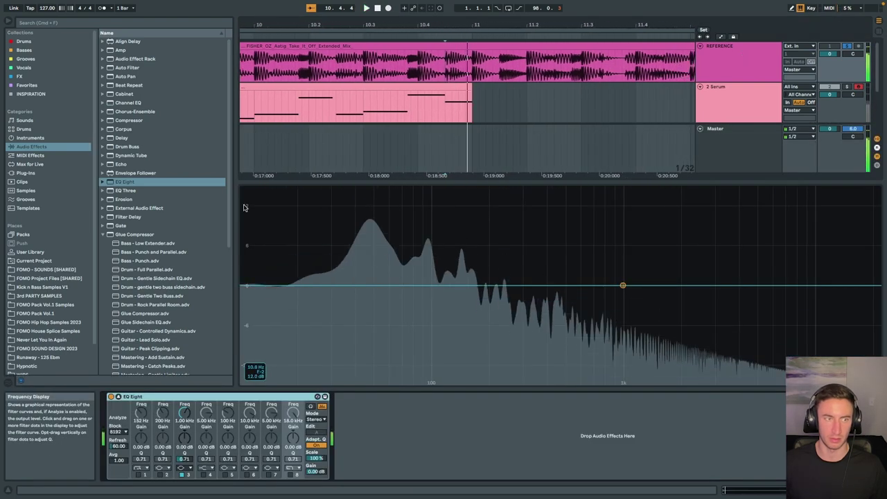
Enable the high-cut band 8 in the reference track's EQ Eight and set its frequency to 156 Hz
left_click(102, 234)
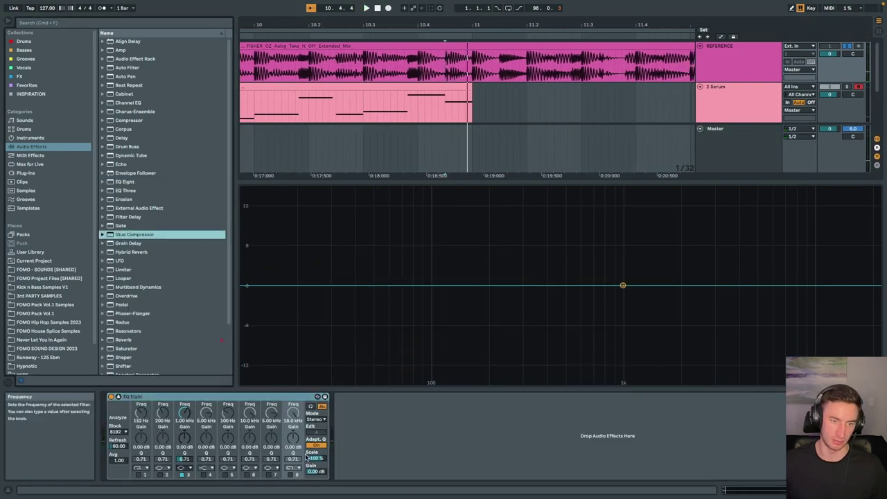
left_click(290, 475)
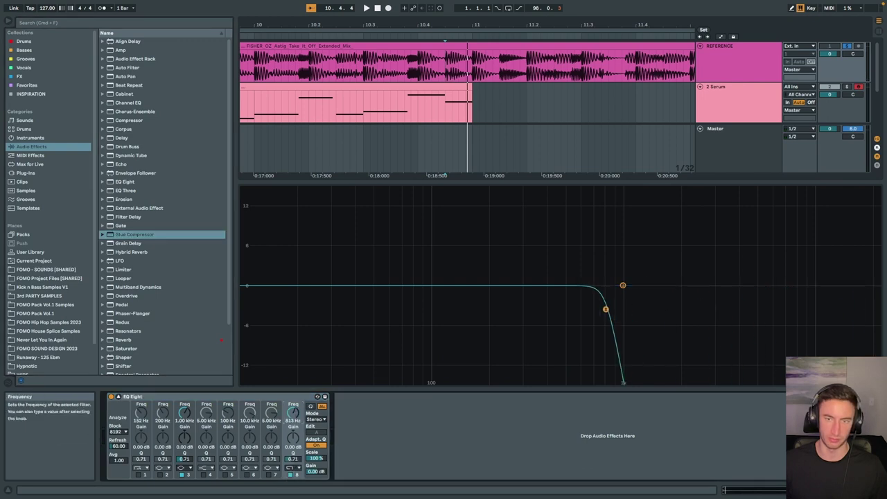
left_click_drag(294, 413, 293, 446)
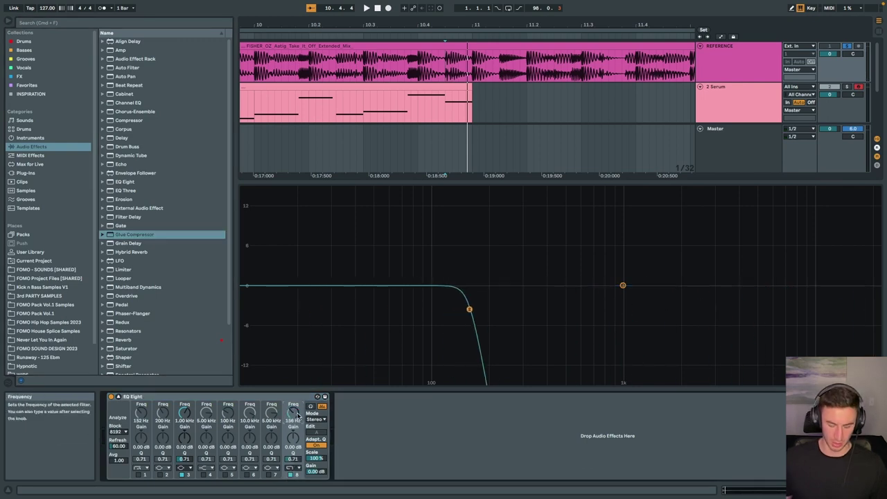
Add a Tuner after EQ Eight on the reference track and play the passage through it
key("super+f")
type("tuner")
key("Return")
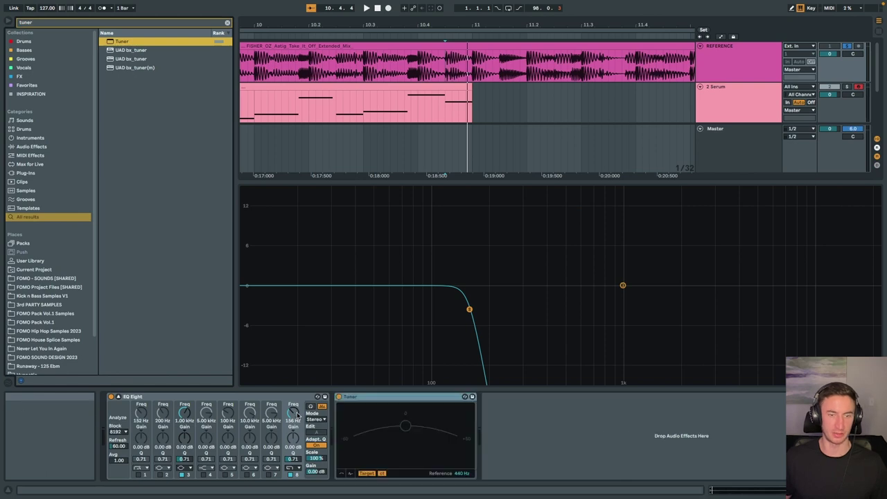
key("space")
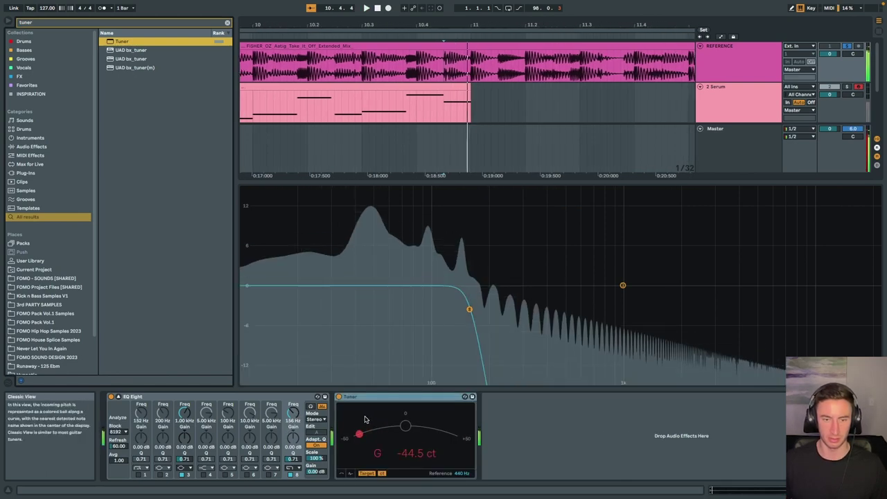
Replay the reference near the end of the Serum clip and check the bass pitch on the Tuner and EQ Eight spectrum
left_click(878, 489)
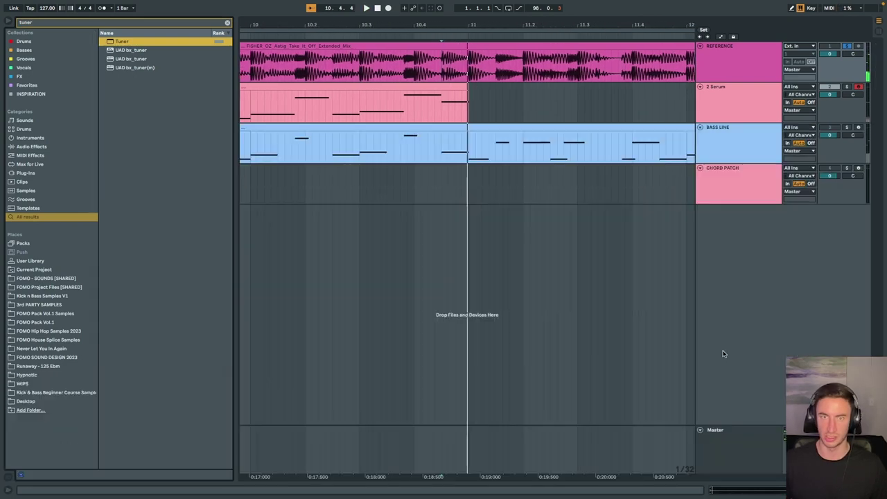
left_click_drag(441, 24, 462, 36)
double_click(750, 67)
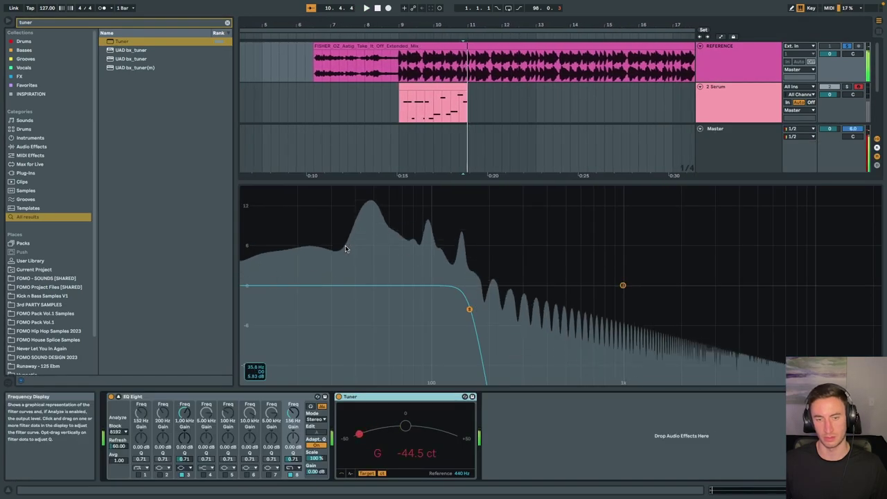
key("space")
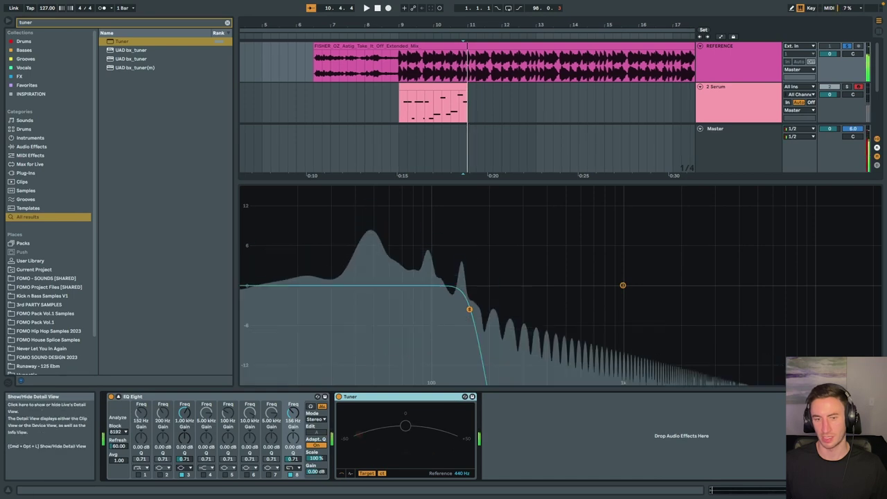
Change the pitch of the last note in the Serum clip, at 2.4.3, from D#3 to A#2
left_click(879, 490)
double_click(446, 88)
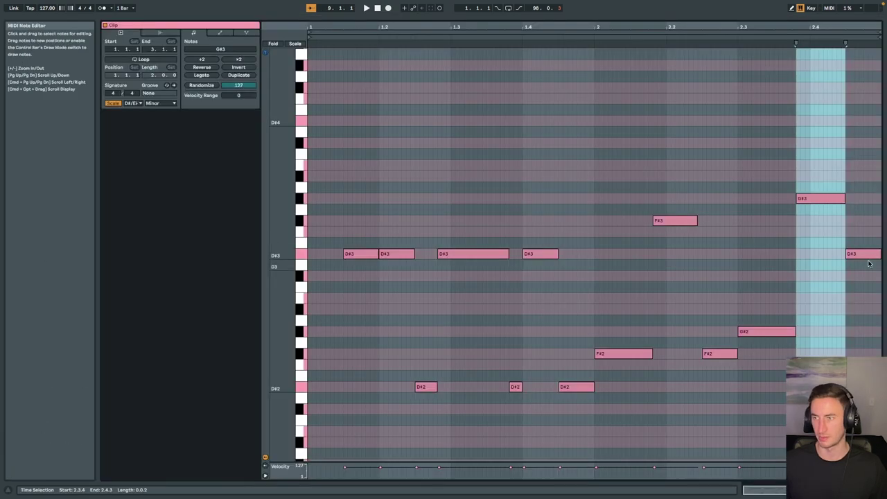
left_click(870, 255)
key("Up")
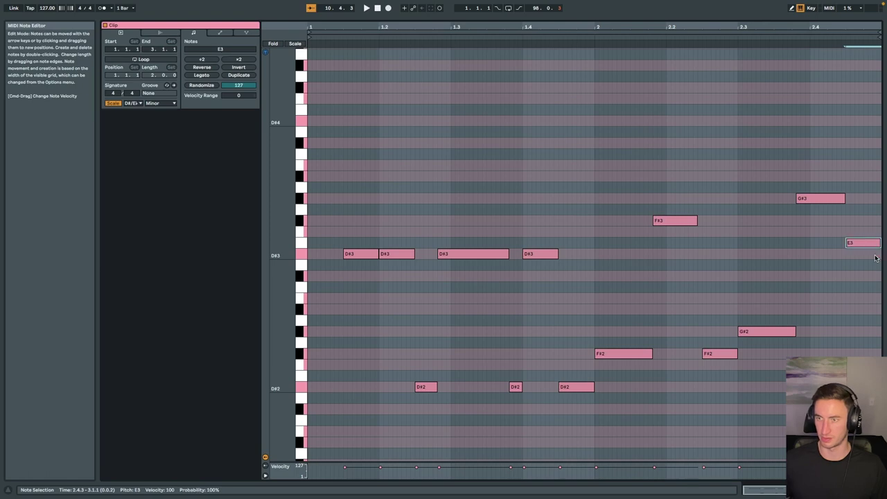
key("Up")
key("Up")
key("Up")
key("Up")
key("Up")
key("Up")
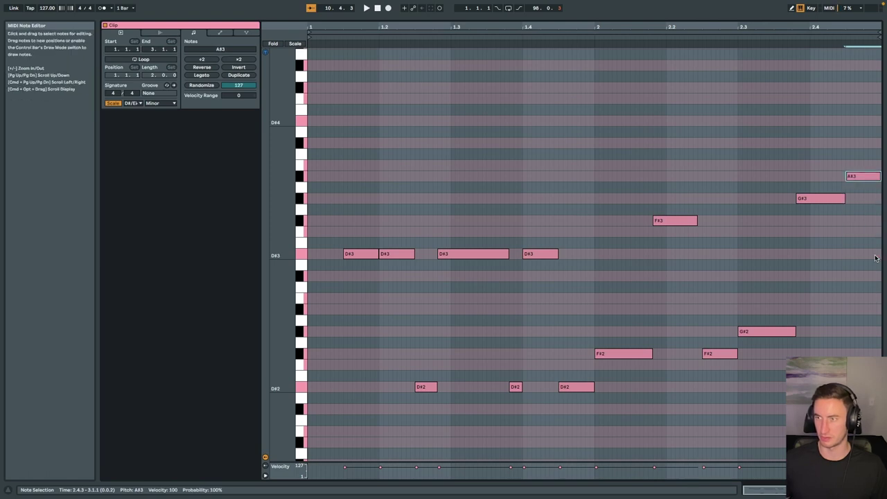
key("shift+Down")
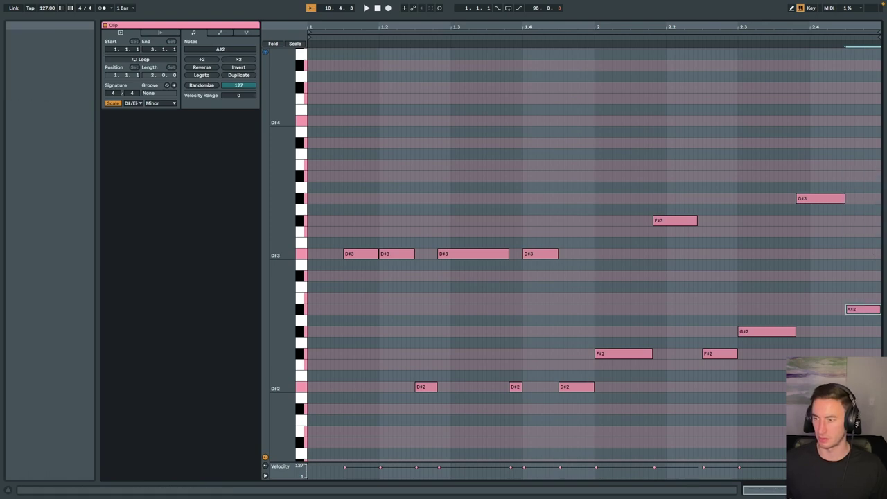
Play the Serum clip from 9.1.1 to hear the whole bass line with the new last note
left_click(879, 490)
scroll(352, 246, "left", 1)
left_click(481, 88)
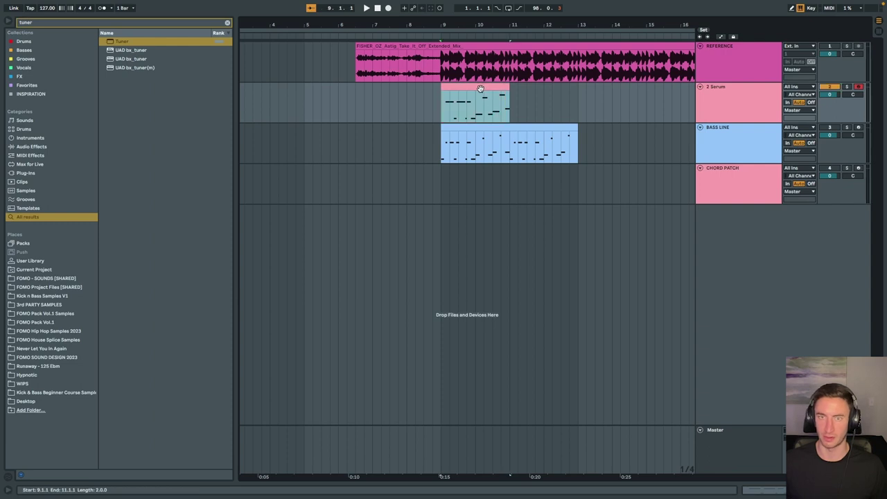
key("space")
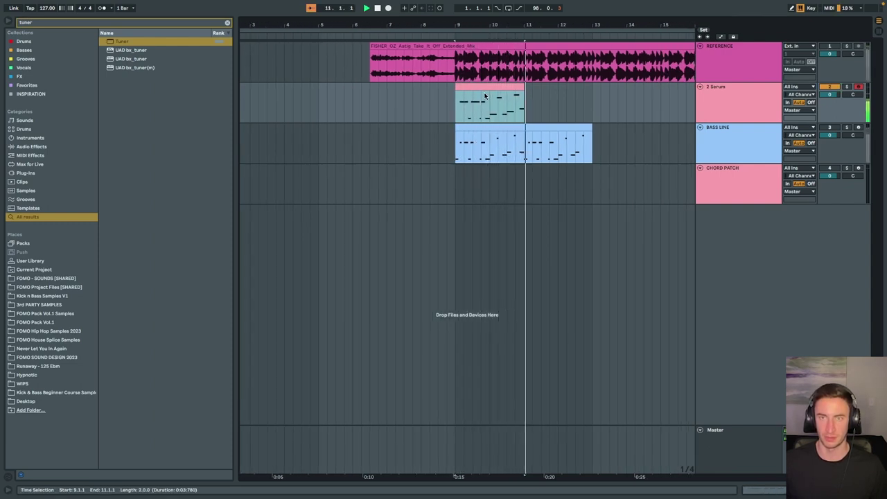
key("space")
left_click(500, 104)
left_click(502, 87)
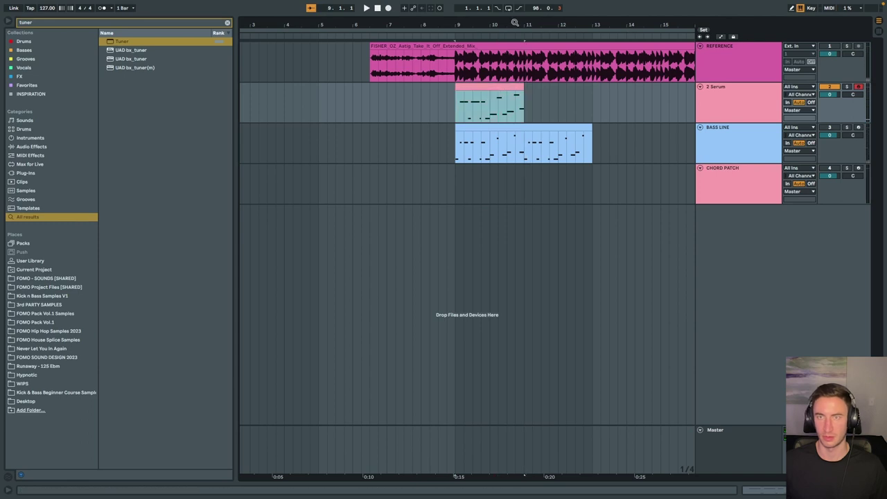
Try the last note of the Serum clip one octave lower
left_click_drag(515, 23, 515, 56)
double_click(520, 87)
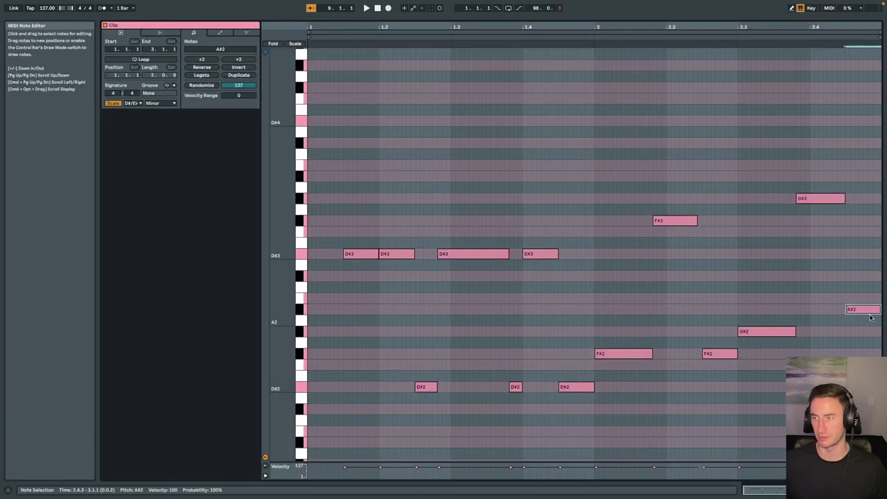
key("shift+Down")
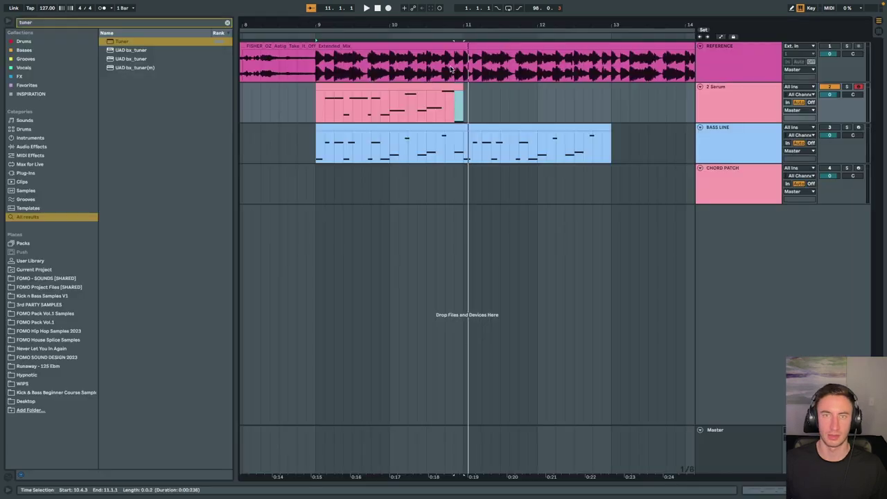
Replay the reference from 10.4.3 and examine its bass on the EQ Eight spectrum and the Tuner
left_click(451, 69)
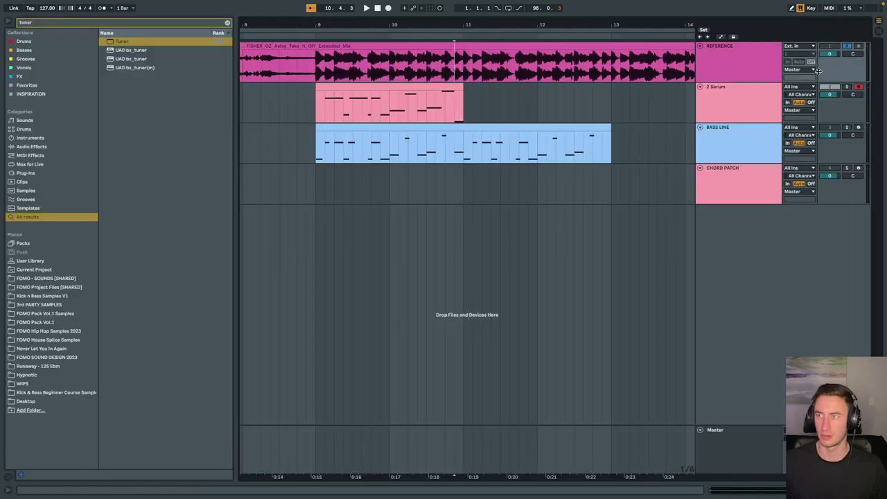
key("space")
double_click(751, 69)
key("space")
key("space")
key("space")
key("space")
key("space")
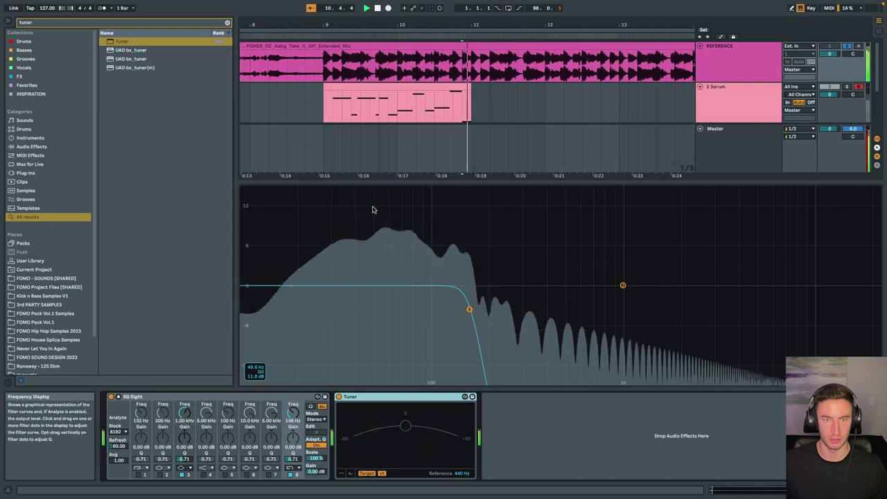
key("space")
Move the last note of the Serum clip back up to A#2 and play it
key("alt+super+l")
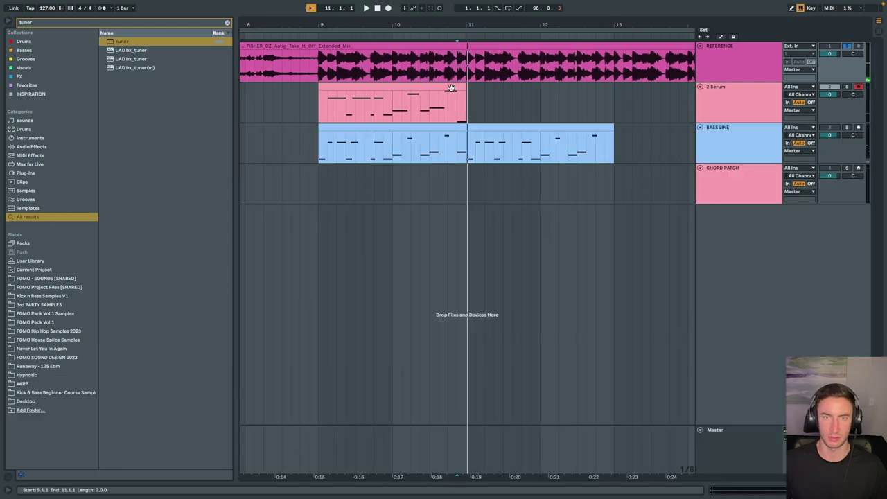
double_click(451, 88)
key("space")
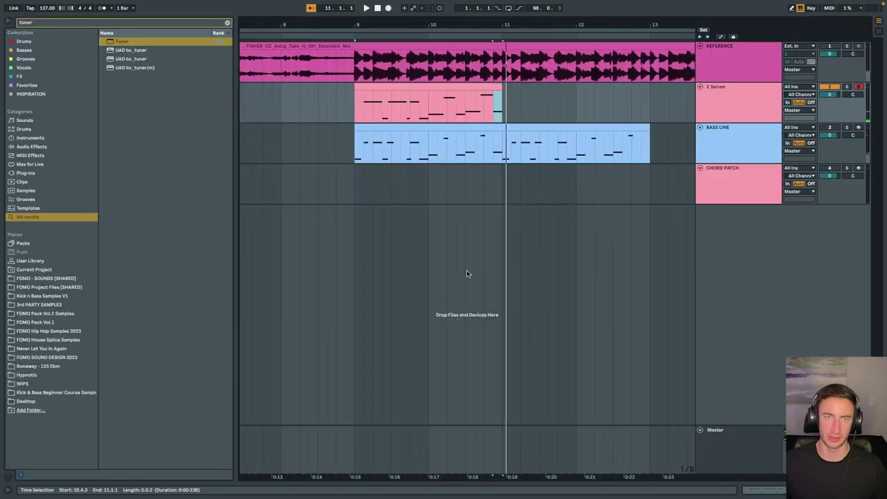
scroll(466, 274, "left", 1)
left_click(450, 90)
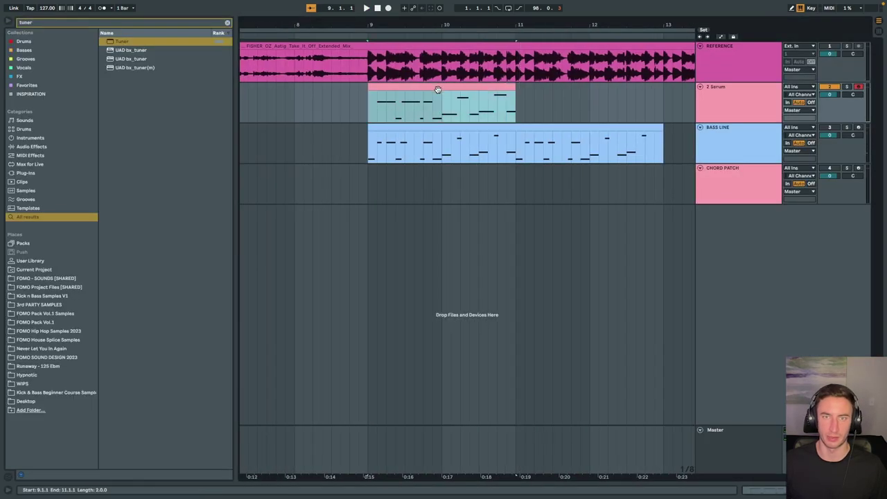
scroll(451, 90, "left", 3)
scroll(450, 90, "left", 1)
left_click(725, 94)
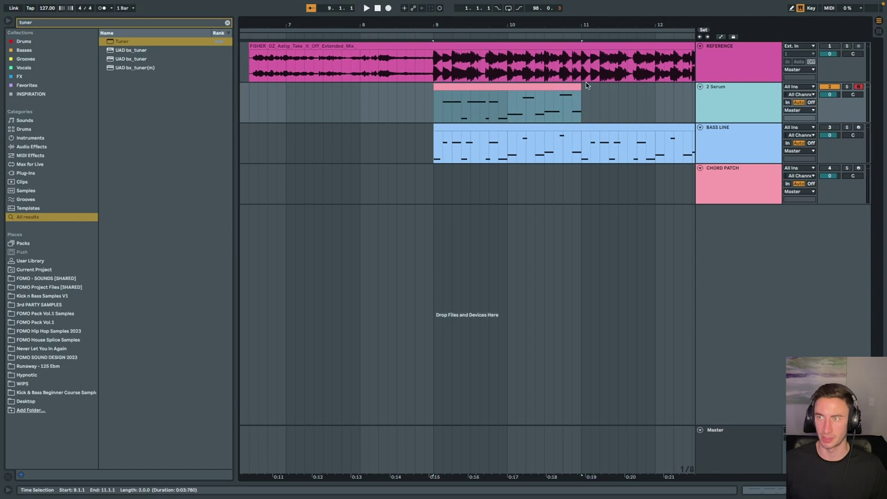
left_click(558, 87)
scroll(537, 83, "left", 1)
Play the soloed reference repeatedly from 9.1.3 to study the tone of its bass notes
left_click(470, 73)
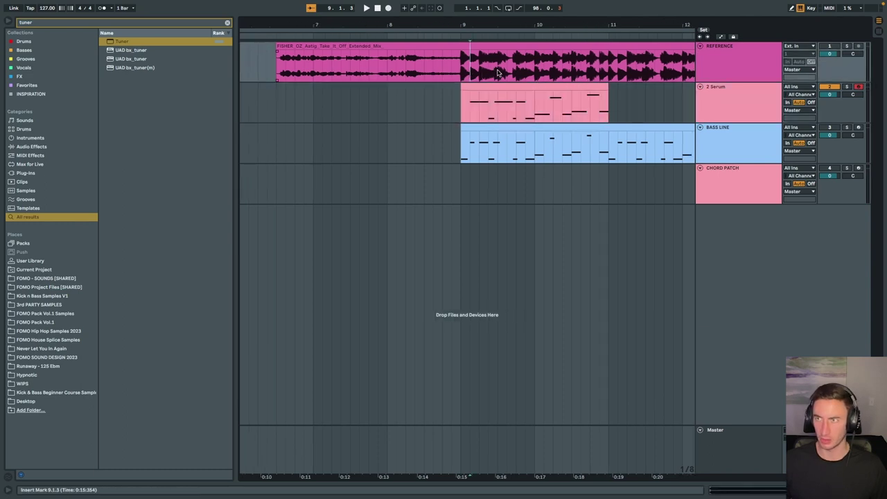
scroll(524, 73, "left", 1)
key("space")
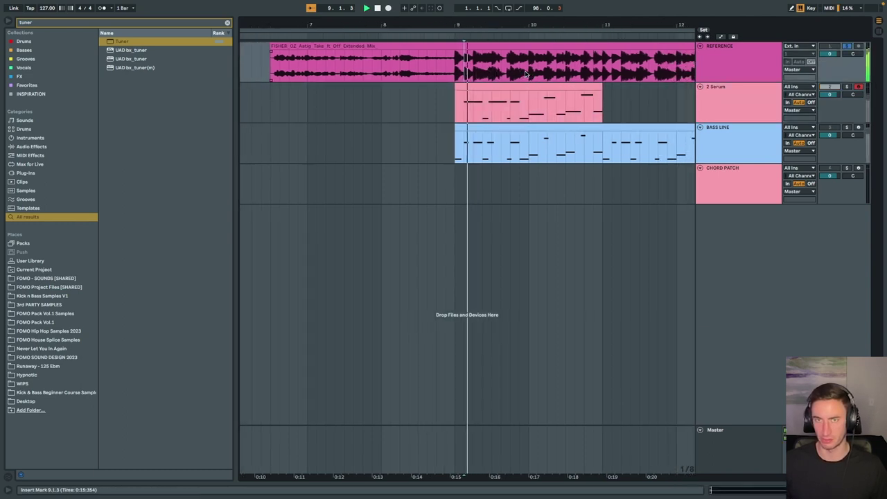
key("space")
key("space")
key("space")
key("space")
key("space")
scroll(526, 72, "right", 1)
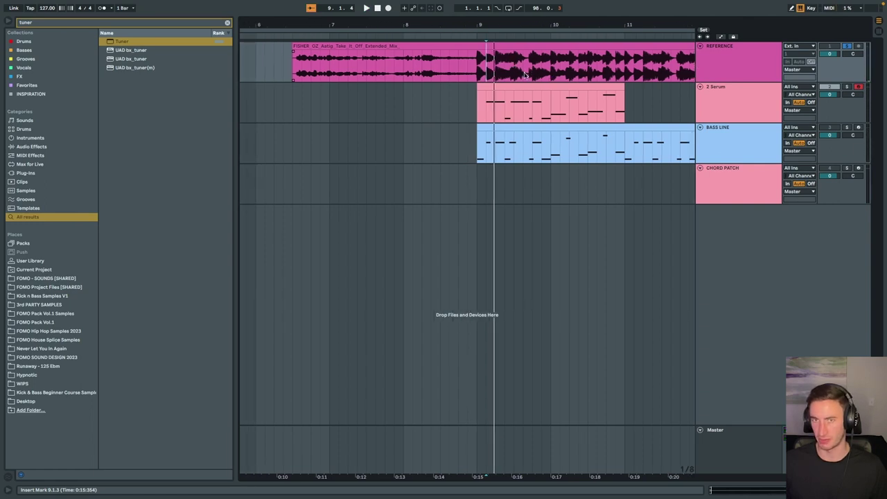
key("space")
scroll(526, 75, "right", 1)
scroll(525, 75, "left", 1)
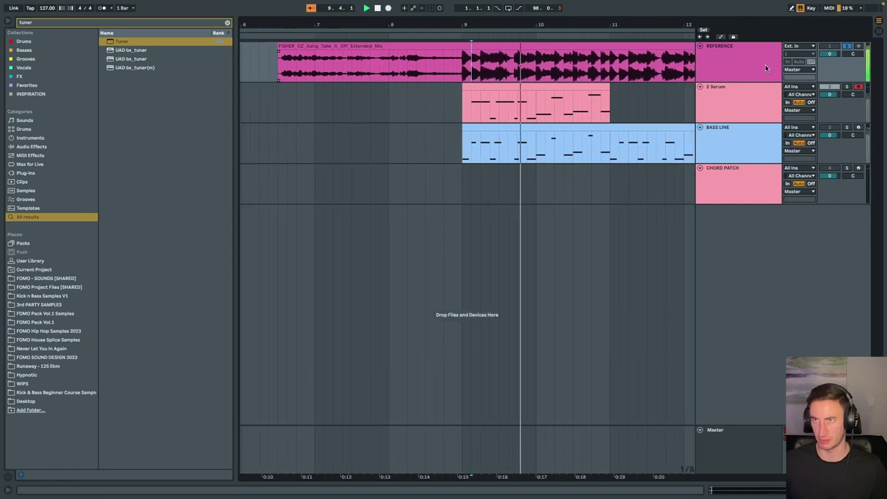
Turn off high-cut band 8 in the reference track's EQ Eight during playback
key("space")
double_click(765, 65)
key("space")
left_click(294, 475)
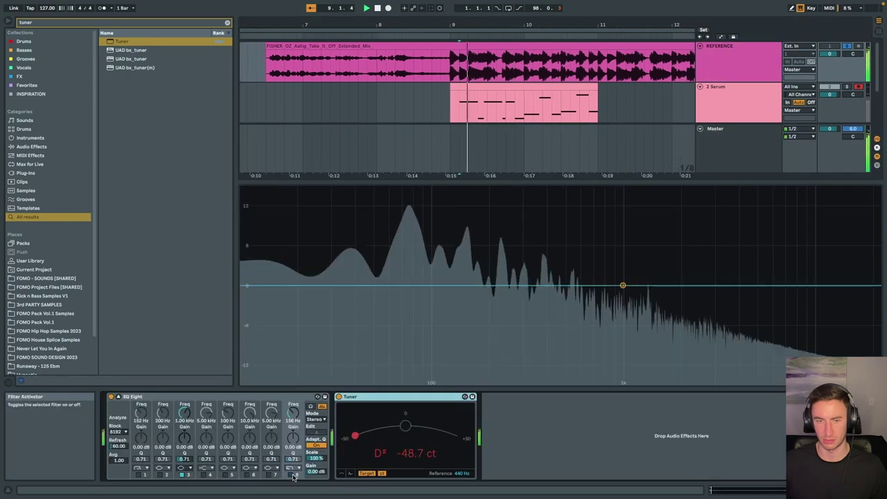
Replay the unfiltered reference bass note at 9.1.3 in short bursts and hide the device view
key("space")
key("space")
key("space")
key("space")
key("space")
key("space")
left_click(879, 489)
key("space")
key("space")
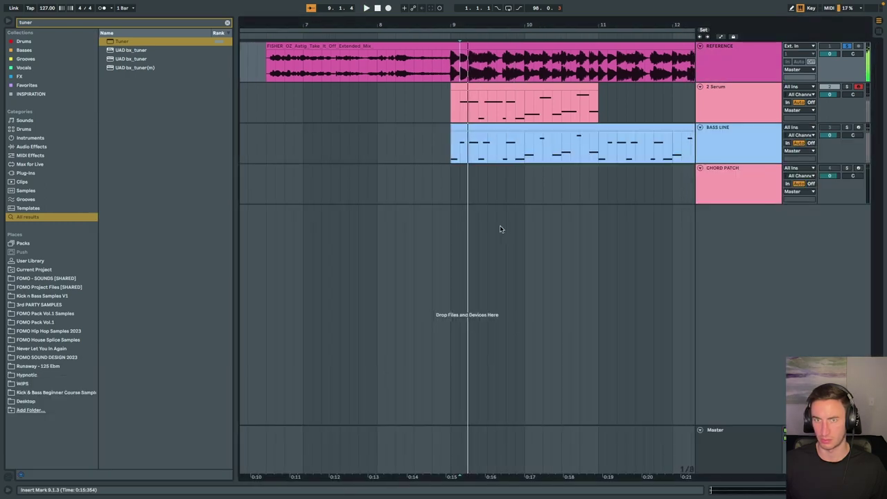
key("space")
key("space")
key("space")
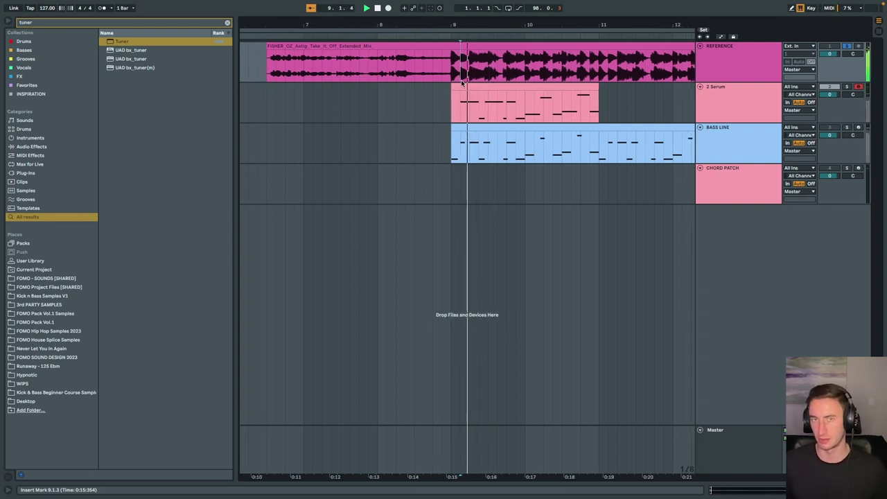
Open the Serum synth on the 2 Serum track and place the playback start at 9.1.3
left_click(760, 99)
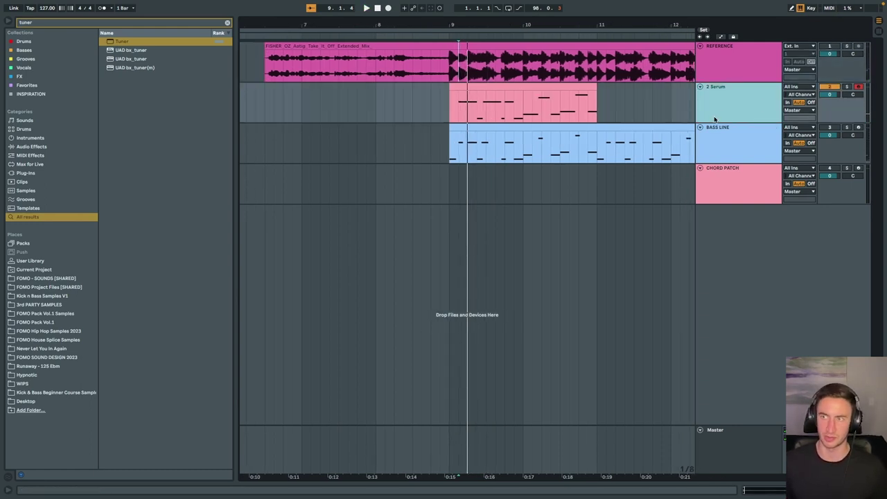
double_click(719, 107)
left_click(457, 107)
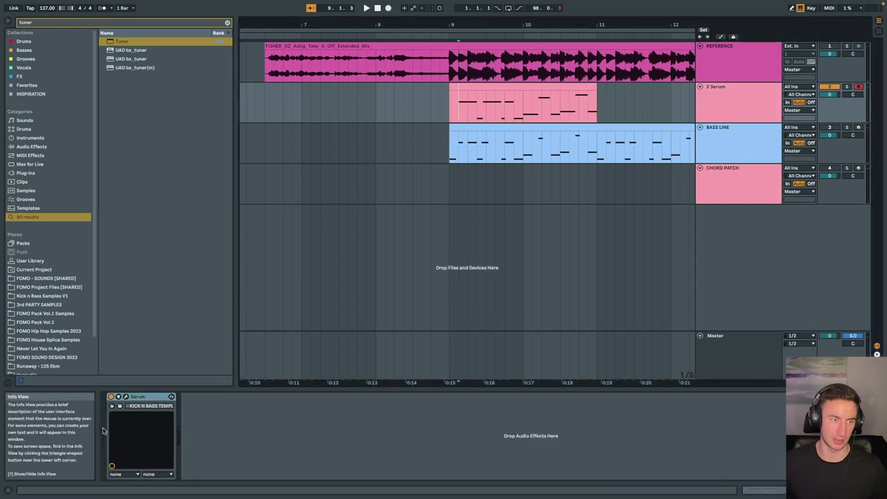
left_click(125, 397)
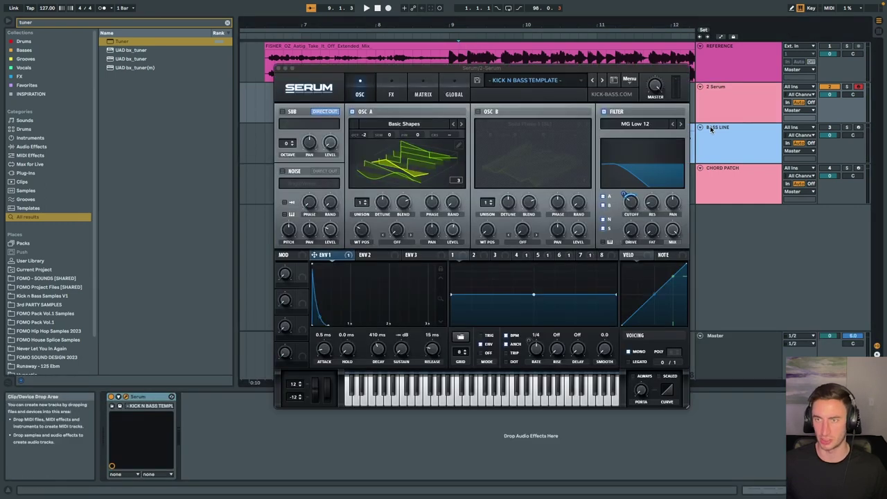
Switch Serum's filter type to MG Low 18 and set the filter drive to 29% while the bass line plays
key("space")
left_click(680, 124)
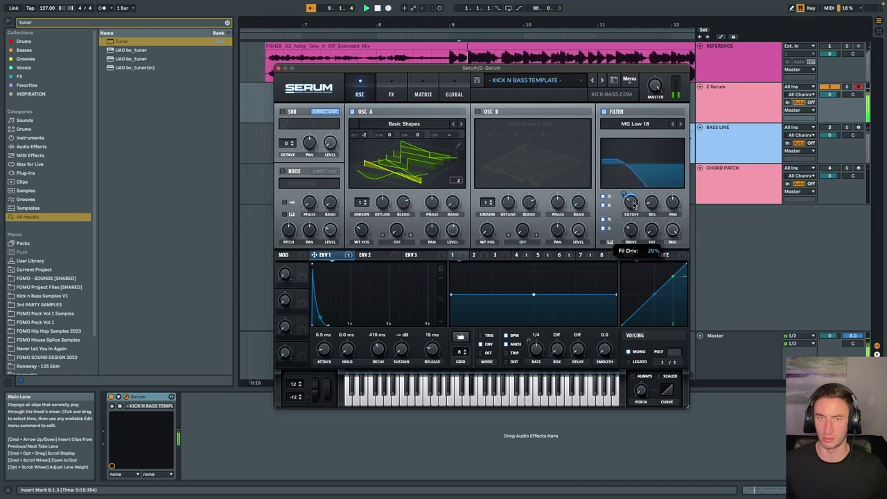
left_click(397, 96)
left_click(361, 95)
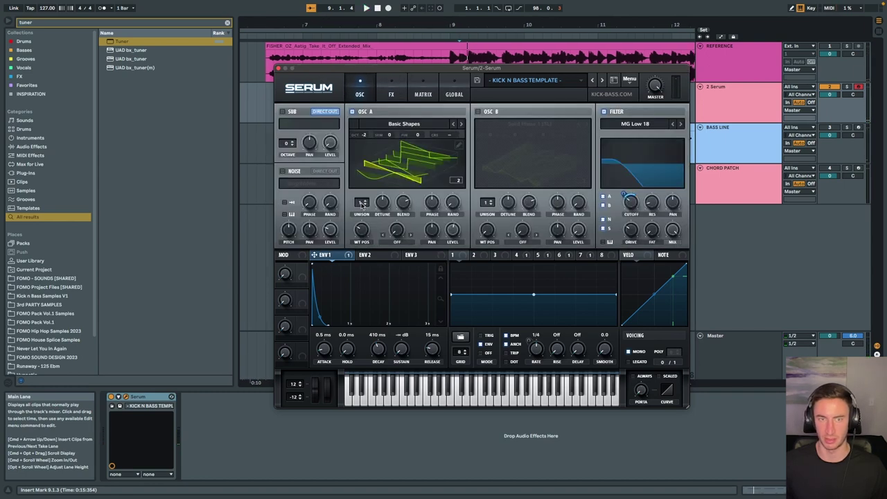
Give oscillator A 3 unison voices with detune 0.10 and blend 44, and show its wavetable in 2D
left_click_drag(361, 205, 378, 219)
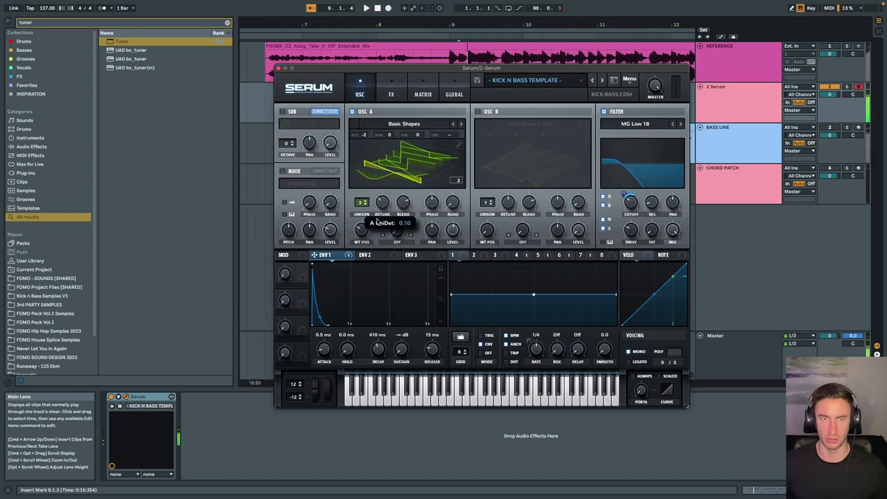
left_click(414, 168)
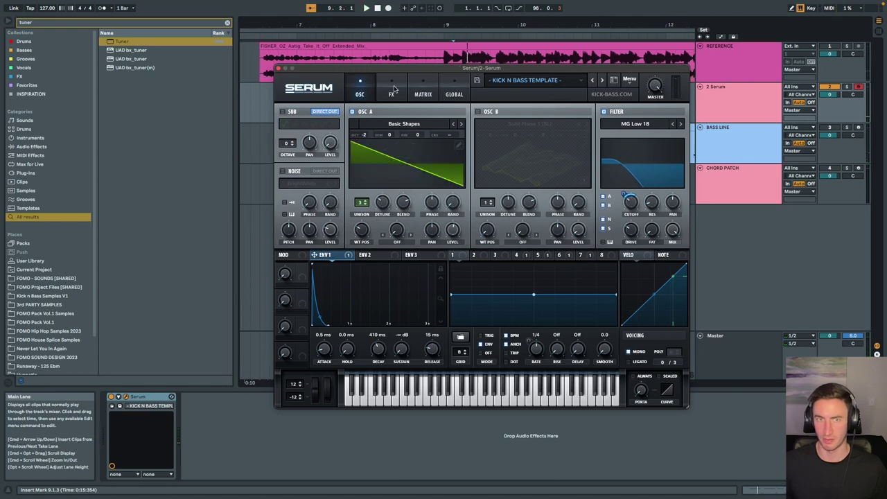
left_click(392, 91)
left_click(365, 94)
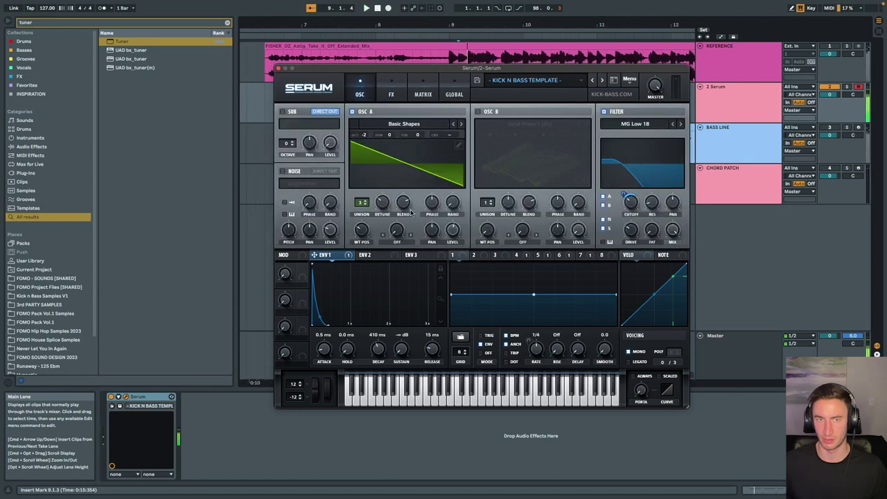
mouse_move(407, 217)
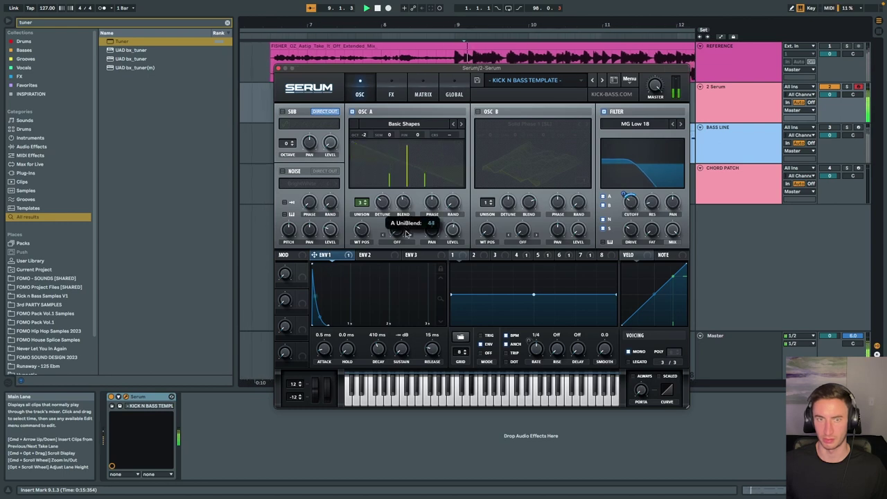
Enable key tracking on Serum's filter, change its type to MG Low 24 and lower the cutoff while auditioning the bass line
mouse_move(627, 223)
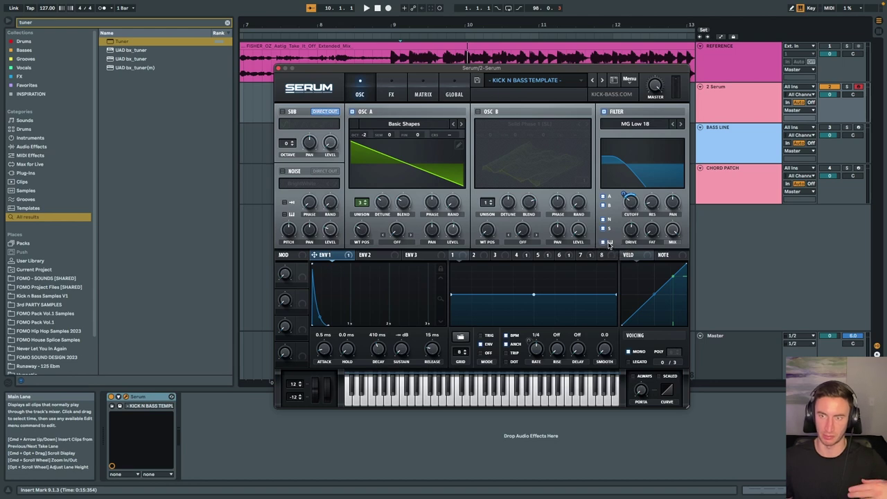
key("space")
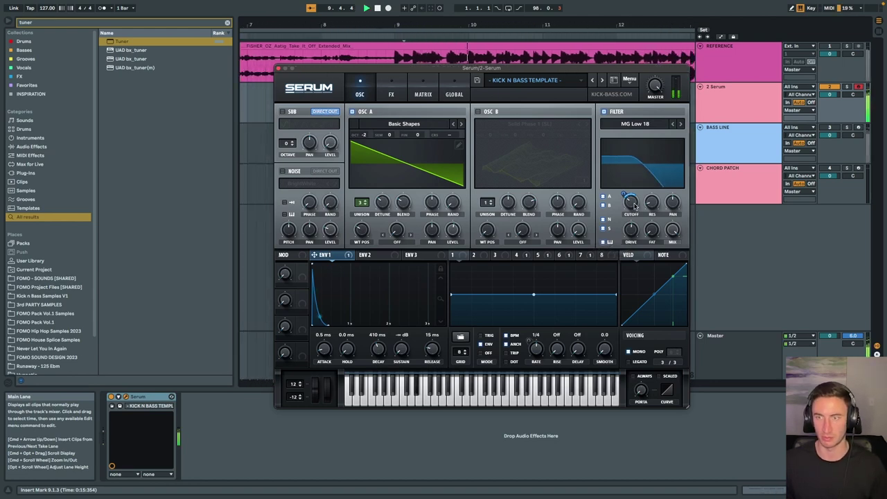
left_click_drag(634, 206, 627, 218)
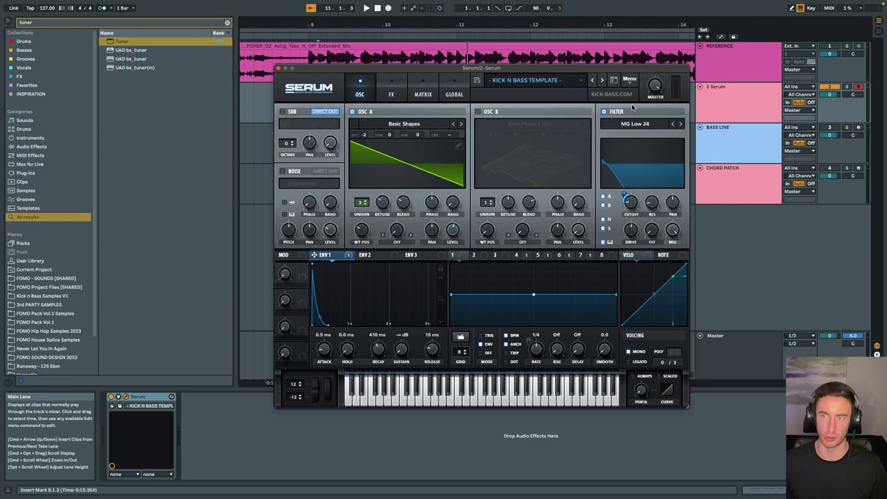
key("space")
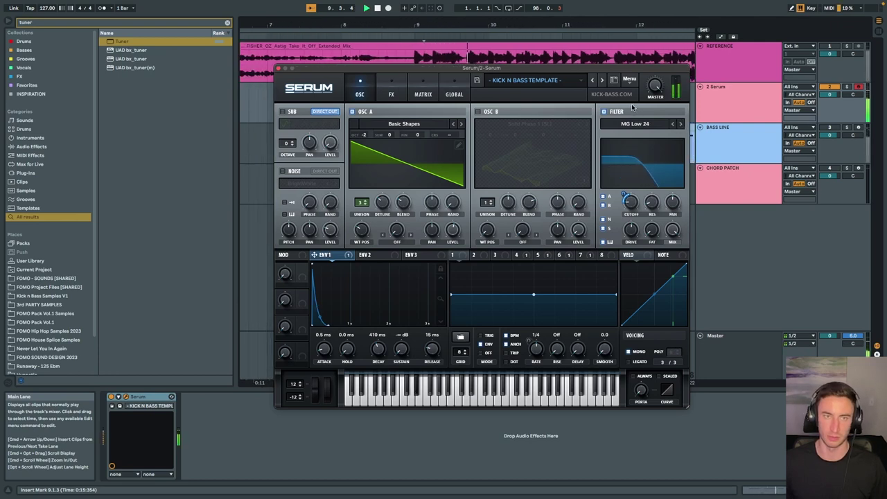
Set Serum's filter resonance to 0% while replaying the bass line and comparing the filter's sound
left_click_drag(652, 203, 648, 222)
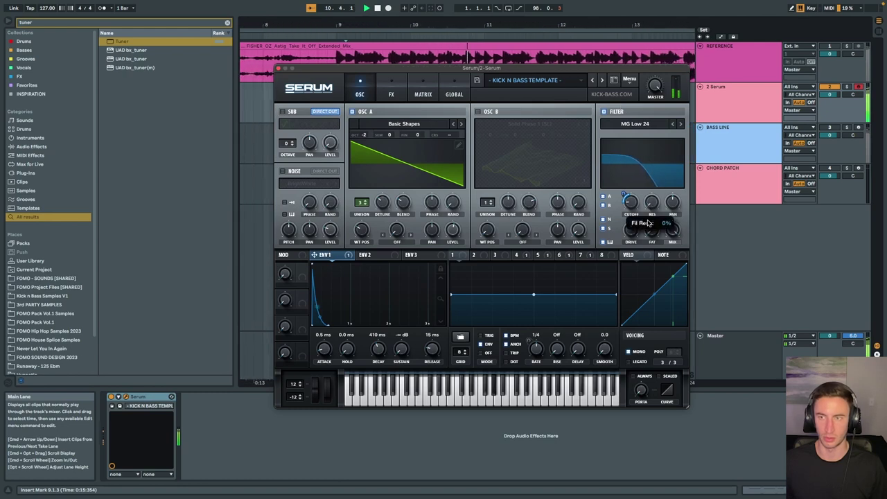
key("space")
key("space")
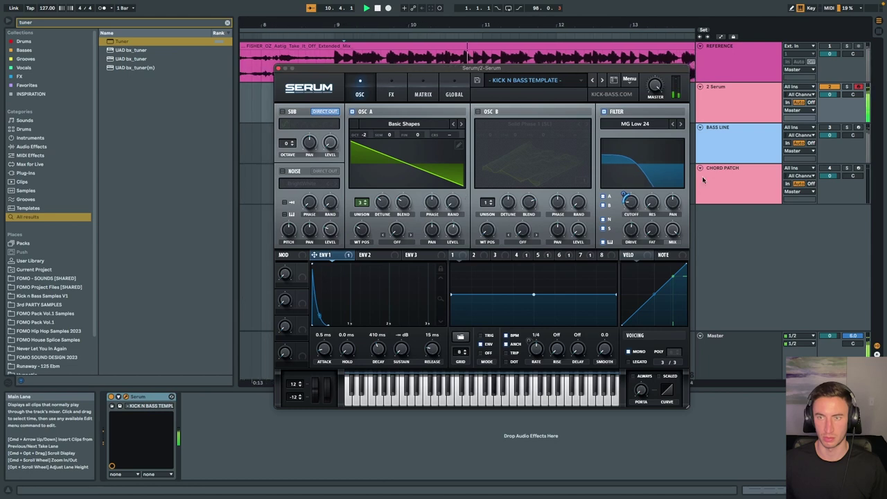
left_click_drag(651, 203, 649, 195)
key("space")
key("space")
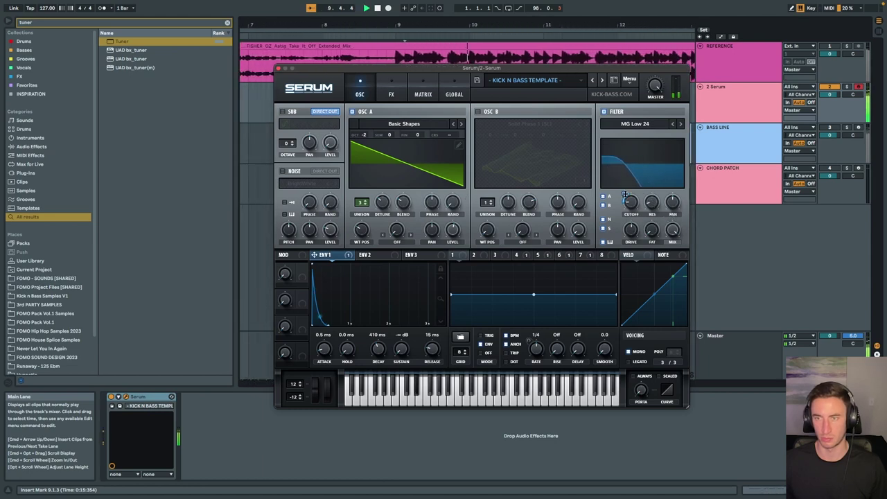
key("space")
key("space")
mouse_move(631, 204)
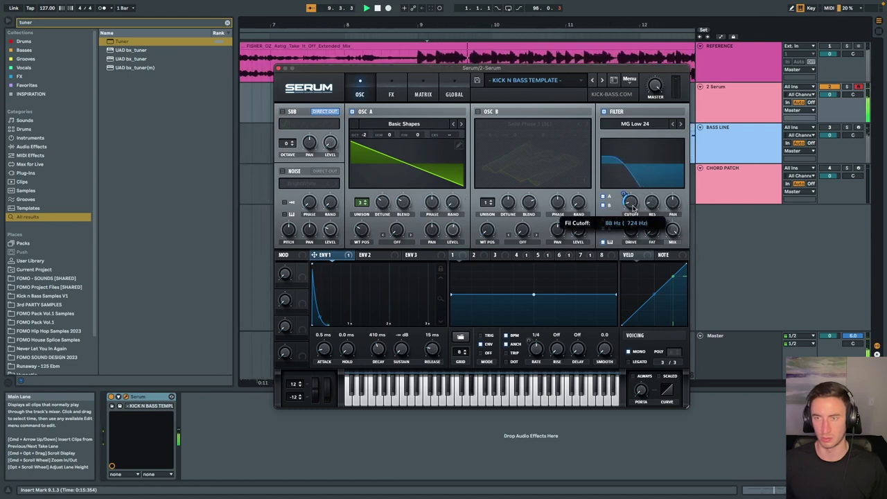
Change Serum's filter type to MG Low 18, replay the bass line and close the Serum window
left_click(672, 124)
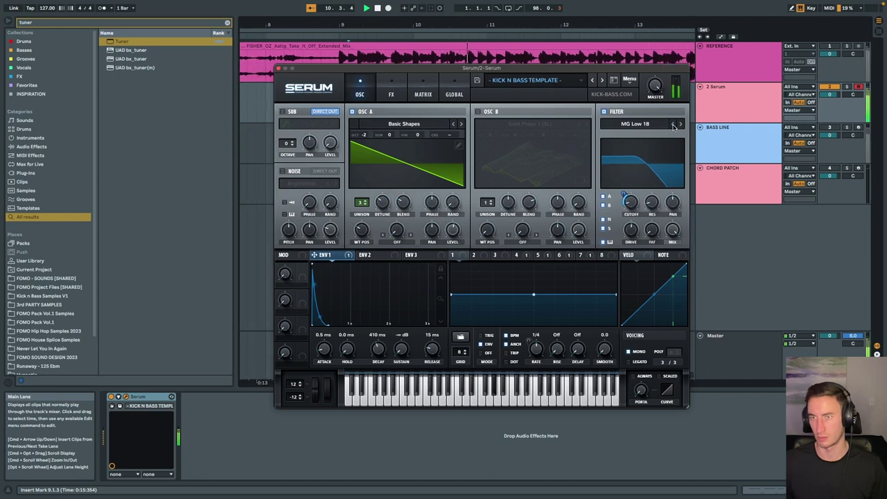
key("space")
key("space")
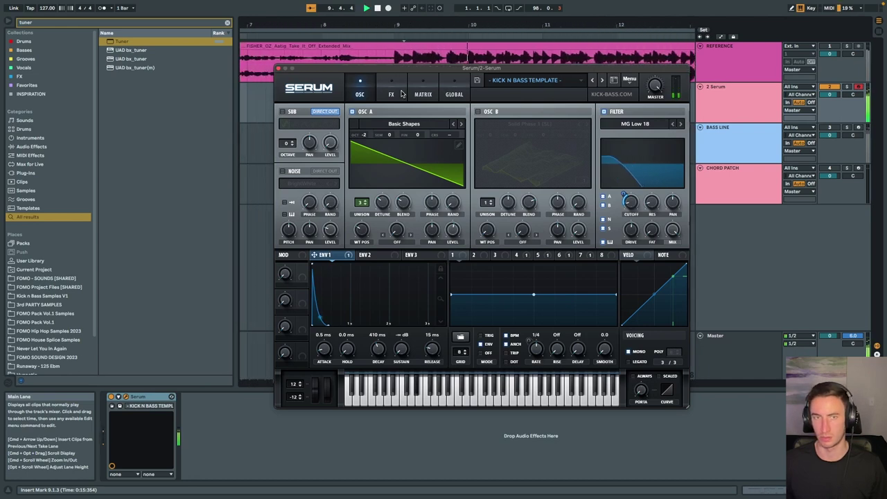
left_click(399, 93)
left_click(360, 90)
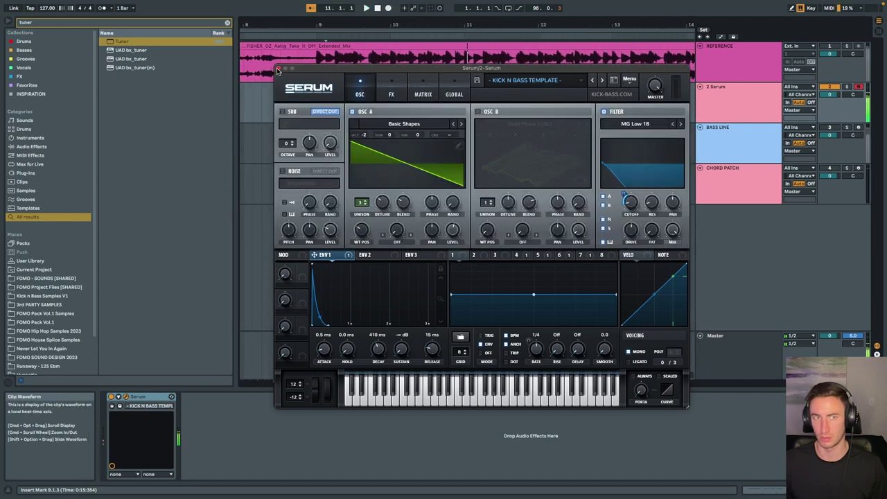
key("super+alt+p")
Select the REFERENCE track and bring up its EQ Eight spectrum display
scroll(498, 144, "left", 3)
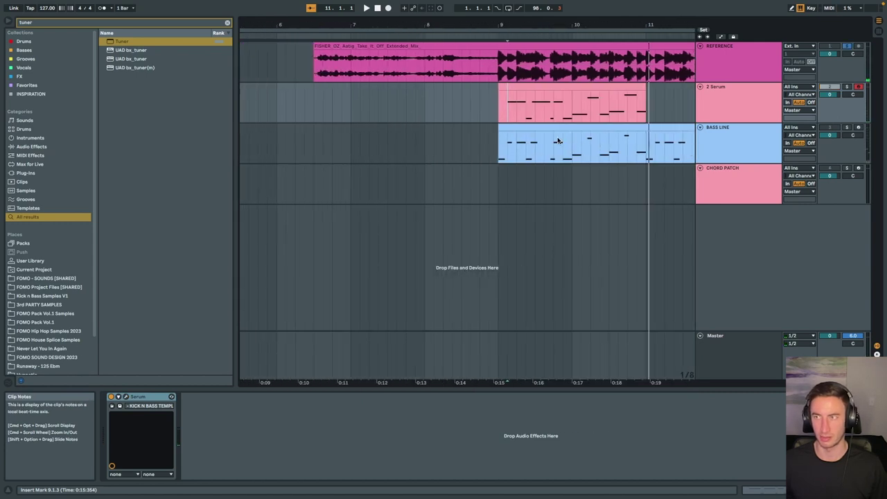
scroll(558, 142, "right", 2)
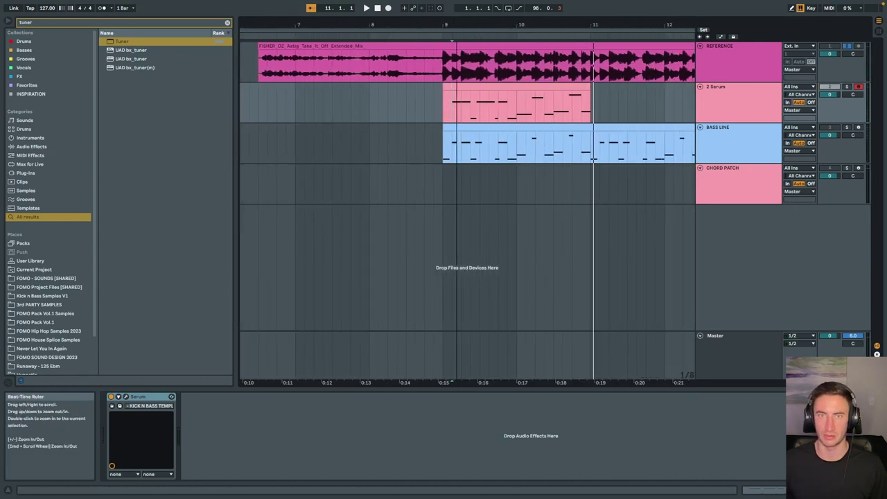
left_click_drag(456, 24, 457, 43)
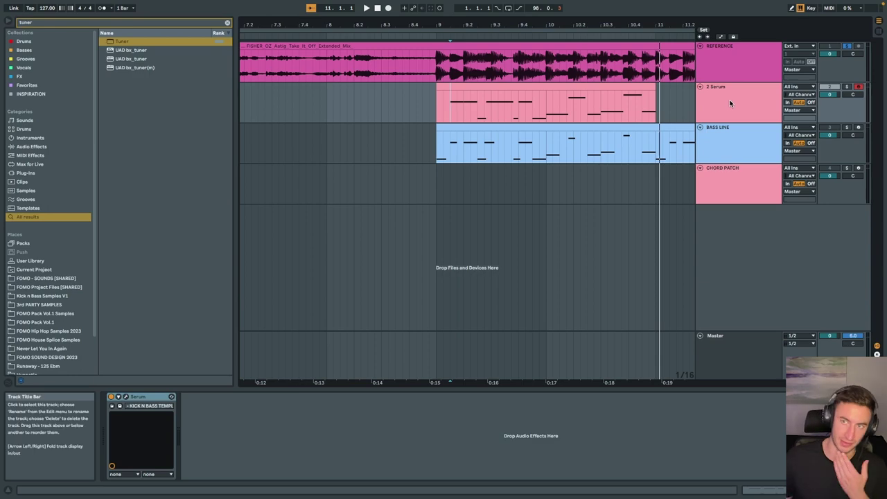
left_click(734, 70)
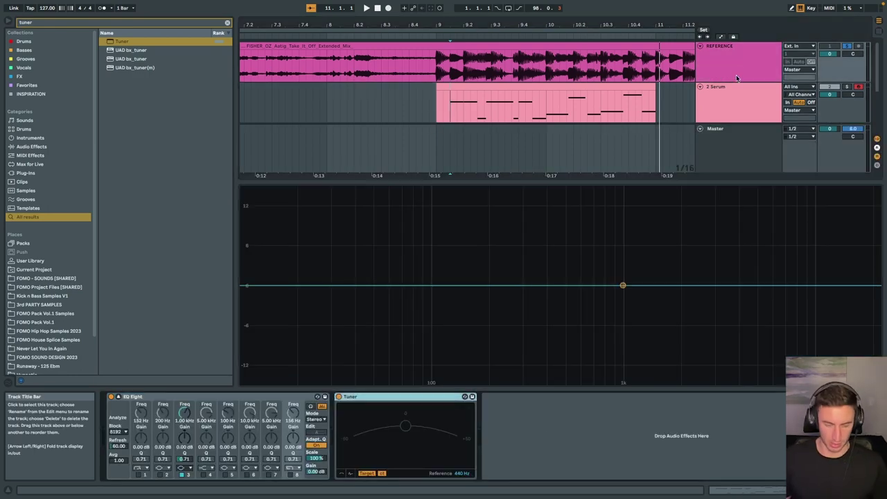
key("Tab")
key("Tab")
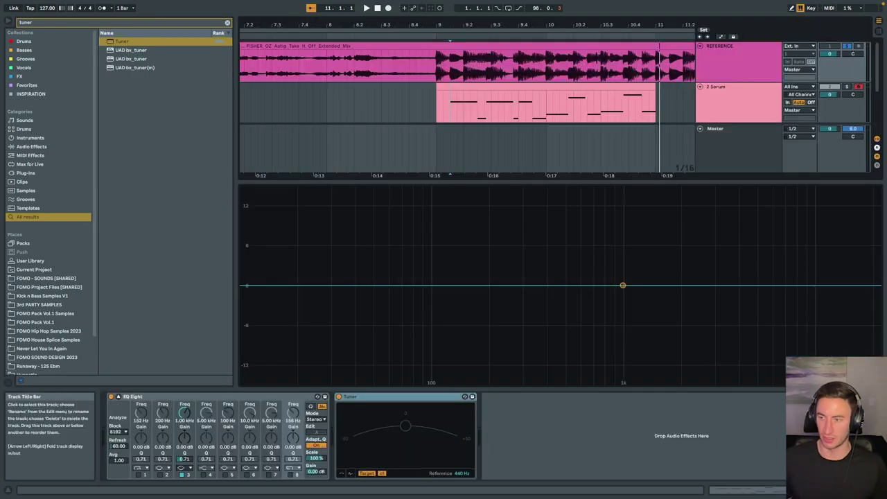
left_click(21, 381)
double_click(733, 63)
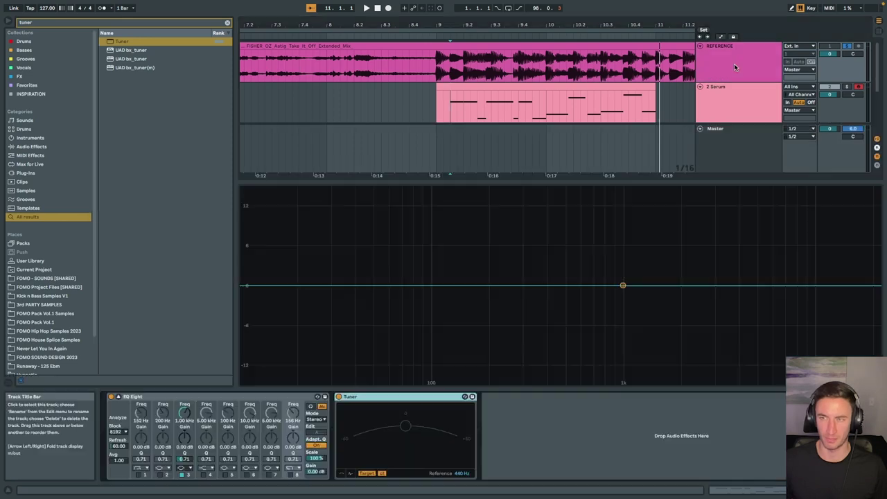
left_click(734, 63)
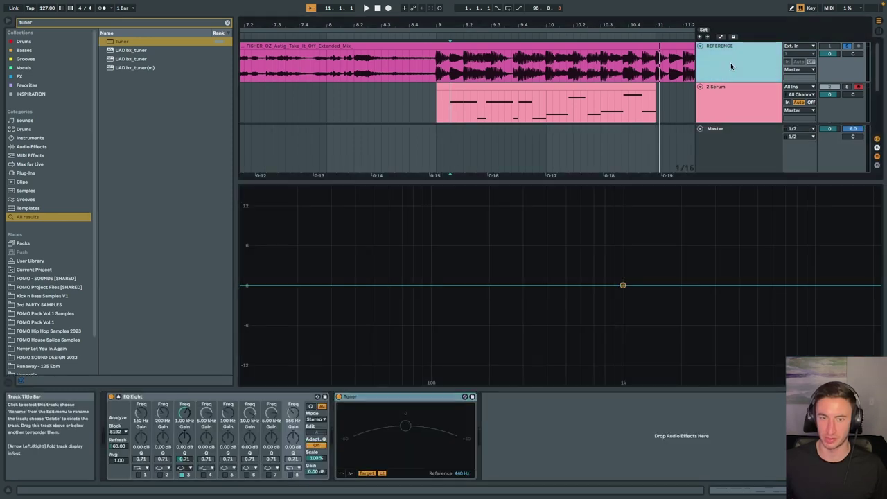
Play the soloed reference from the first bass note and examine its harmonic peaks in the EQ Eight spectrum
left_click(429, 72)
key("space")
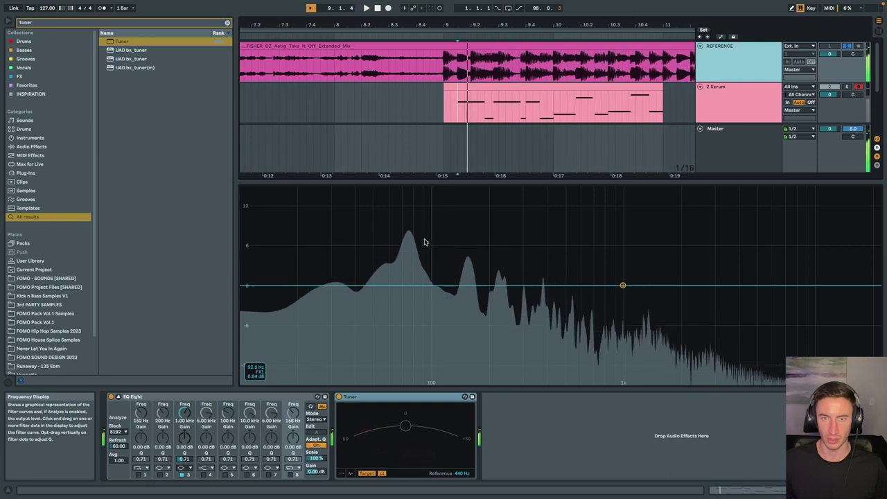
key("space")
key("v")
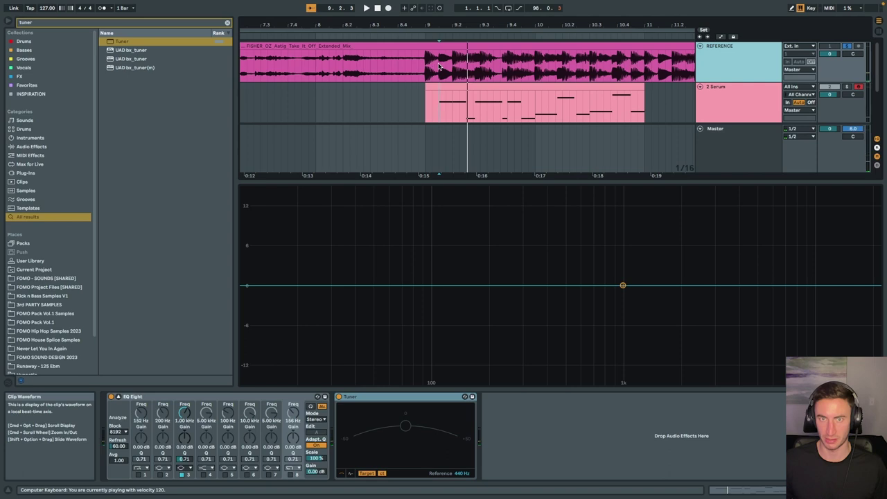
scroll(438, 67, "left", 2)
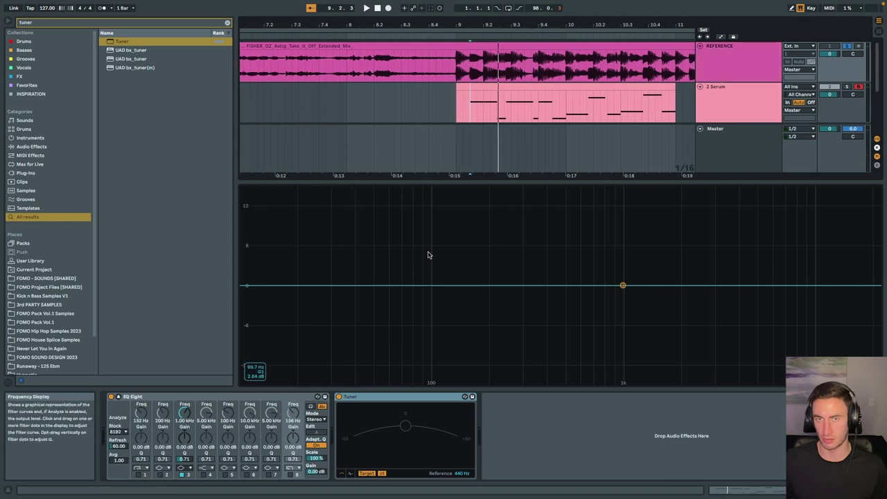
Add a second Serum track below 2 Serum, solo it and audition notes at a lower octave
left_click(736, 94)
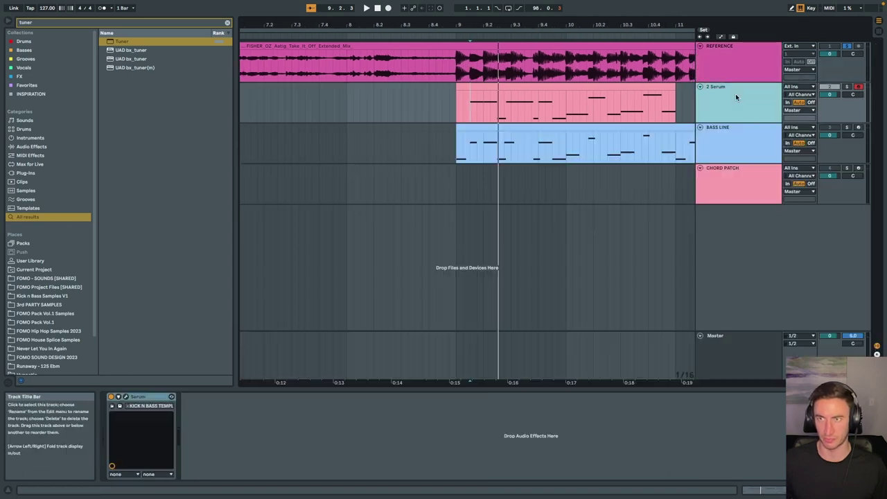
key("ctrl+d")
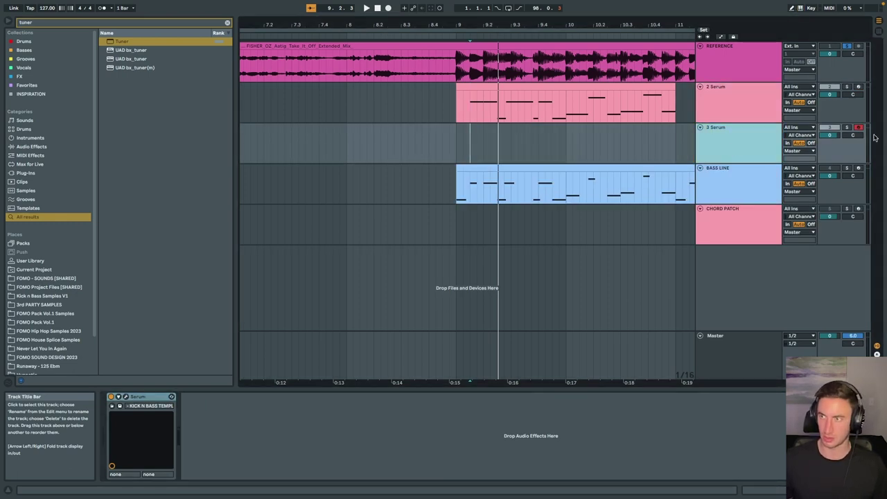
left_click(846, 127)
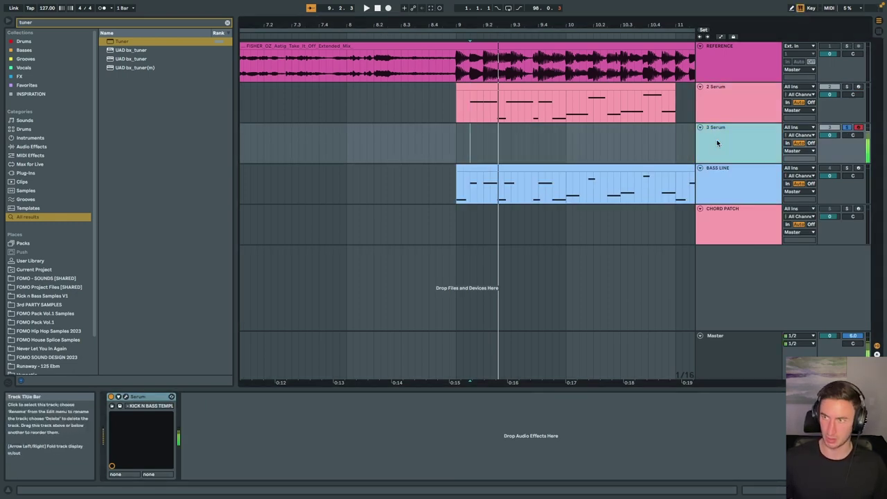
key("z")
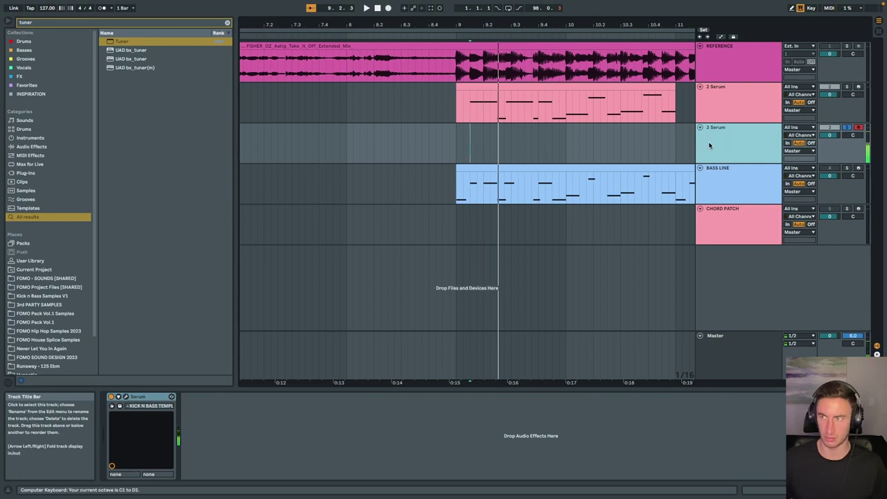
left_click(709, 145)
left_click(746, 138)
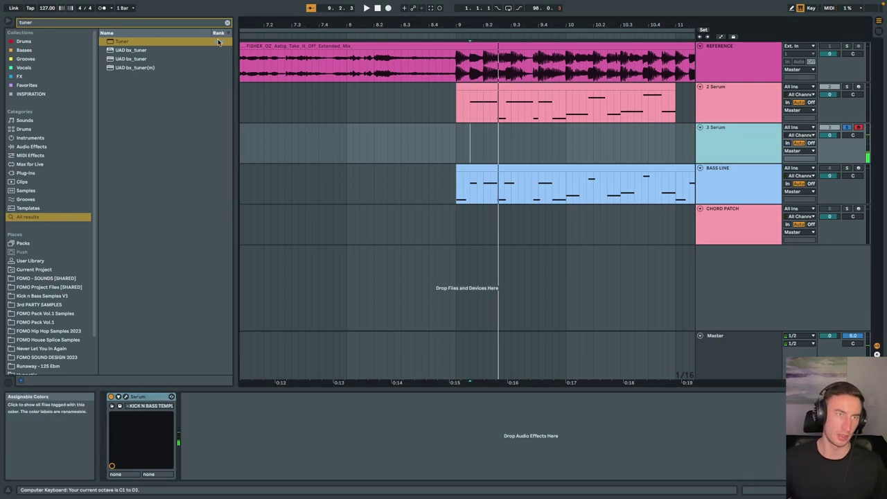
Clear the browser search, add EQ Eight after Serum on the 3 Serum track and play a test note
left_click(228, 23)
left_click(43, 156)
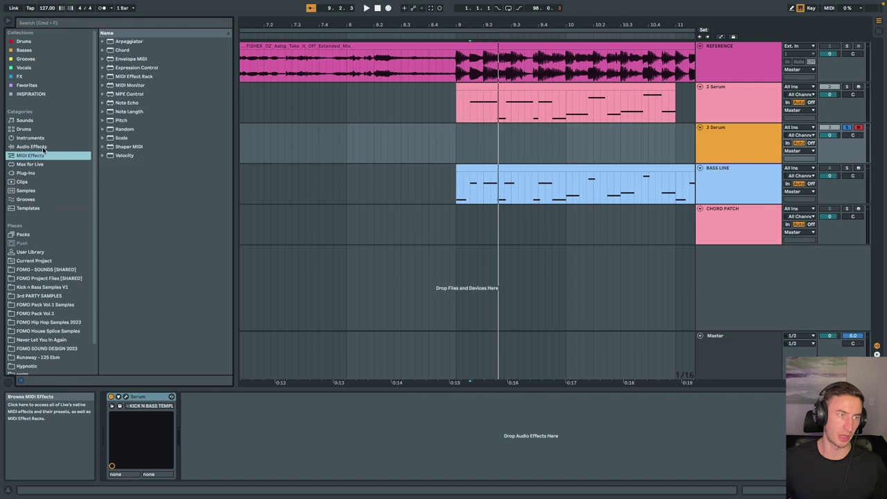
left_click(43, 148)
left_click_drag(124, 181, 272, 438)
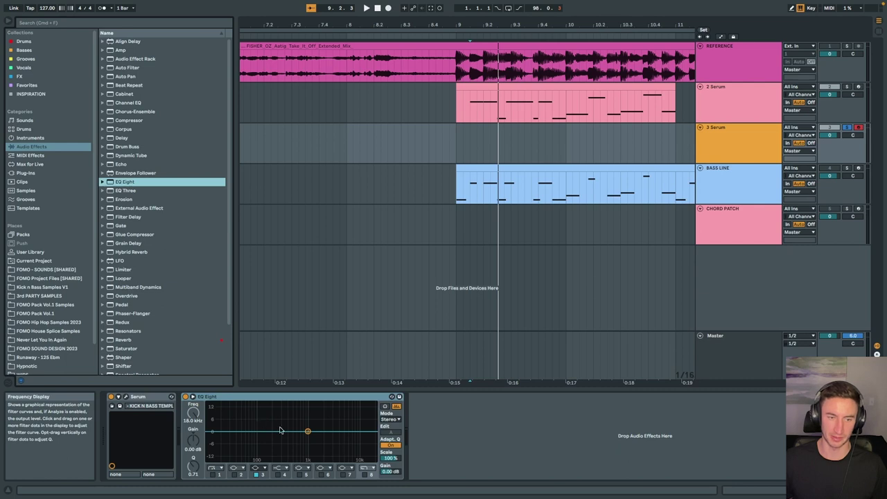
key("e")
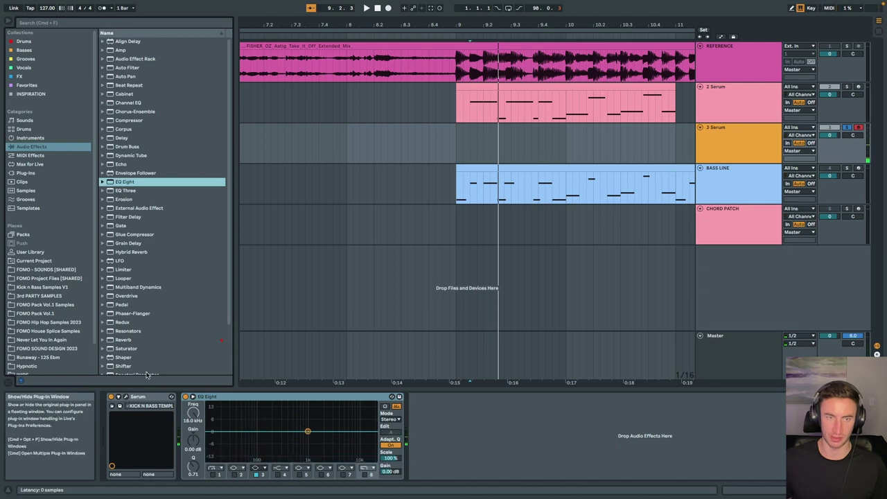
Open Serum on the 3 Serum track, set oscillator A's wavetable position to 2 and inspect its waveform and effects page
key("super+alt+p")
left_click_drag(417, 68, 419, 40)
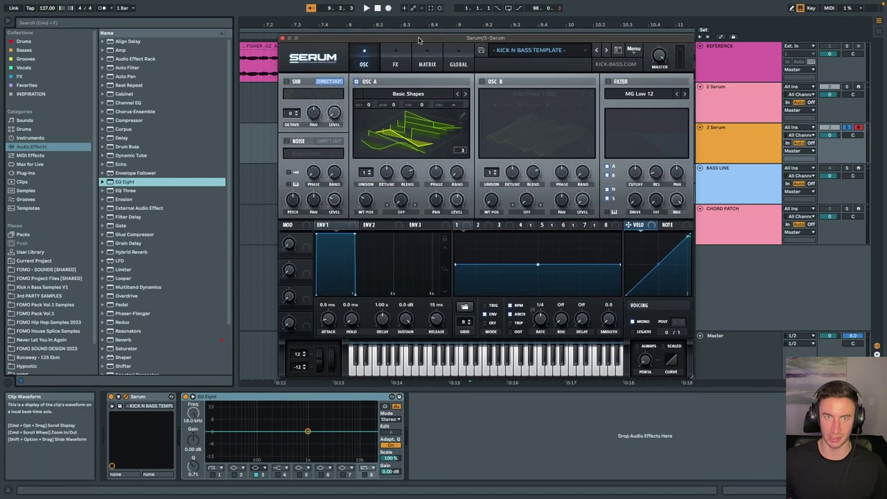
mouse_move(367, 201)
left_mouse_down()
mouse_move(367, 192)
mouse_move(362, 217)
mouse_move(363, 206)
left_mouse_up()
key("e")
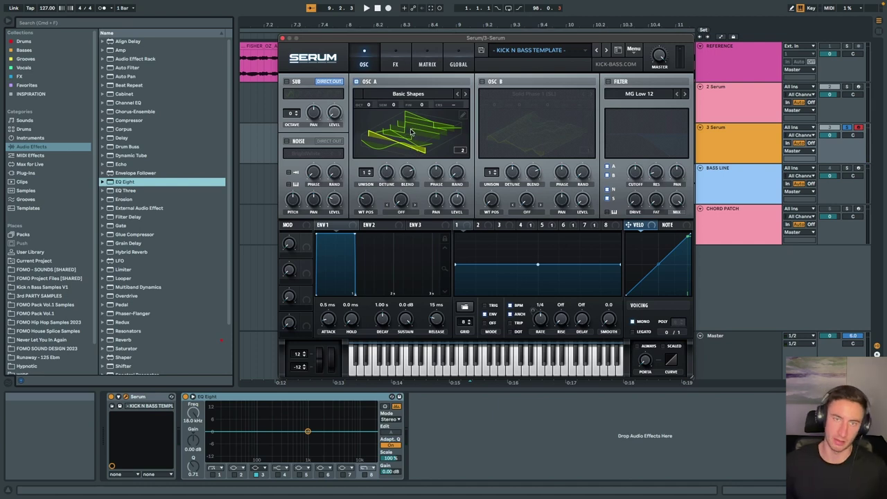
left_click(410, 131)
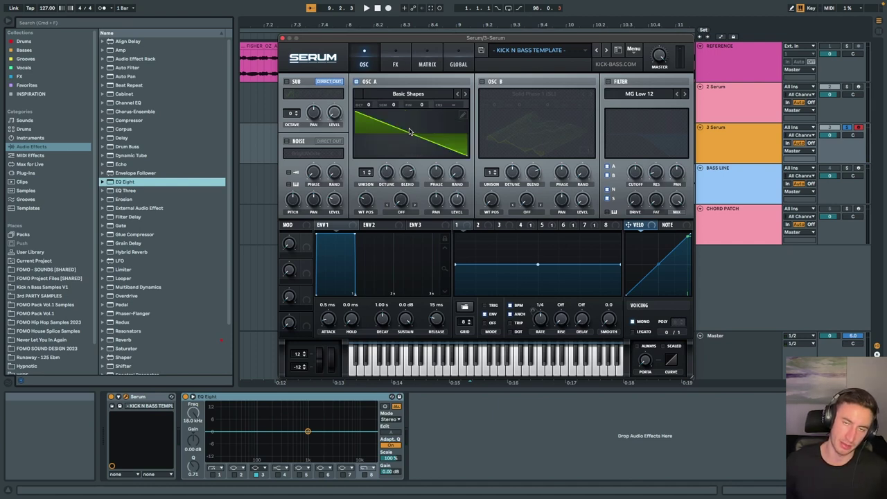
left_click(410, 132)
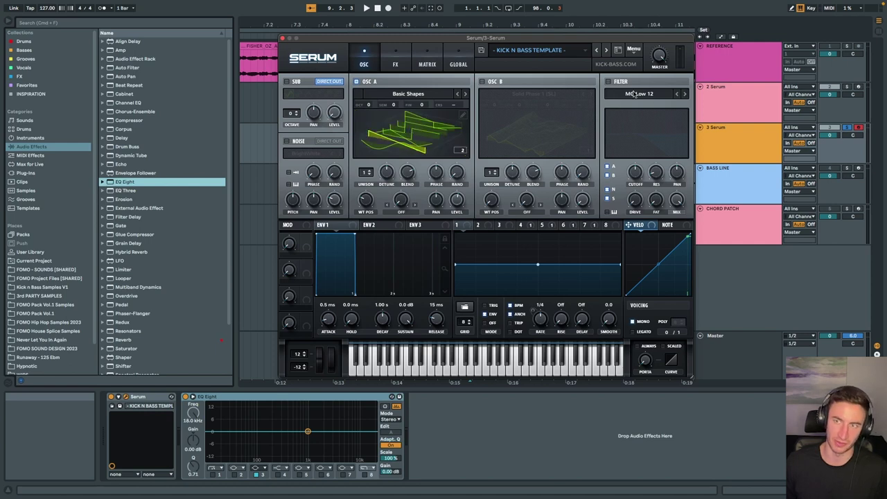
left_click(396, 59)
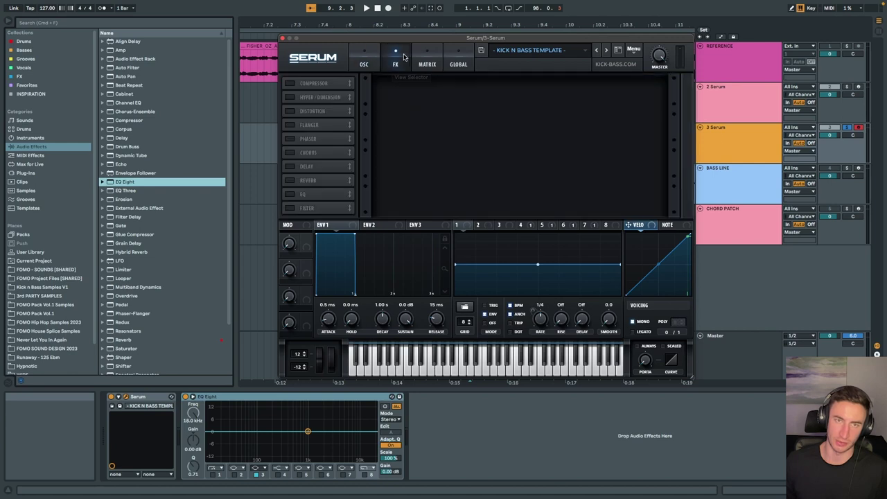
left_click(366, 58)
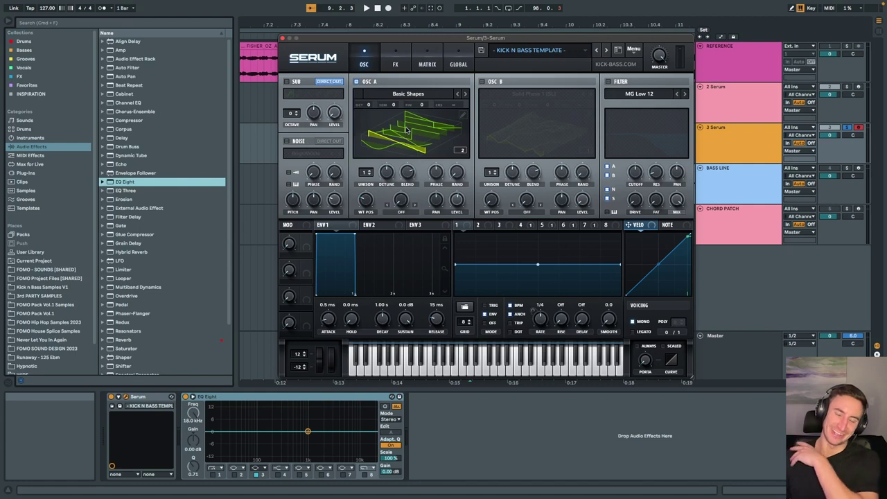
Close the Serum window and delete the 3 Serum track
left_click(282, 39)
left_click(720, 133)
key("Delete")
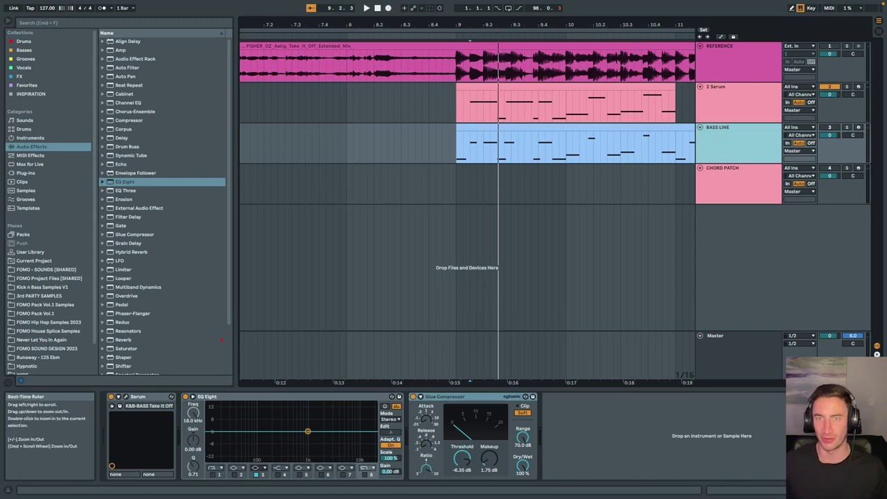
Place the playback start at 9.1.3 on the 2 Serum track and play the bass line
left_click_drag(490, 24, 498, 56)
scroll(498, 90, "right", 3)
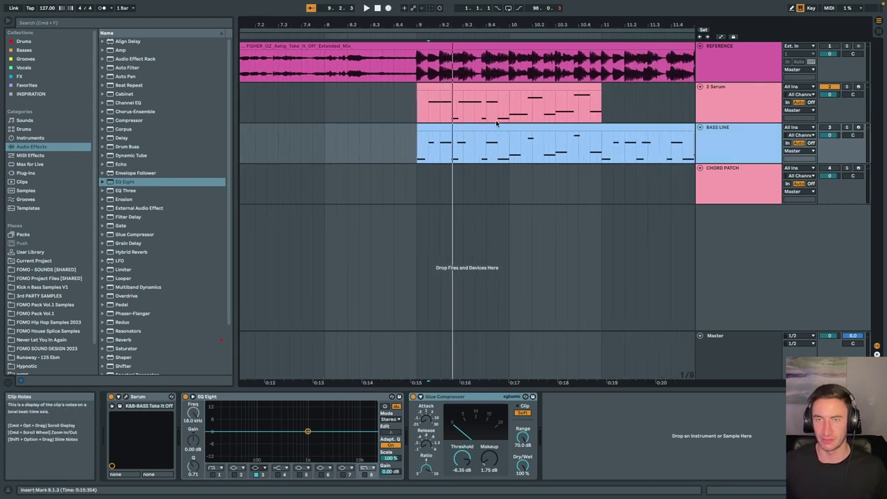
left_click(431, 104)
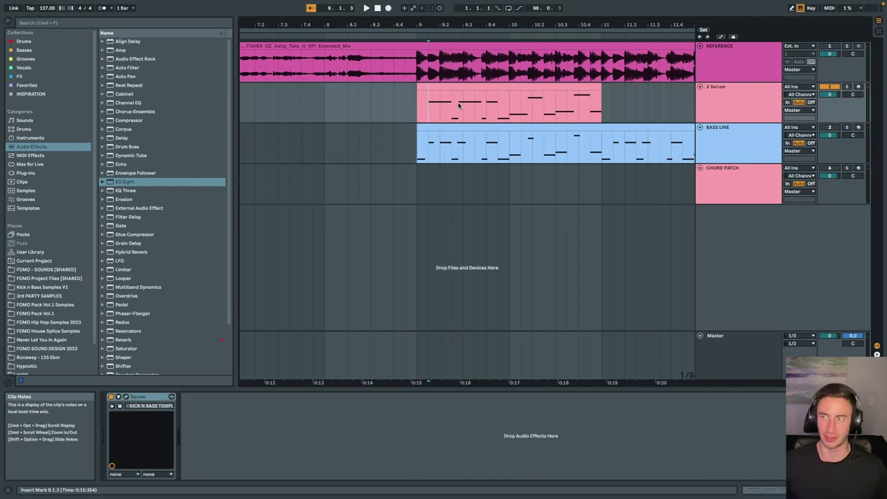
key("space")
scroll(460, 106, "left", 3)
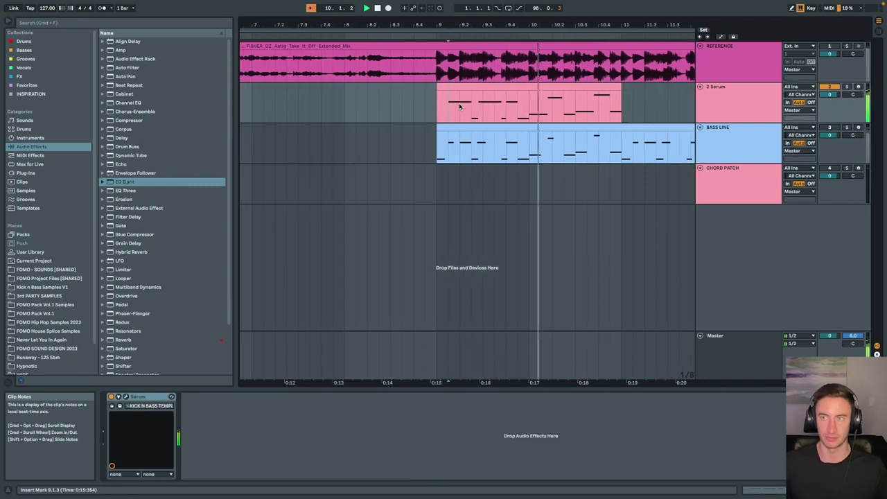
Open Serum on the 2 Serum track, enable Tube distortion in its effects, raise the drive and play the bass line
left_click(708, 106)
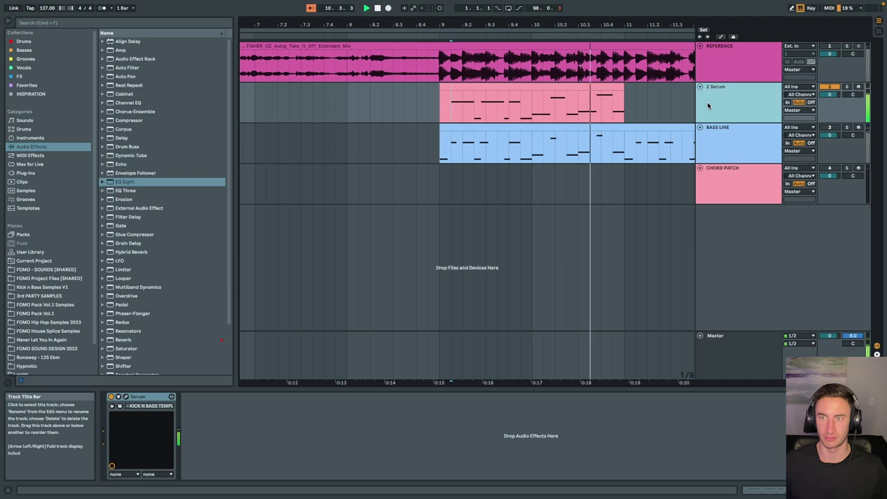
left_click(130, 397)
left_click(392, 94)
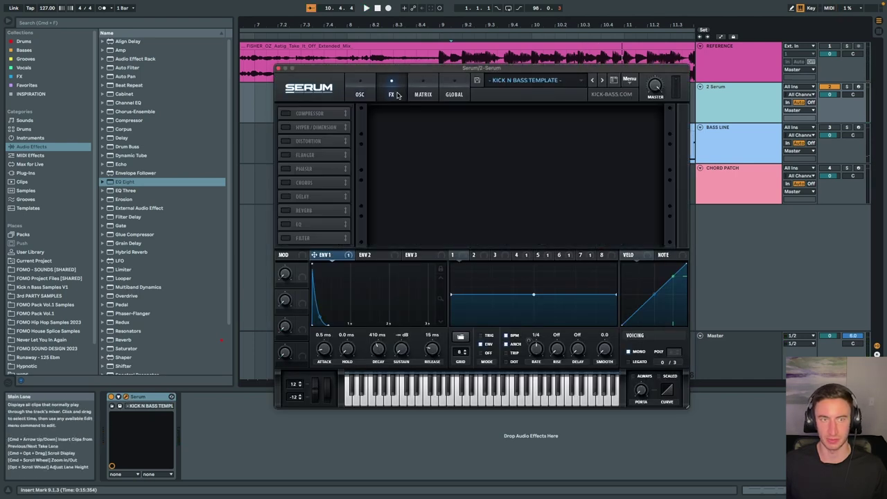
left_click(286, 141)
left_click_drag(582, 124, 591, 63)
key("space")
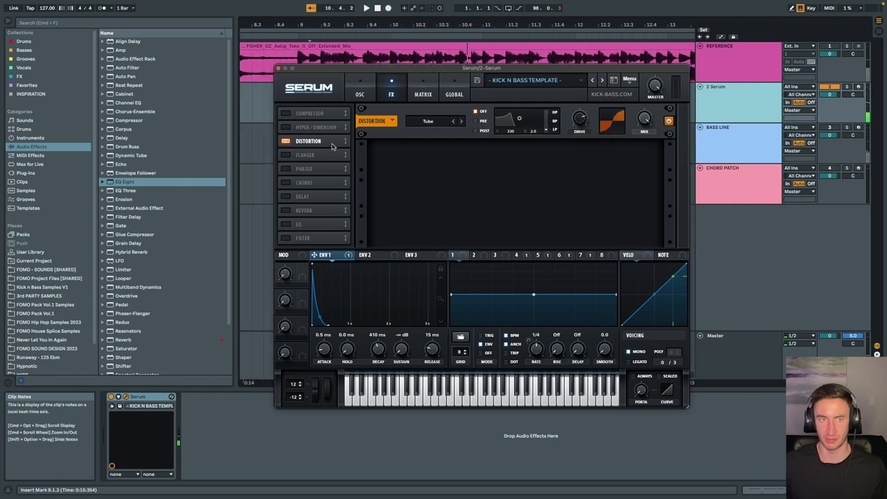
Enable Serum's EQ, boost the high band to about 4.6 dB, raise the low band's gain and set its Q to about 42%
left_click(285, 223)
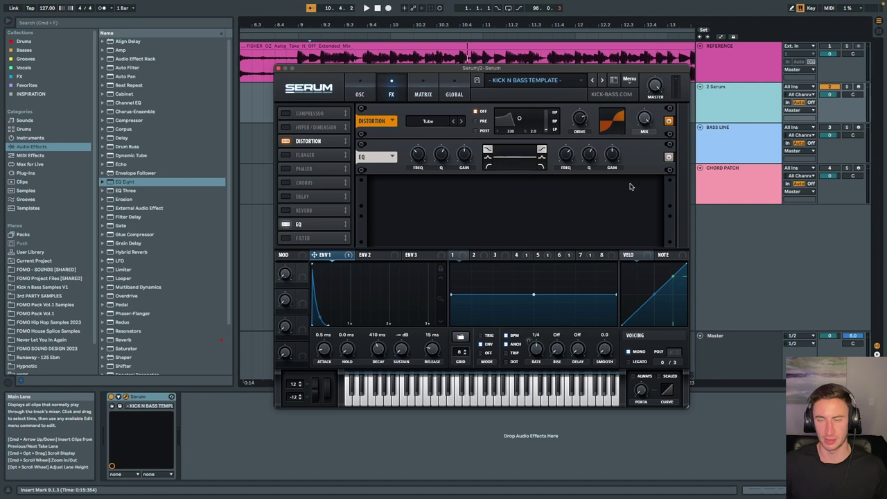
left_click_drag(619, 159, 613, 145)
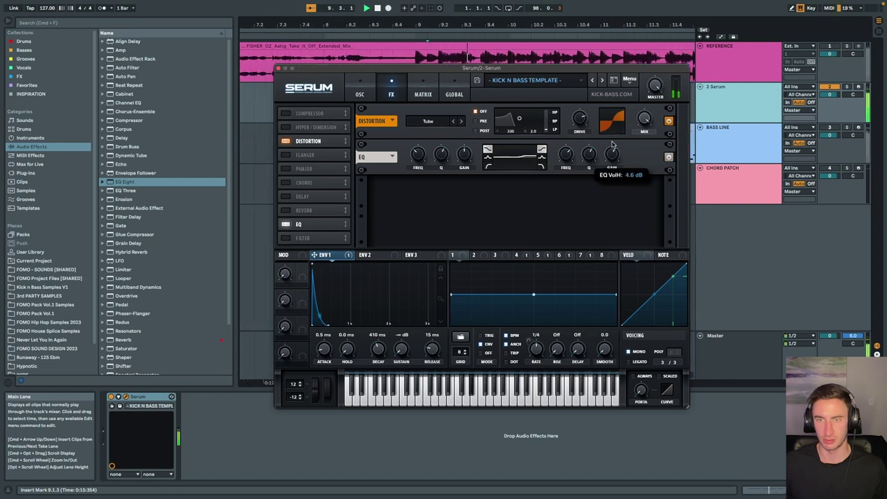
left_click_drag(464, 155, 463, 148)
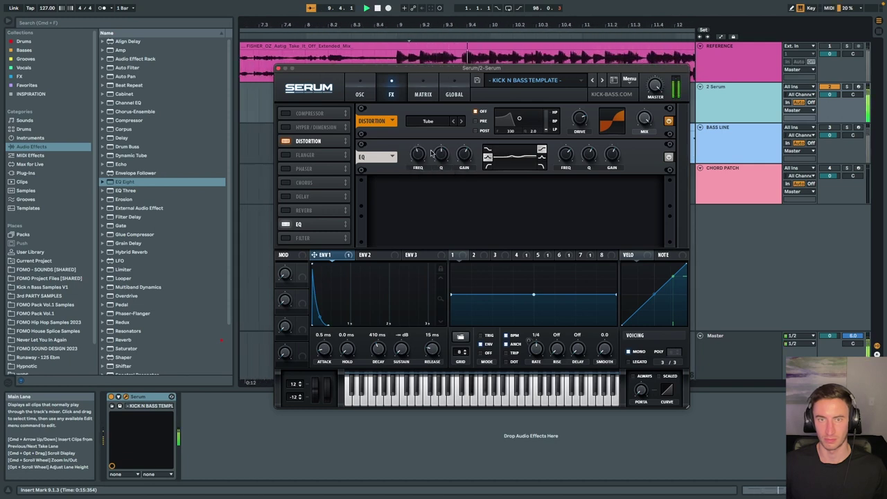
left_click_drag(444, 154, 442, 164)
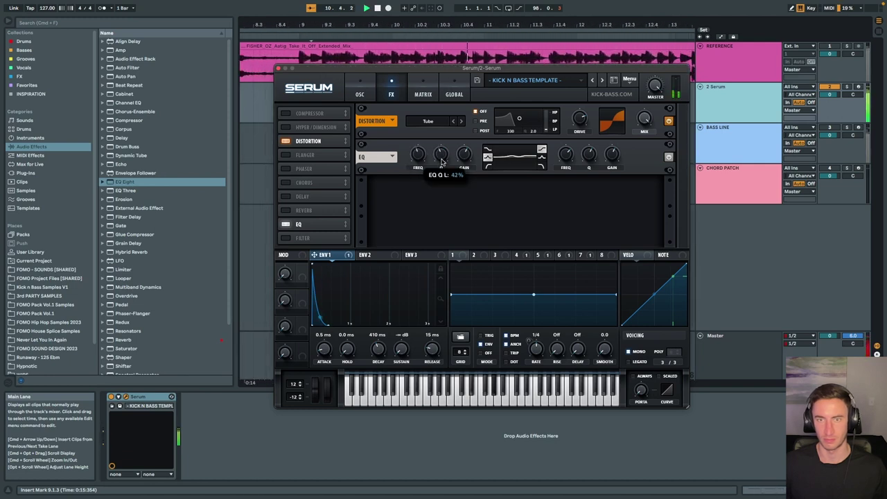
Review Serum's oscillator page, close the plugin window and reposition the arrangement around the bass line
left_click(360, 93)
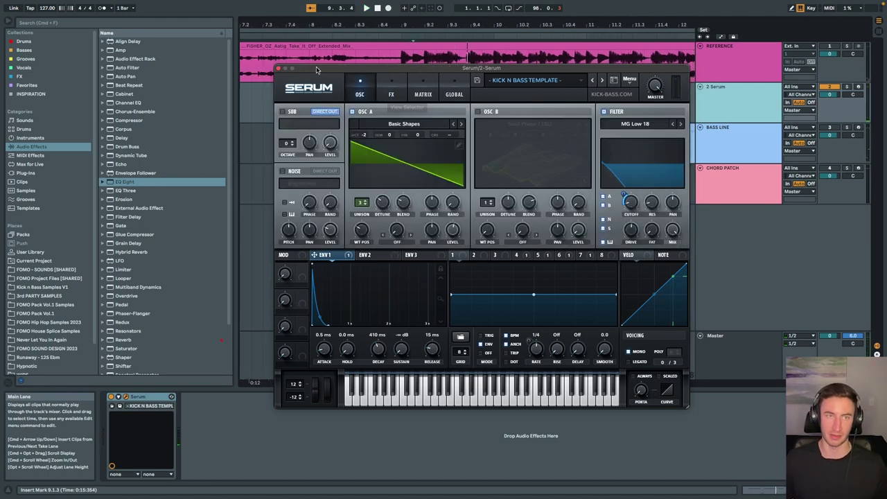
left_click_drag(319, 68, 293, 47)
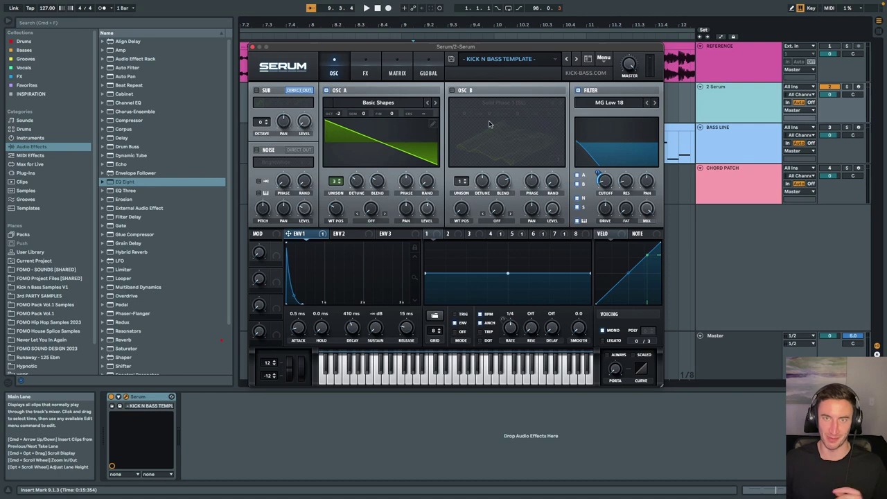
left_click(252, 47)
left_click_drag(446, 26, 401, 20)
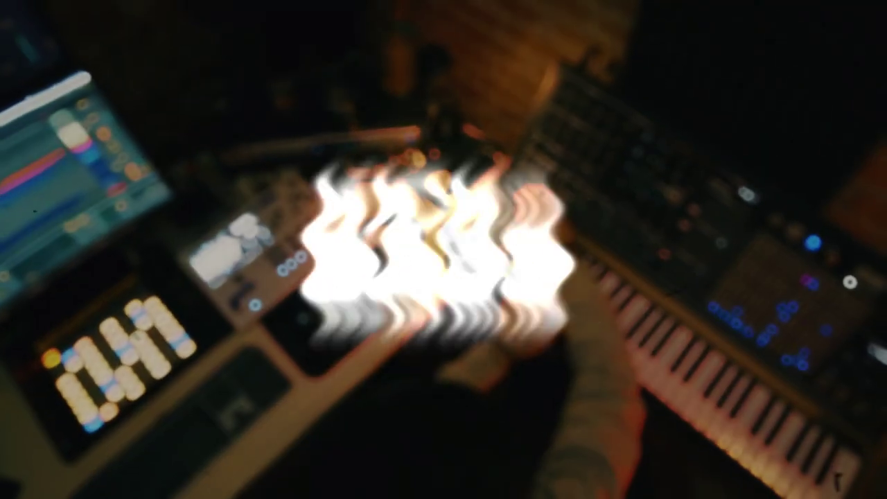